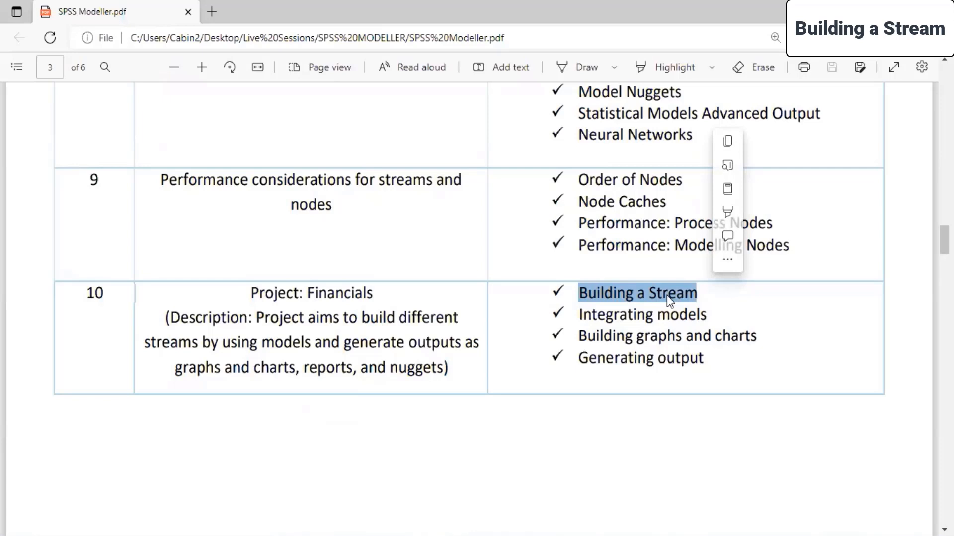
Examine the Financials project topics in the course outline, from integrating models to generating output.
{"action": "left_click_drag", "start_coordinate": [579, 314], "coordinate": [716, 325]}
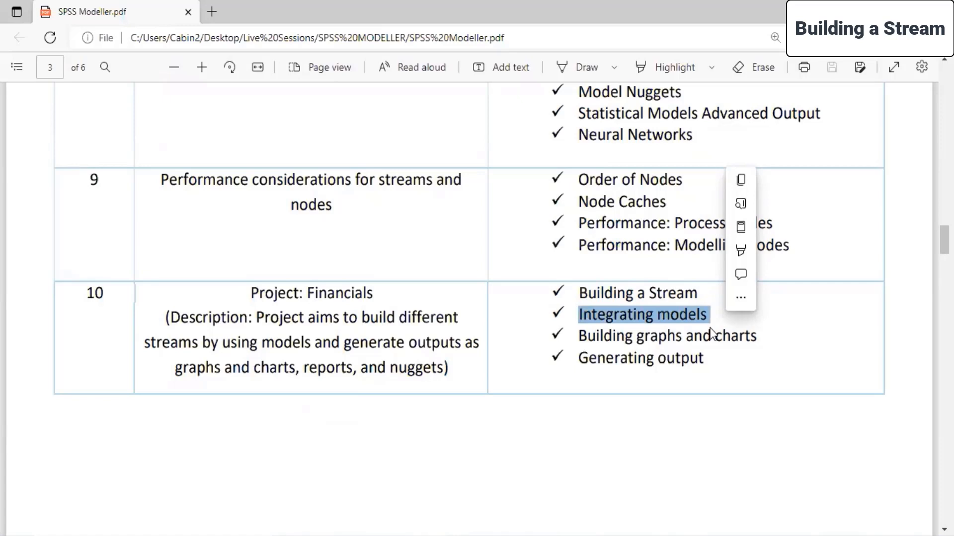
{"action": "left_click_drag", "start_coordinate": [577, 336], "coordinate": [765, 339]}
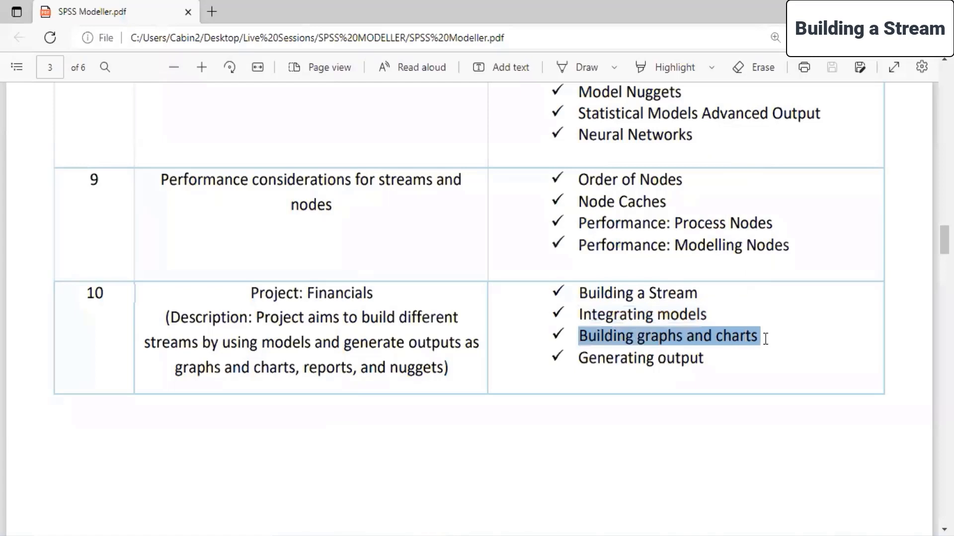
{"action": "left_click_drag", "start_coordinate": [579, 358], "coordinate": [729, 373]}
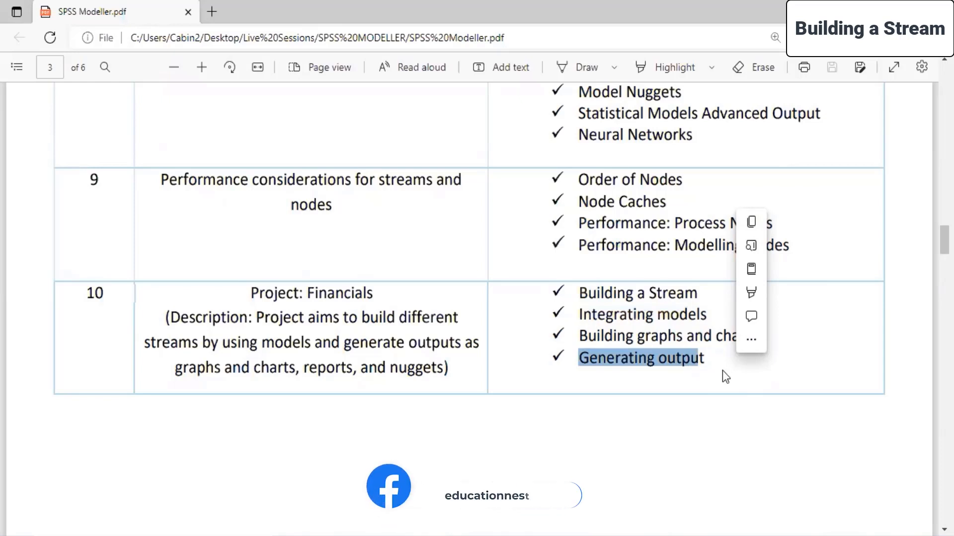
{"action": "left_click", "coordinate": [502, 369]}
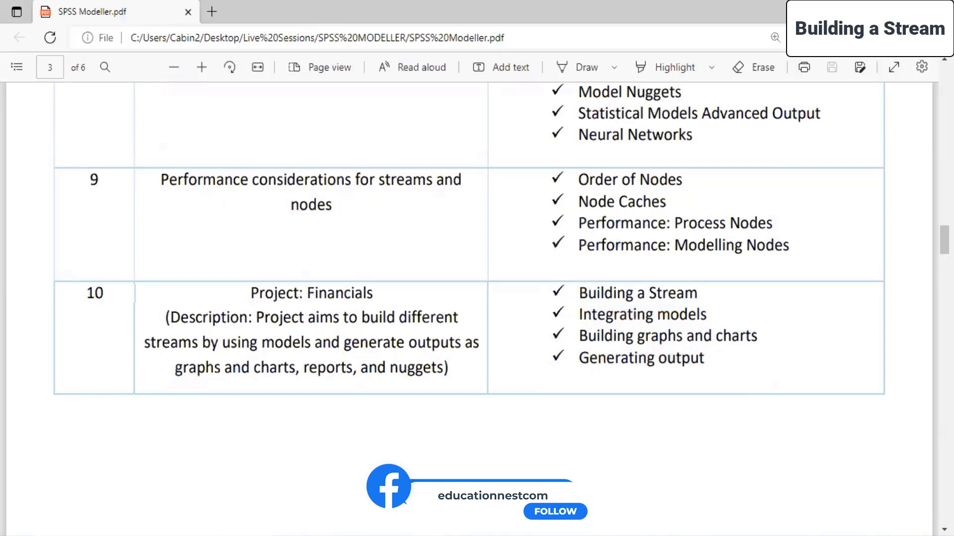
Launch IBM SPSS Modeler Subscription and minimize the course outline PDF window.
{"action": "left_click", "coordinate": [151, 535]}
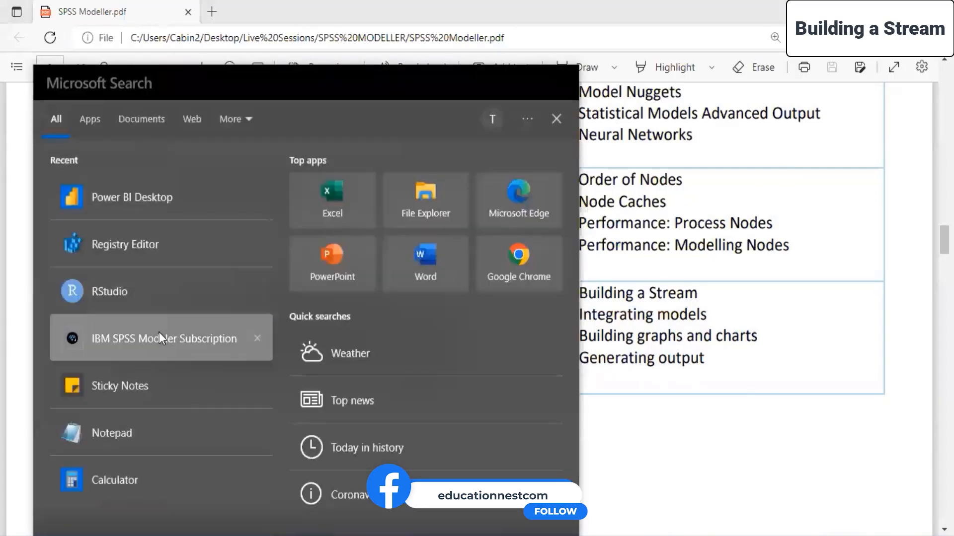
{"action": "left_click", "coordinate": [159, 334]}
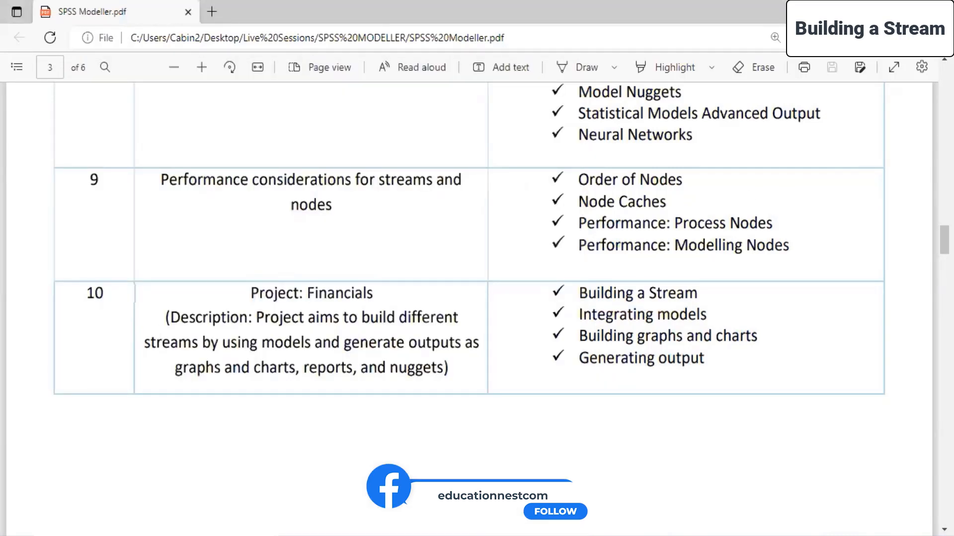
{"action": "left_click", "coordinate": [873, 9]}
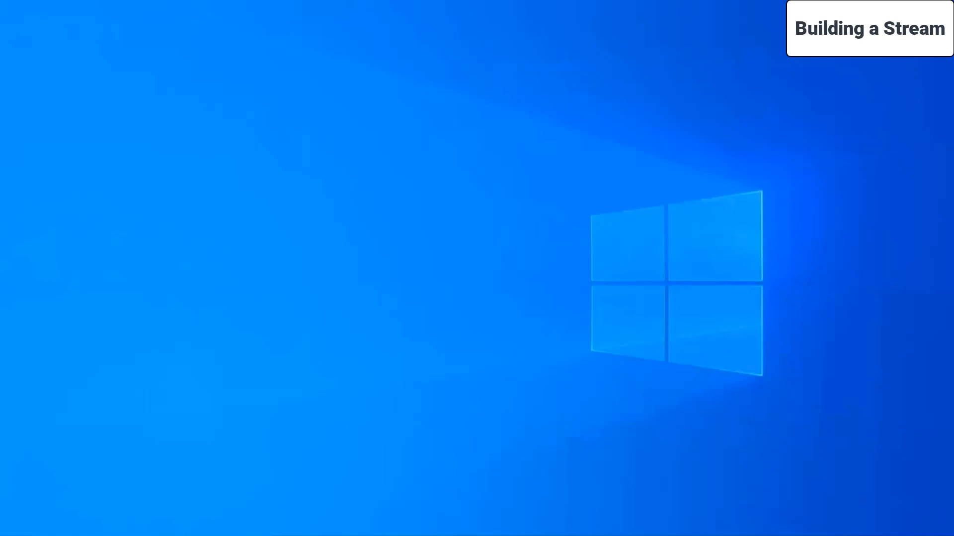
In File Explorer, copy the financials CSV file from the Minitab Dataset folder on the Desktop.
{"action": "left_click", "coordinate": [442, 478]}
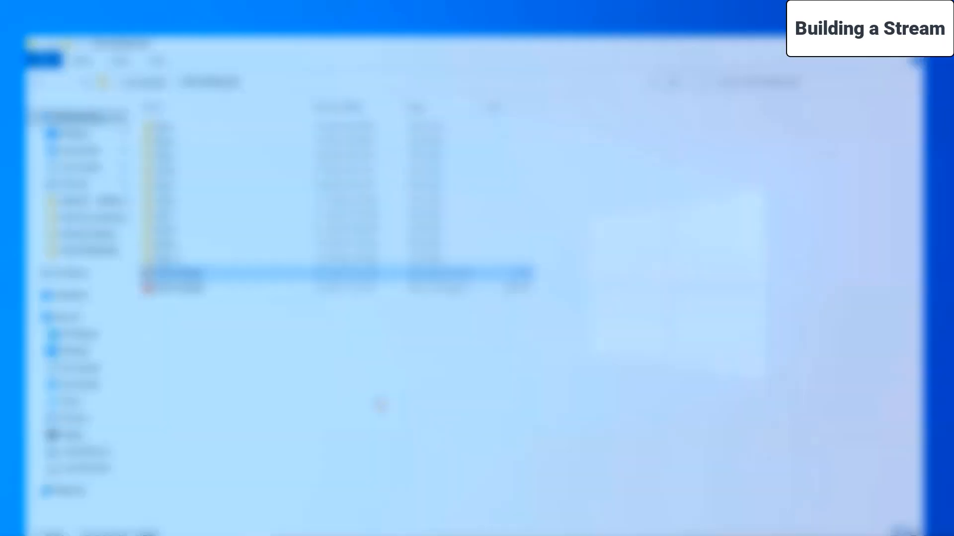
{"action": "double_click", "coordinate": [209, 236]}
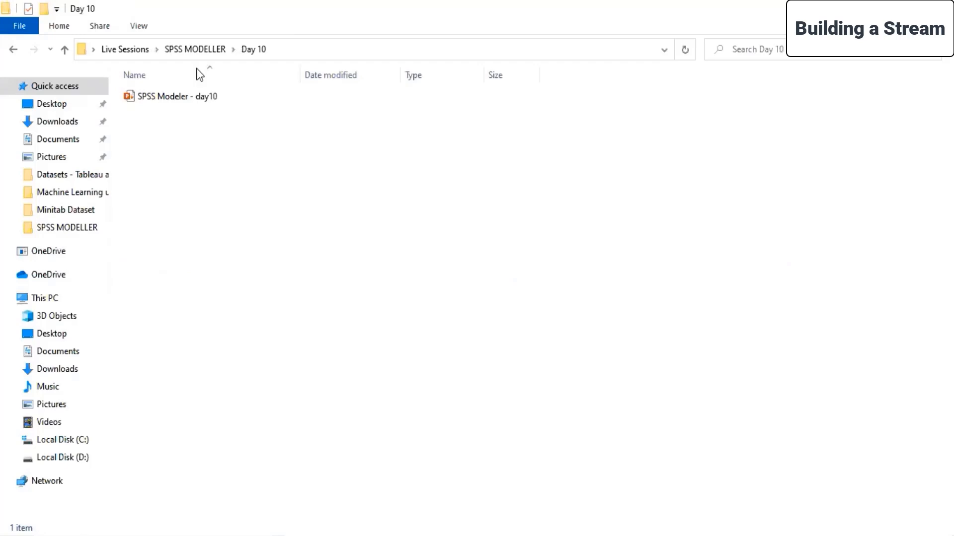
{"action": "left_click", "coordinate": [56, 105]}
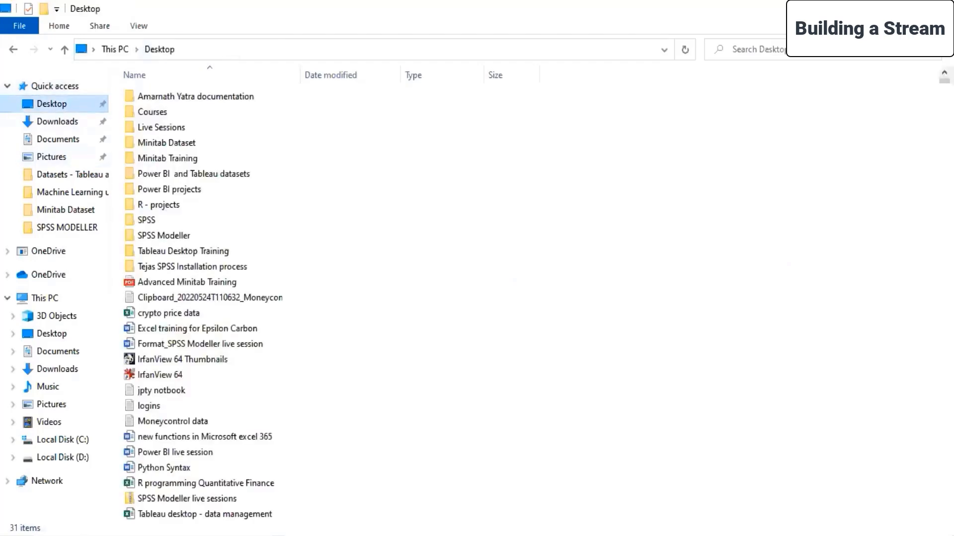
{"action": "double_click", "coordinate": [187, 143]}
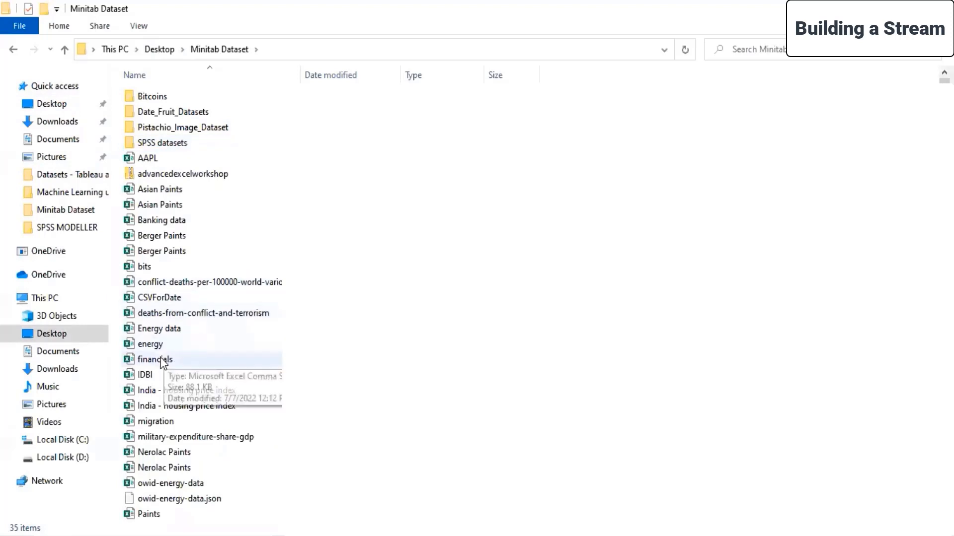
{"action": "left_click", "coordinate": [162, 362]}
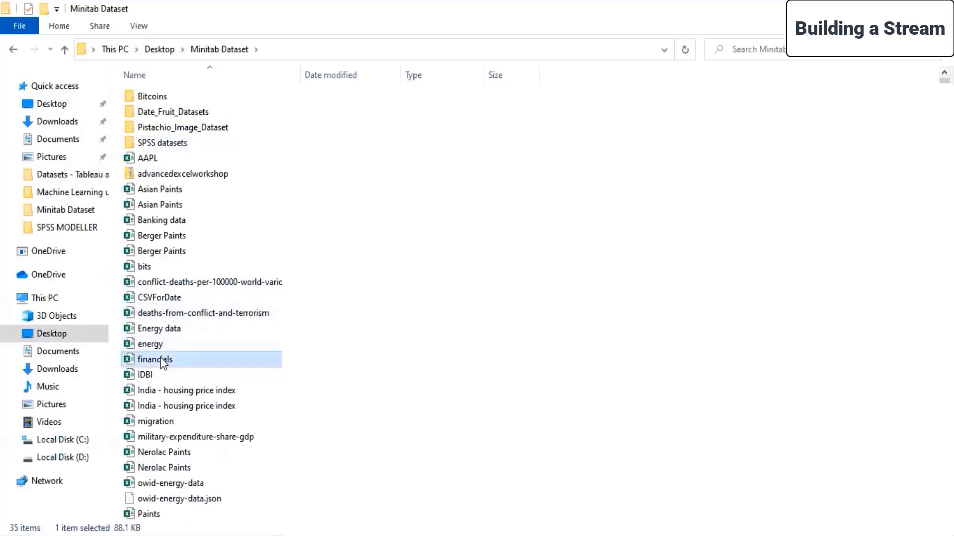
Paste the financials file into the Day 10 folder under Live Sessions, SPSS MODELLER on the Desktop.
{"action": "left_click", "coordinate": [56, 103]}
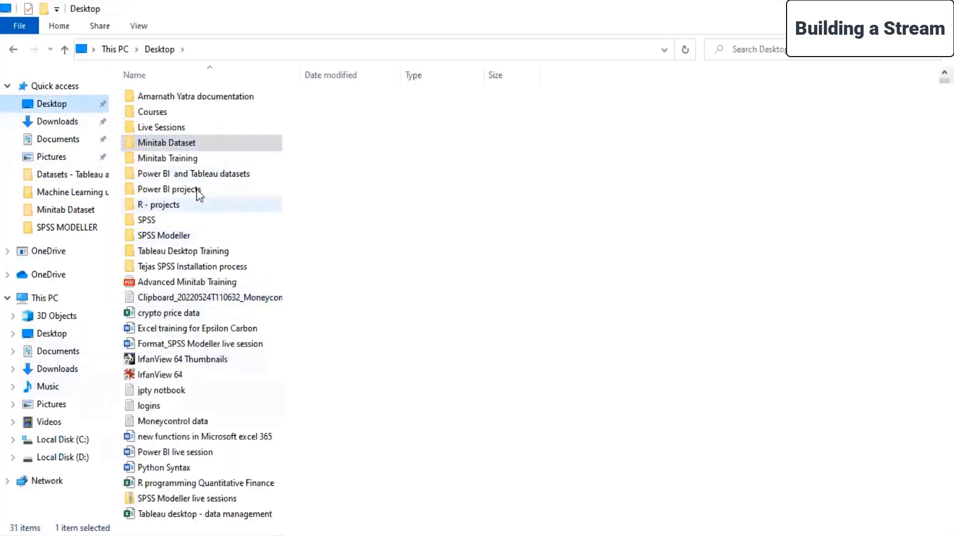
{"action": "double_click", "coordinate": [162, 127]}
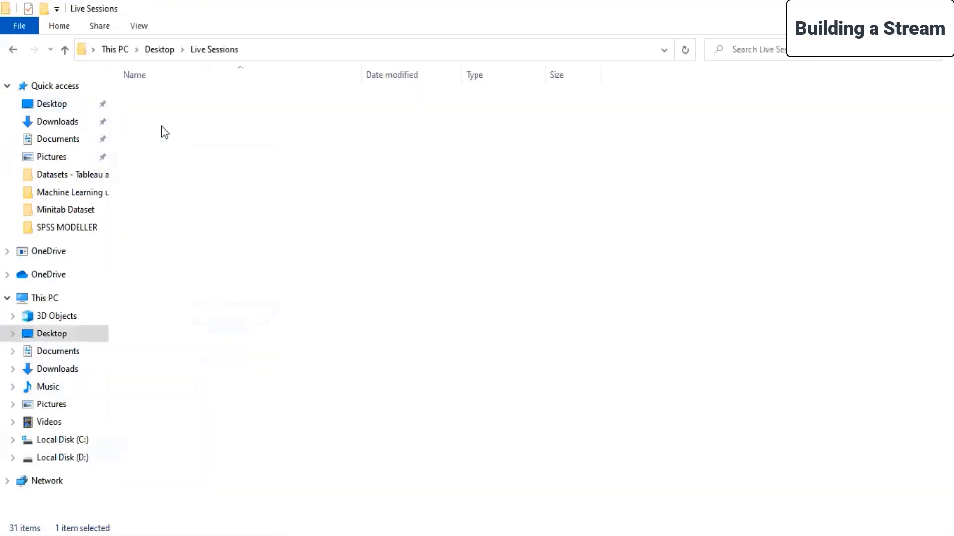
{"action": "double_click", "coordinate": [168, 188]}
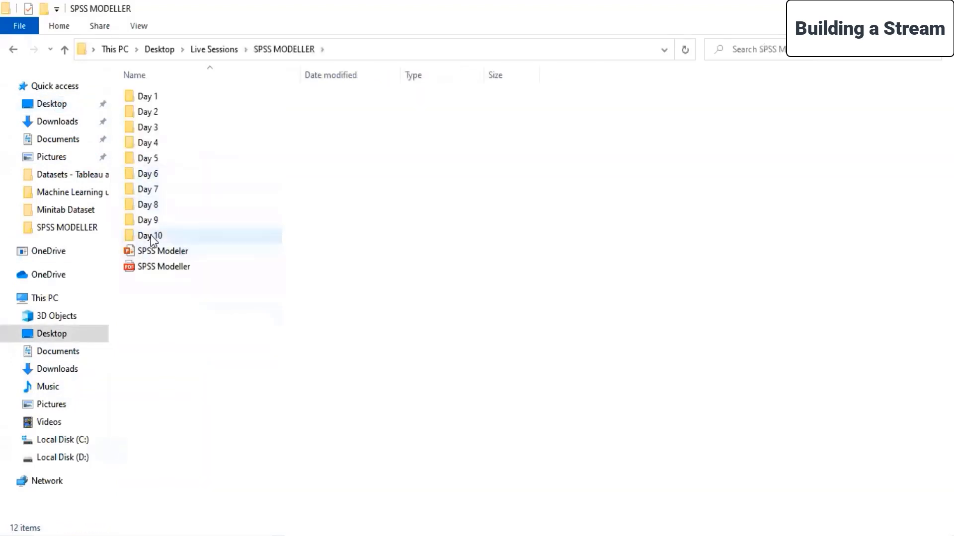
{"action": "double_click", "coordinate": [152, 236]}
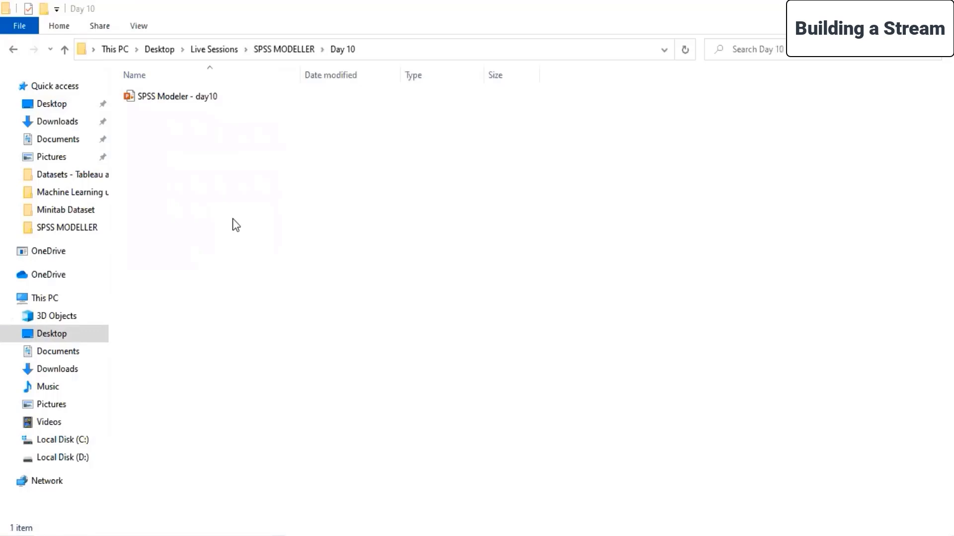
{"action": "key", "text": "ctrl+v"}
{"action": "left_click", "coordinate": [232, 219]}
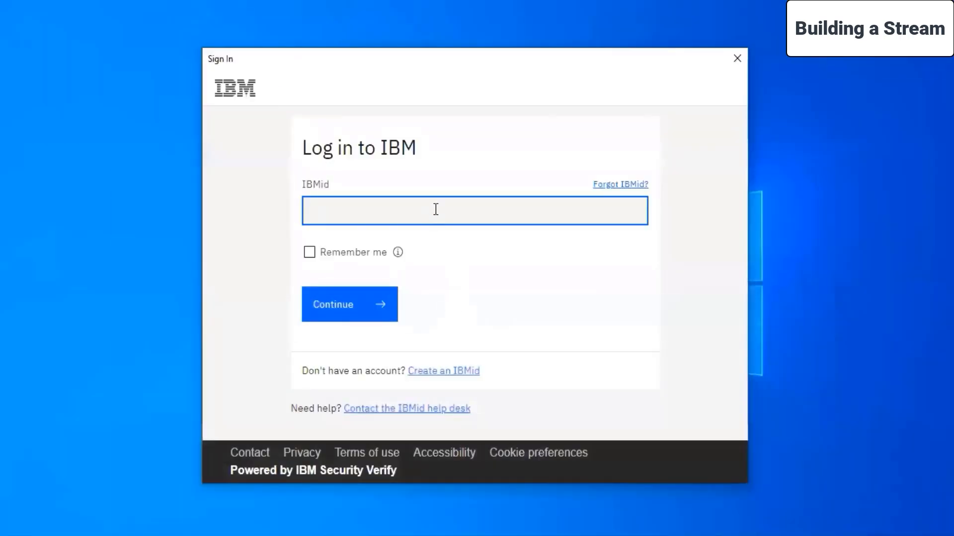
Log in to IBM with the account's IBMid and password, choosing Remember me.
{"action": "key", "text": "ctrl+v"}
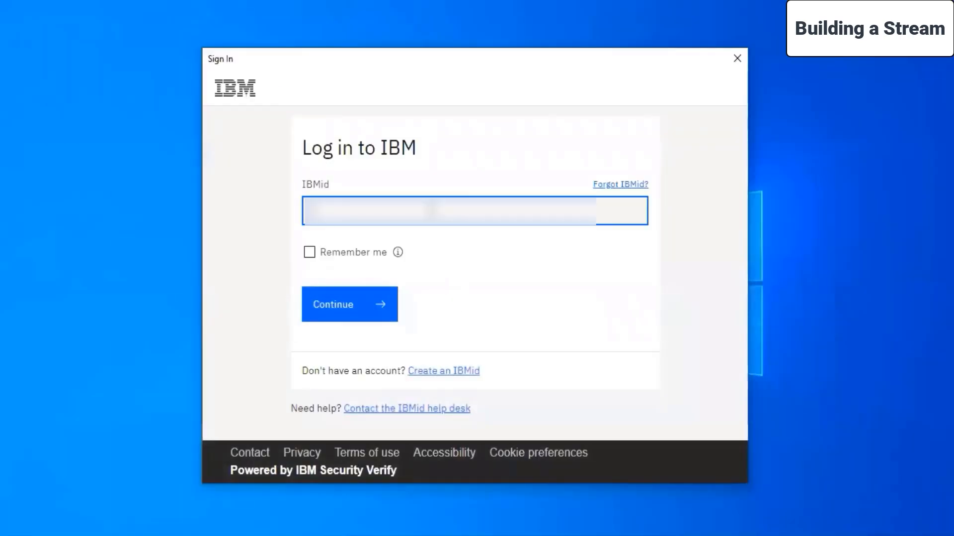
{"action": "type", "text": "..."}
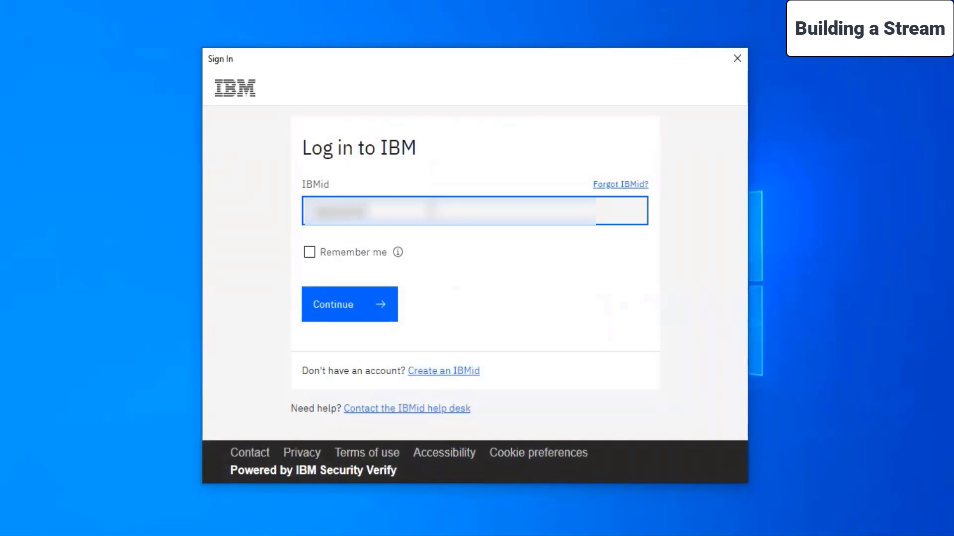
{"action": "type", "text": "..."}
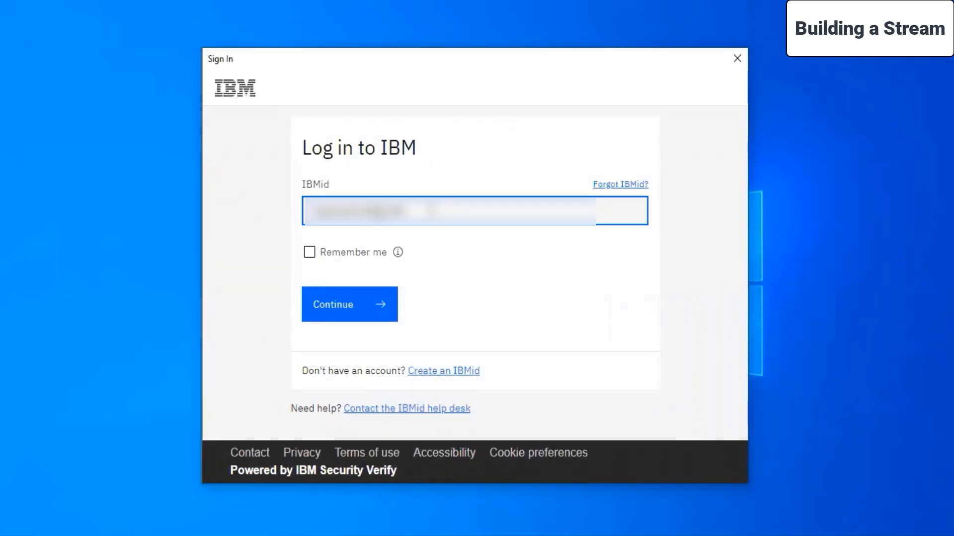
{"action": "key", "text": "Return"}
{"action": "key", "text": "ctrl+v"}
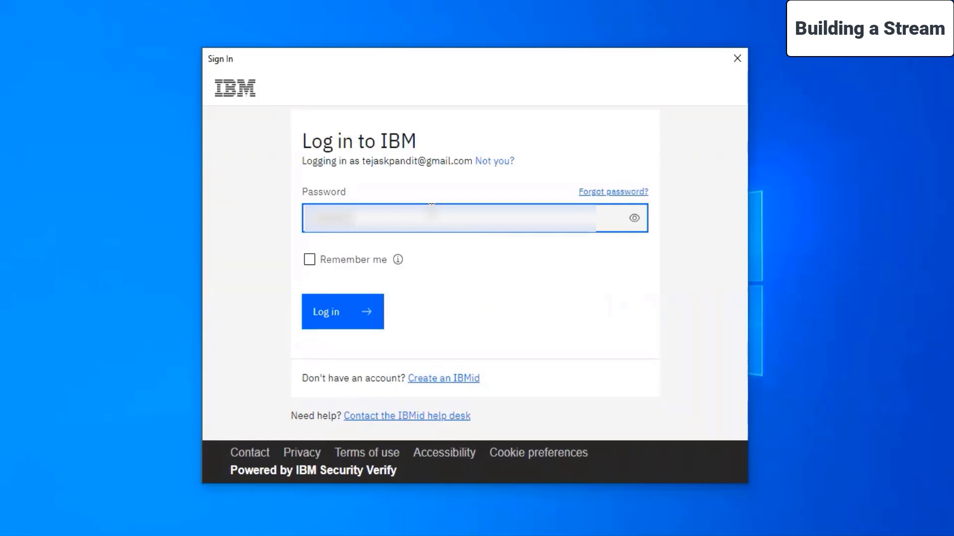
{"action": "left_click", "coordinate": [351, 264]}
{"action": "left_click", "coordinate": [335, 310]}
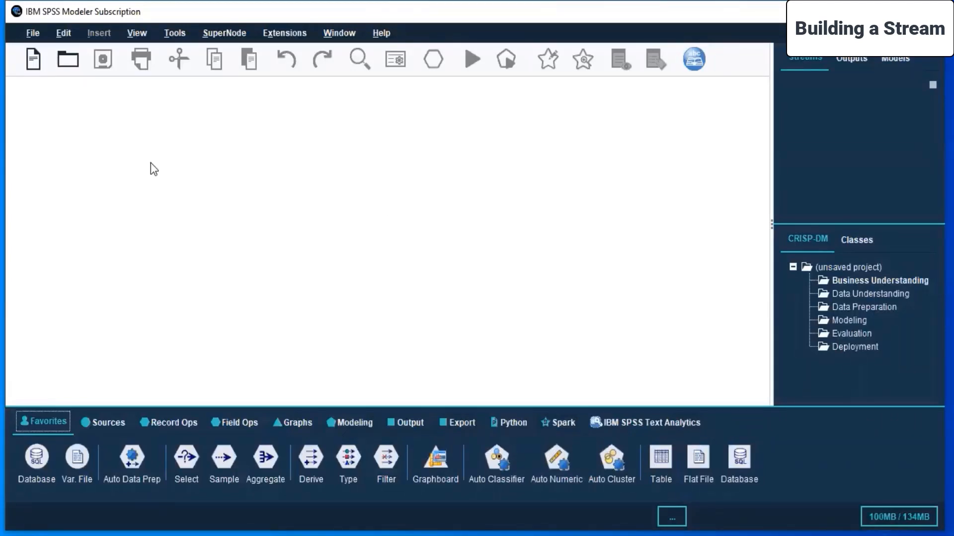
Dismiss the startup dialog and cancel opening an existing stream.
{"action": "left_click", "coordinate": [32, 33]}
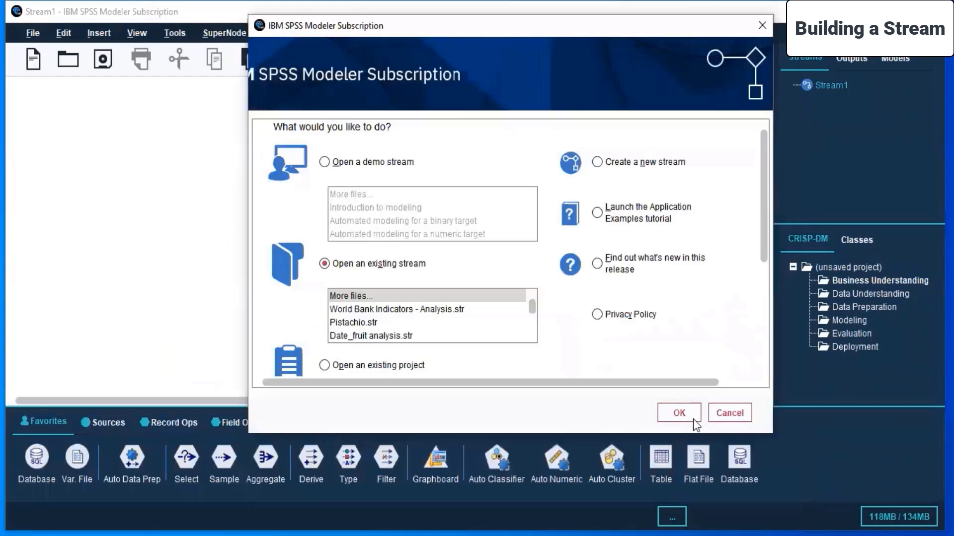
{"action": "left_click", "coordinate": [693, 418]}
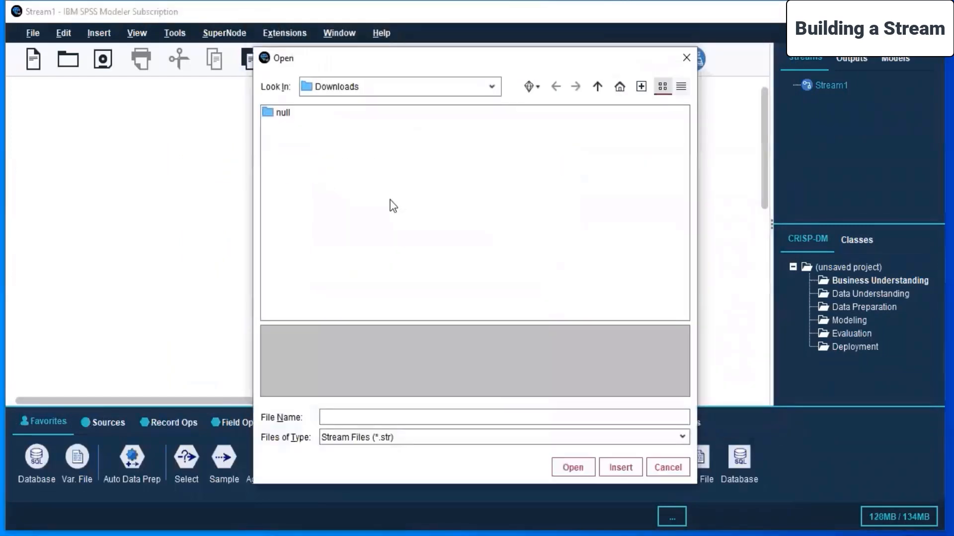
{"action": "left_click", "coordinate": [677, 469]}
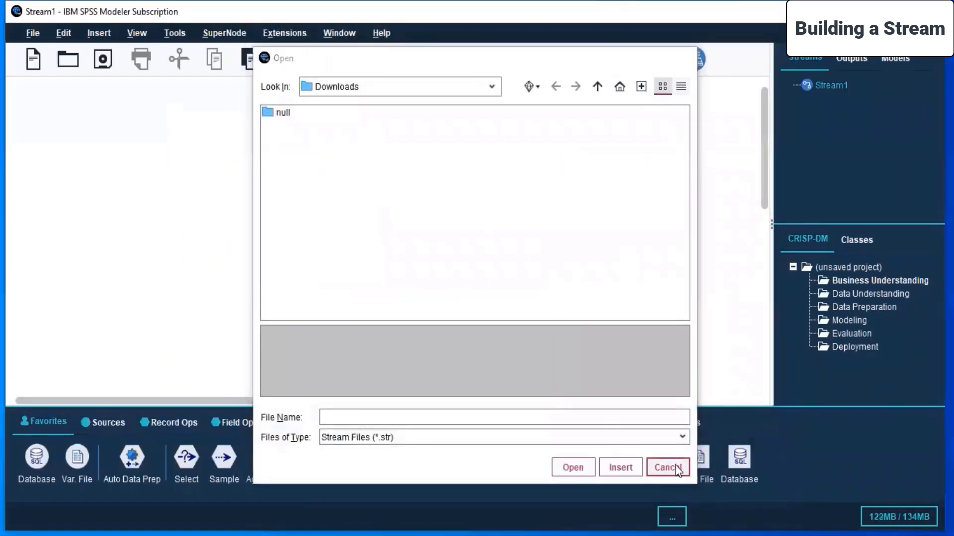
Create a new project and view its structure by Classes and by CRISP-DM phases.
{"action": "left_click", "coordinate": [30, 32]}
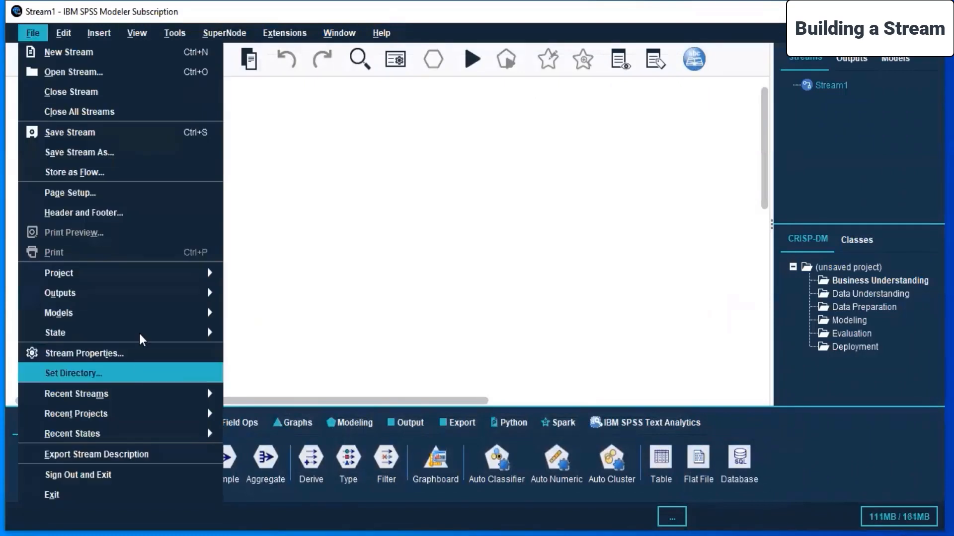
{"action": "mouse_move", "coordinate": [205, 273]}
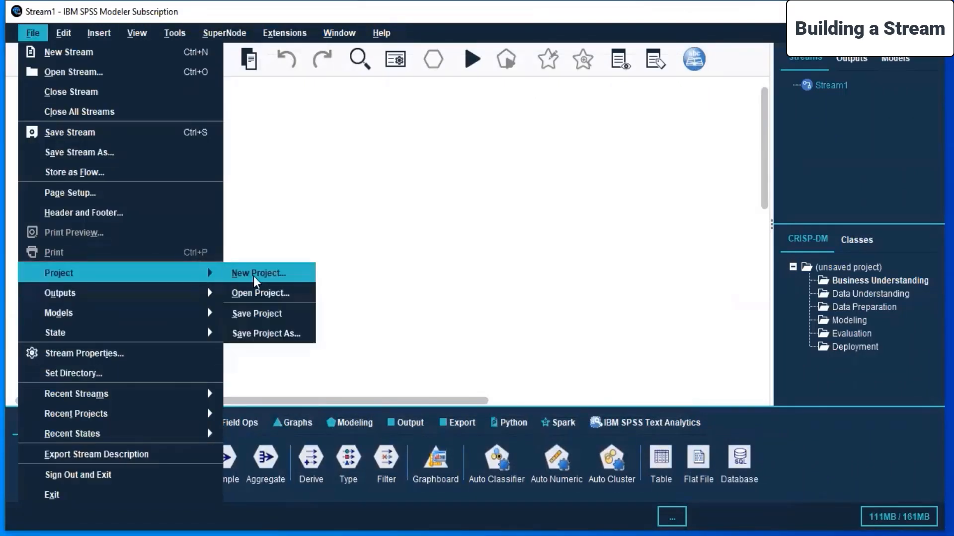
{"action": "left_click", "coordinate": [253, 274]}
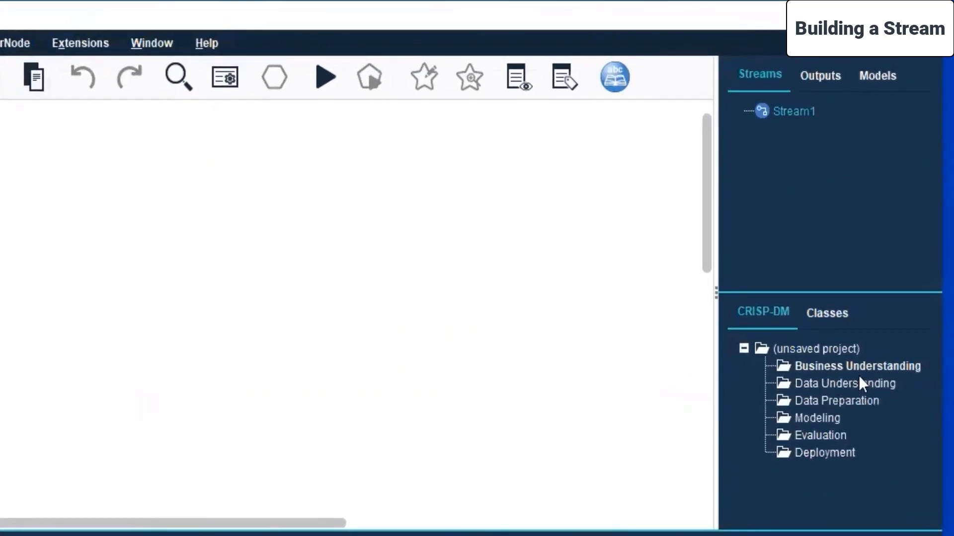
{"action": "left_click", "coordinate": [811, 310]}
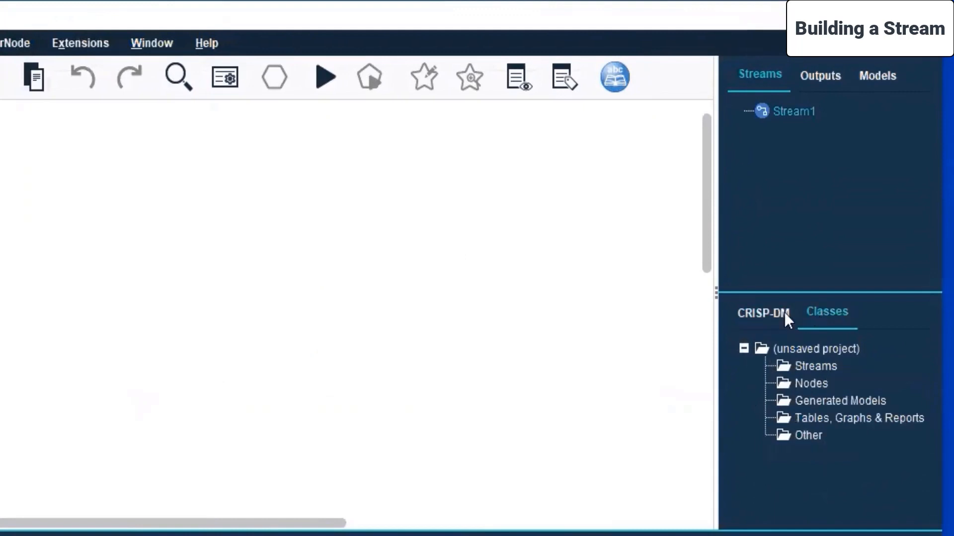
{"action": "left_click", "coordinate": [759, 318]}
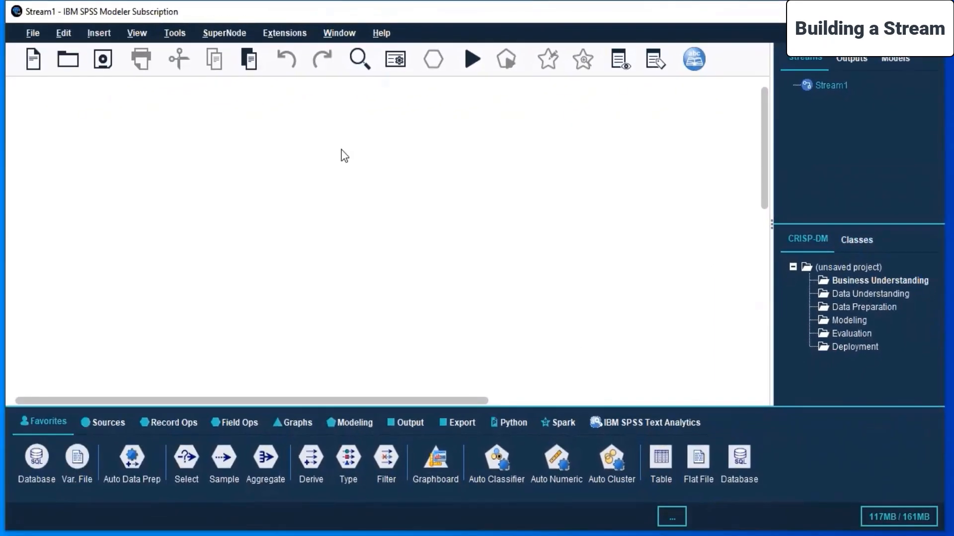
{"action": "left_click", "coordinate": [33, 60]}
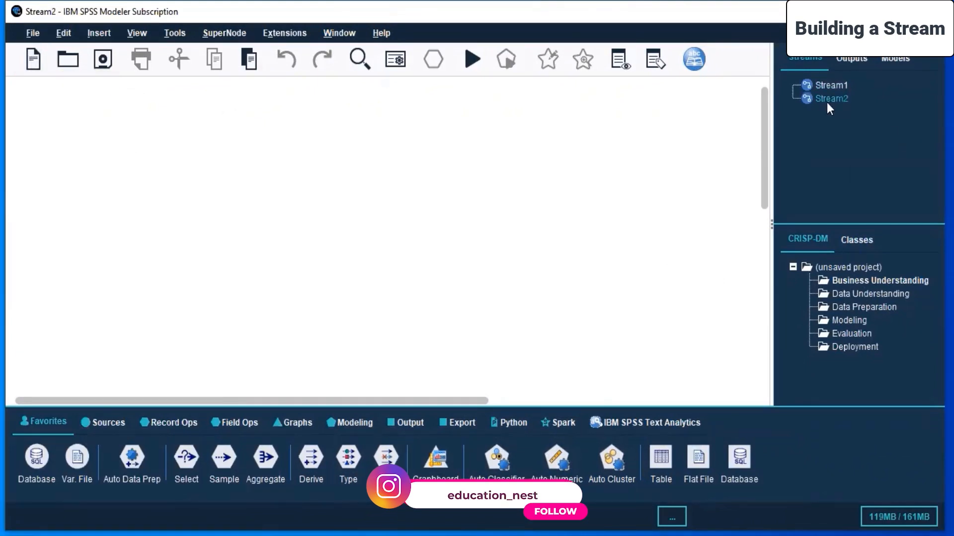
{"action": "right_click", "coordinate": [826, 100]}
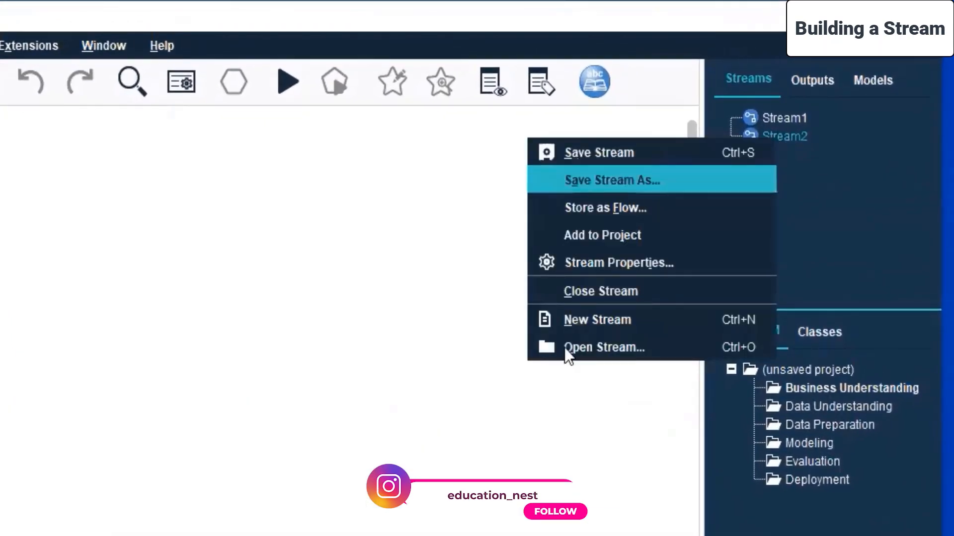
{"action": "left_click", "coordinate": [607, 291]}
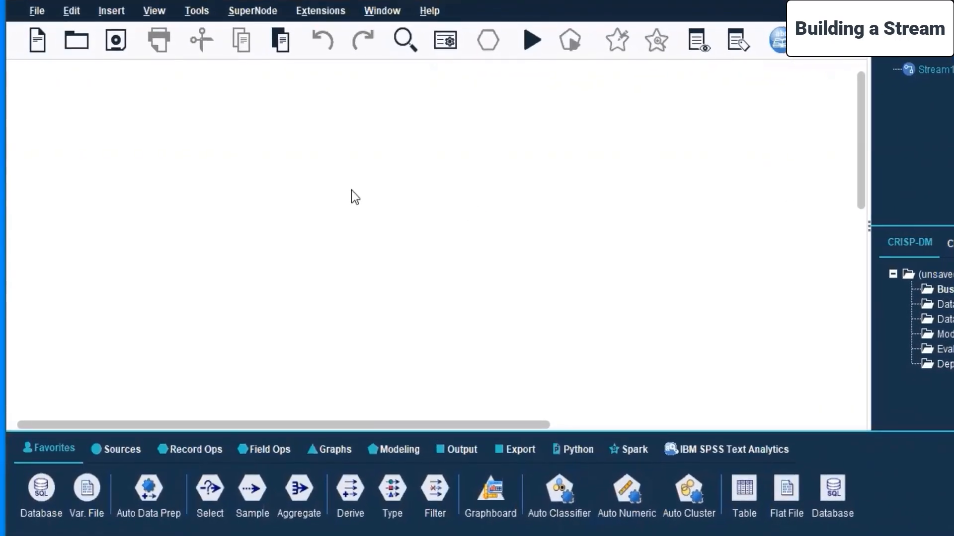
Add an Excel source node near the upper-left corner of the Stream1 canvas.
{"action": "left_click", "coordinate": [106, 451]}
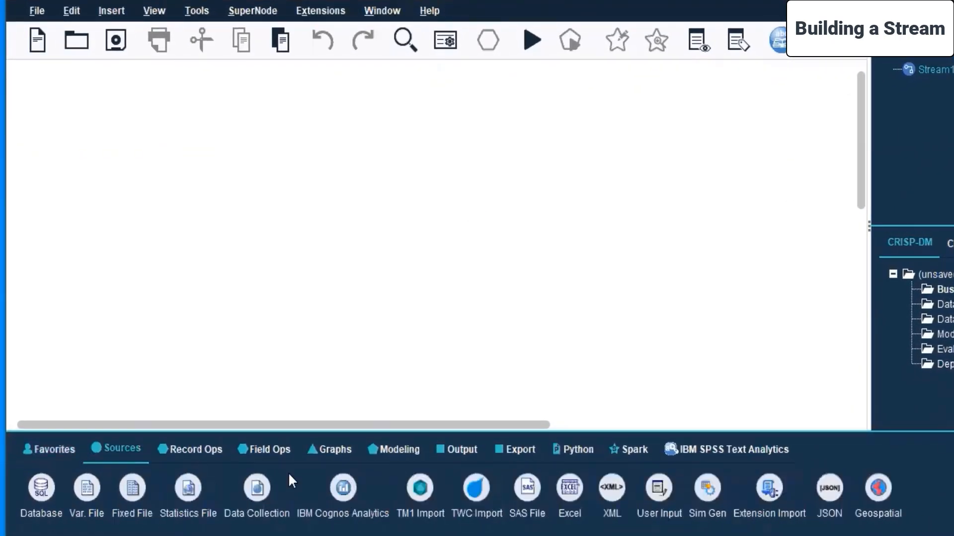
{"action": "left_click_drag", "start_coordinate": [567, 493], "coordinate": [65, 159]}
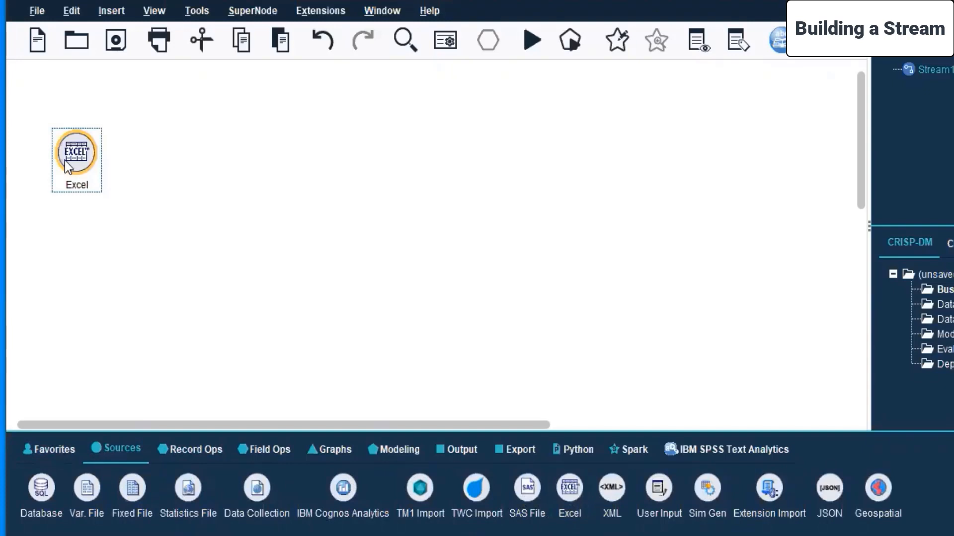
Open the Excel node's settings and browse for its import file in Live Sessions > SPSS MODELLER > Day 10.
{"action": "right_click", "coordinate": [64, 160]}
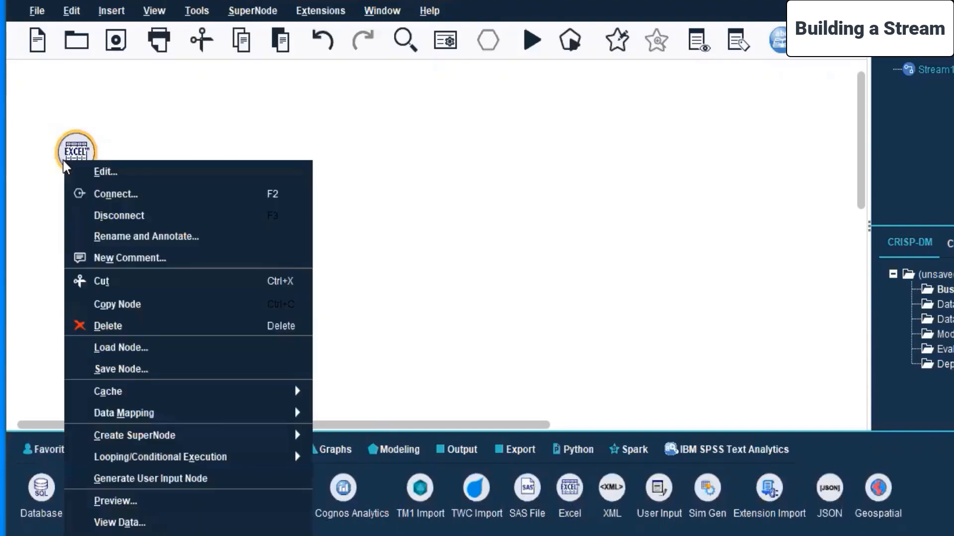
{"action": "left_click", "coordinate": [104, 173]}
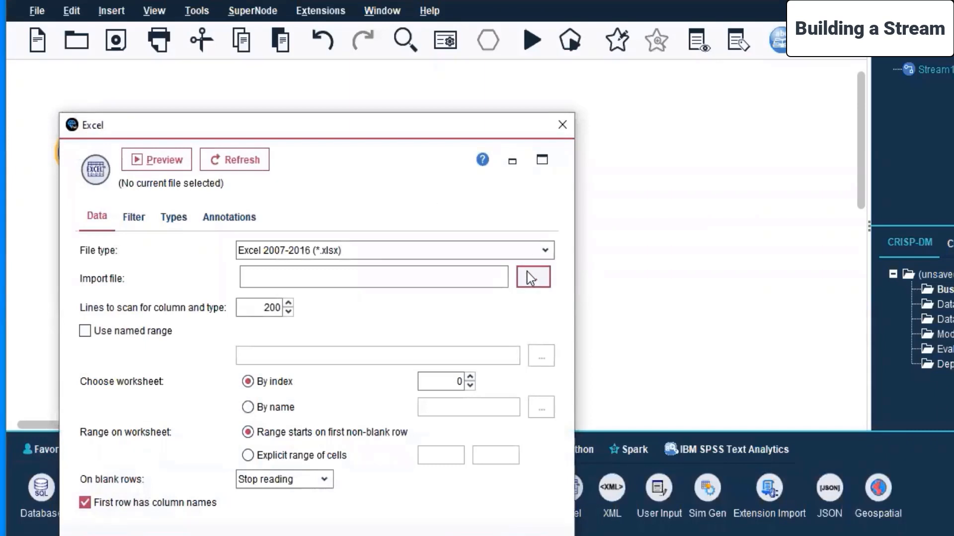
{"action": "left_click_drag", "start_coordinate": [347, 131], "coordinate": [456, 84]}
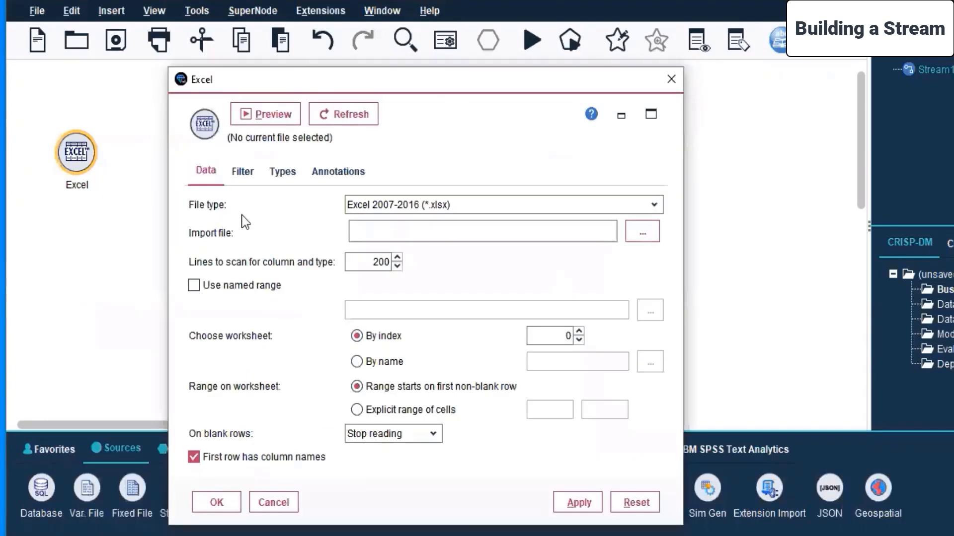
{"action": "left_click", "coordinate": [646, 230]}
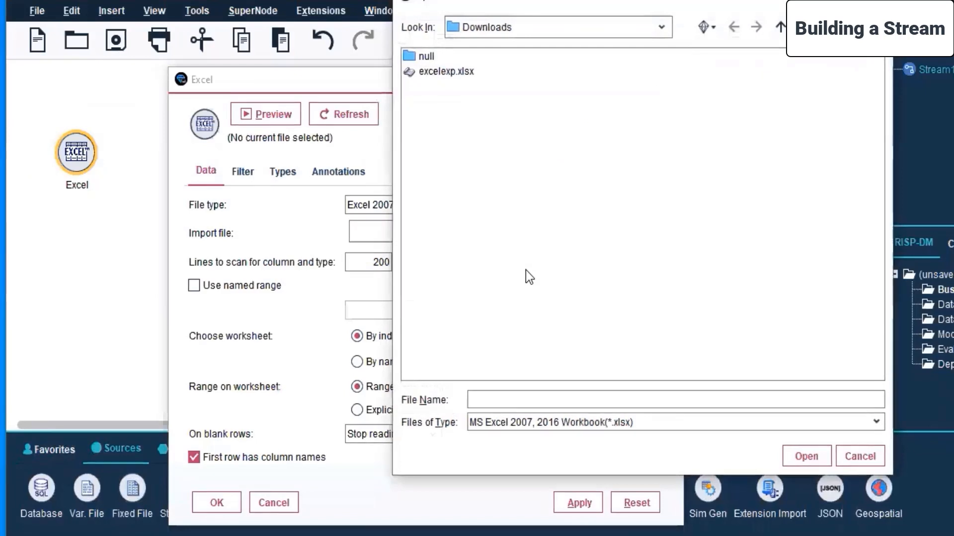
{"action": "left_click", "coordinate": [708, 29]}
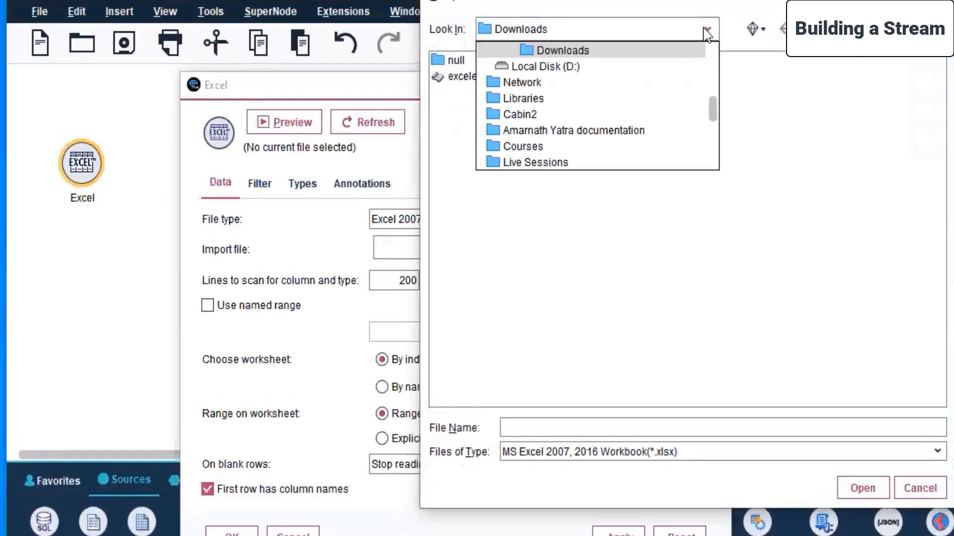
{"action": "left_click", "coordinate": [534, 162]}
{"action": "double_click", "coordinate": [496, 157]}
{"action": "double_click", "coordinate": [447, 206]}
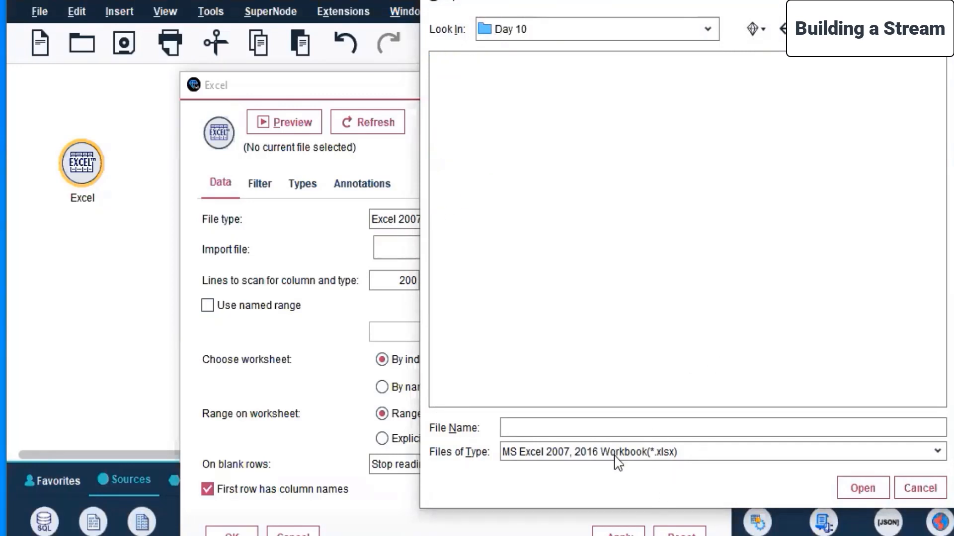
Switch to the Day 10 folder in File Explorer, open the financials file in Excel and autofit all column widths.
{"action": "mouse_move", "coordinate": [471, 535]}
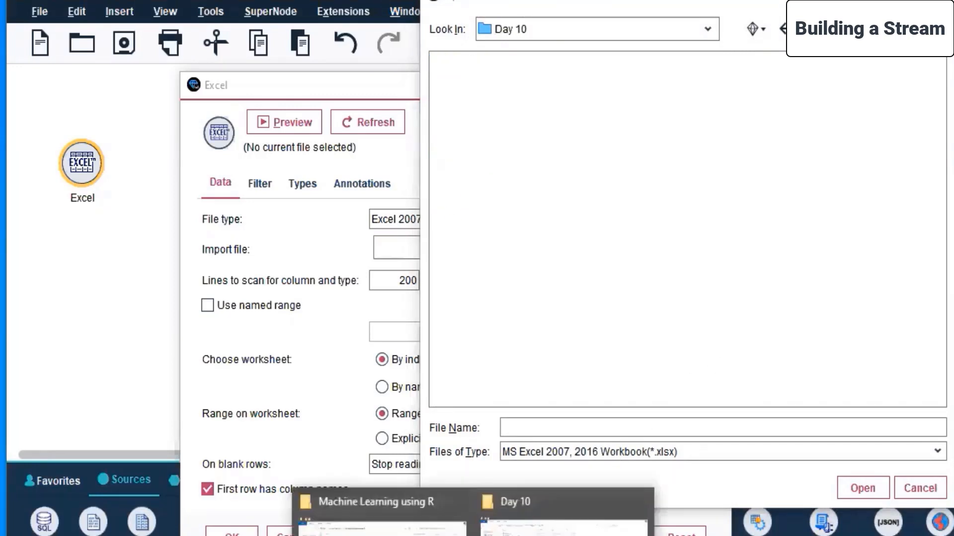
{"action": "left_click", "coordinate": [567, 531]}
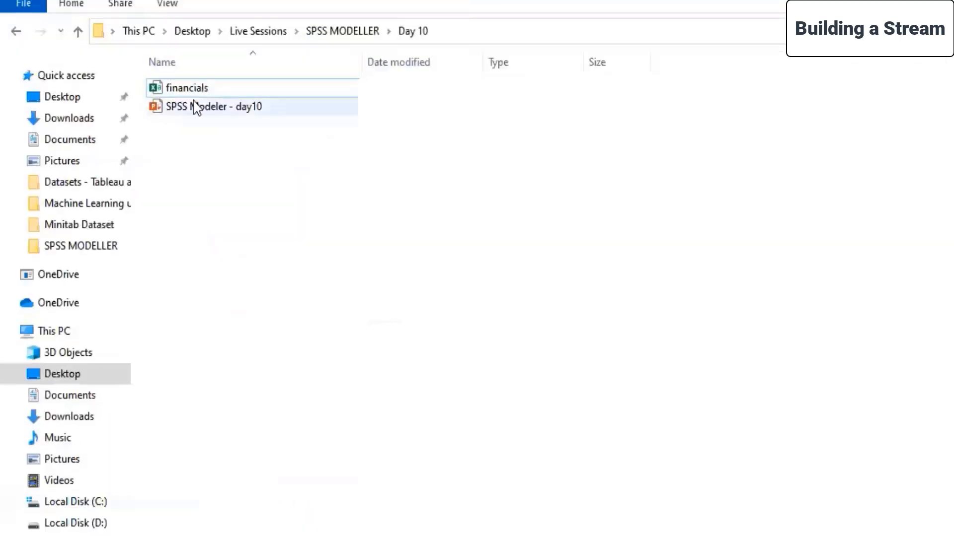
{"action": "double_click", "coordinate": [203, 86]}
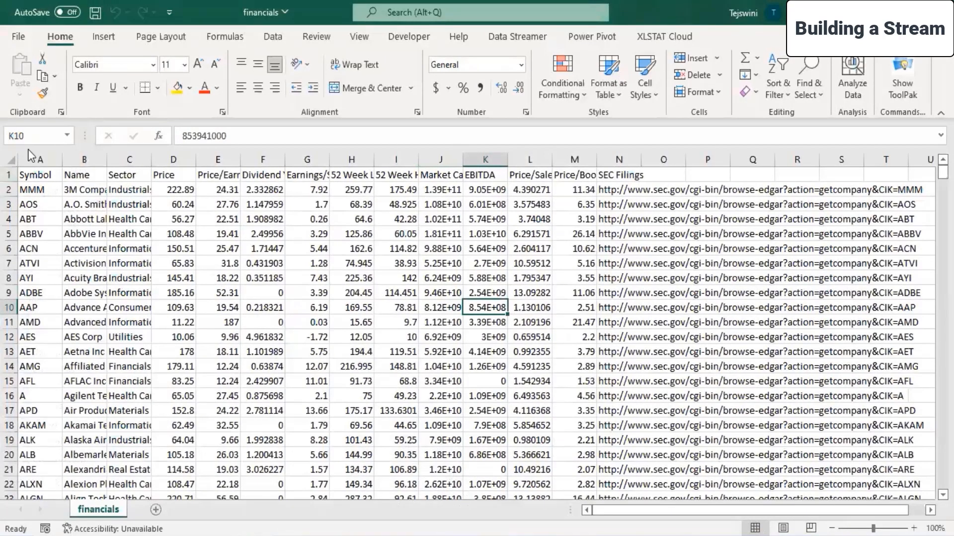
{"action": "left_click", "coordinate": [11, 160]}
{"action": "double_click", "coordinate": [58, 157]}
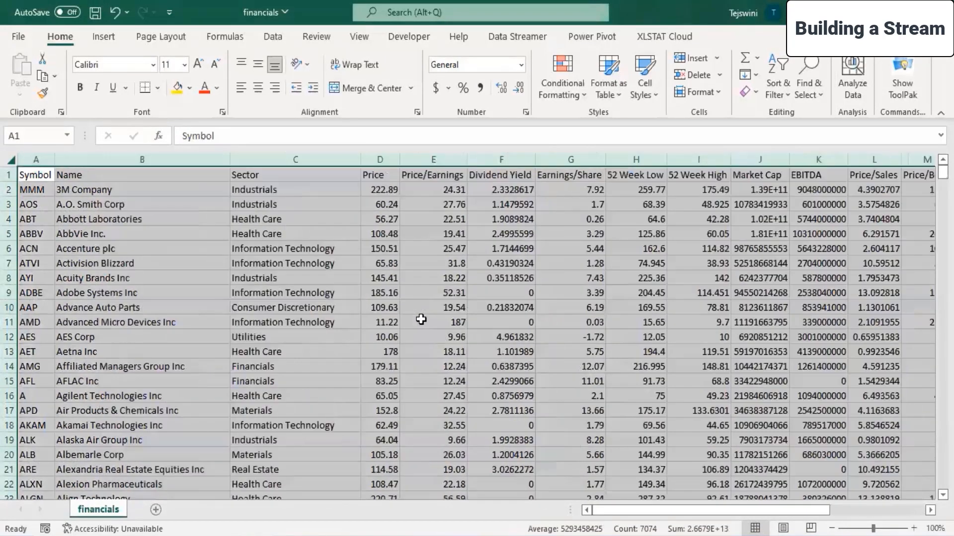
{"action": "left_click", "coordinate": [550, 246]}
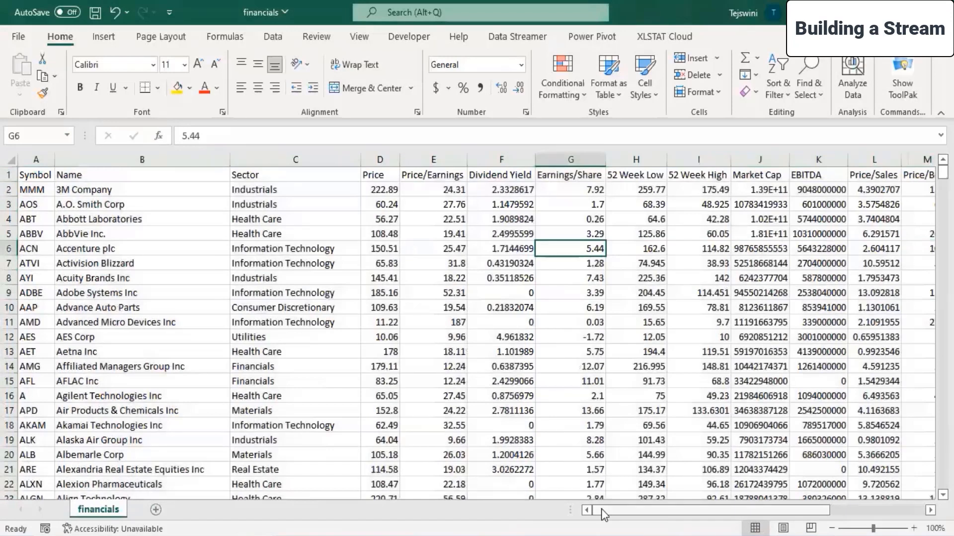
Delete the SEC Filings column (N) from the financials sheet.
{"action": "left_click_drag", "start_coordinate": [615, 512], "coordinate": [720, 515]}
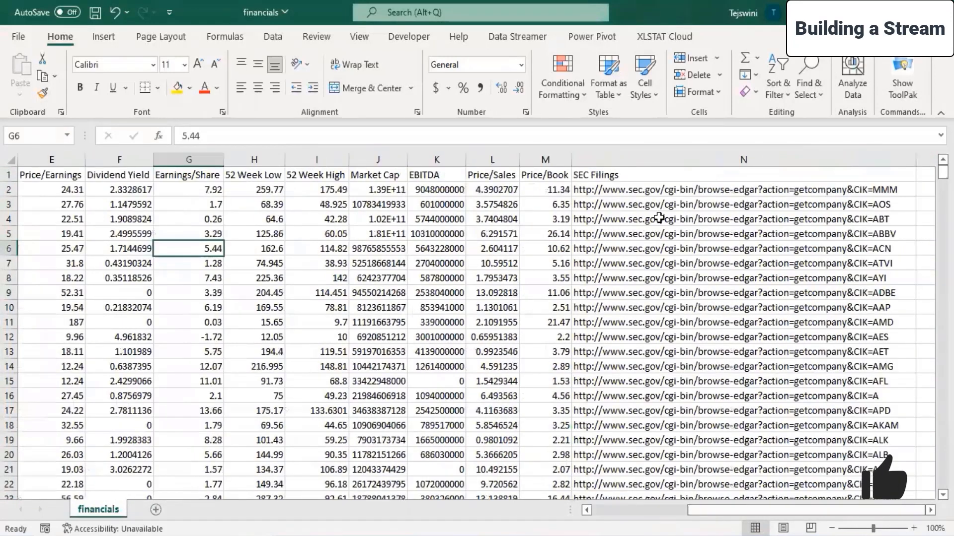
{"action": "left_click_drag", "start_coordinate": [622, 175], "coordinate": [665, 469]}
{"action": "scroll", "coordinate": [720, 310], "scroll_direction": "up", "scroll_amount": 3}
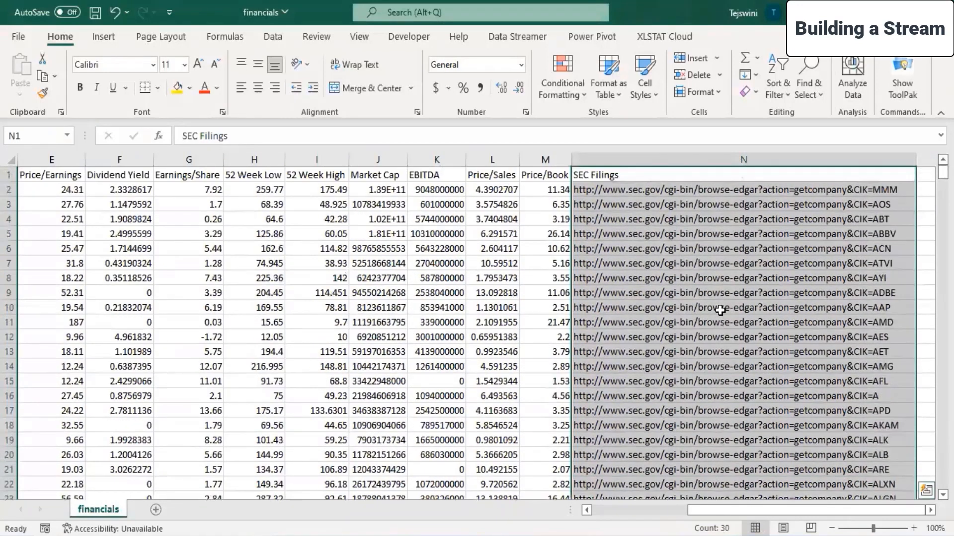
{"action": "left_click", "coordinate": [719, 159]}
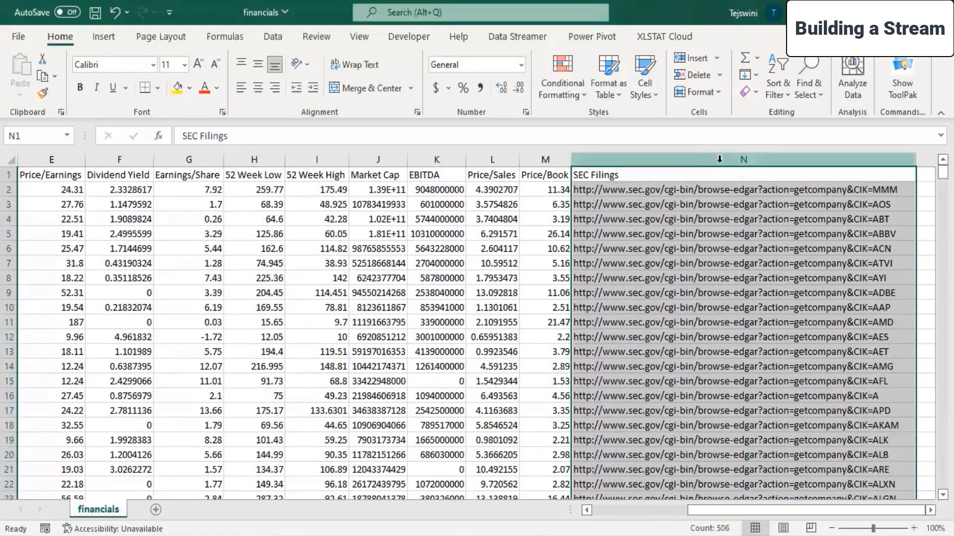
{"action": "right_click", "coordinate": [720, 160]}
{"action": "left_click", "coordinate": [757, 331]}
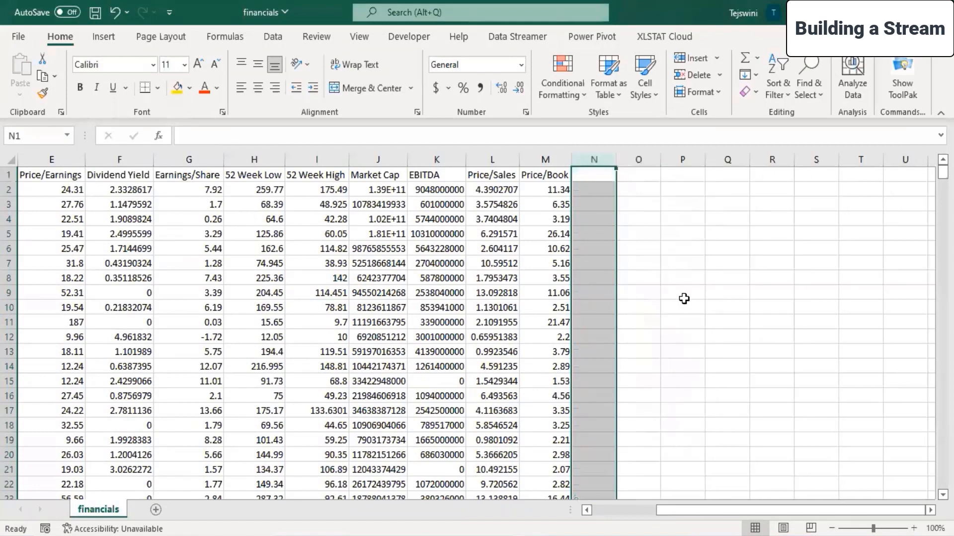
{"action": "left_click", "coordinate": [12, 160]}
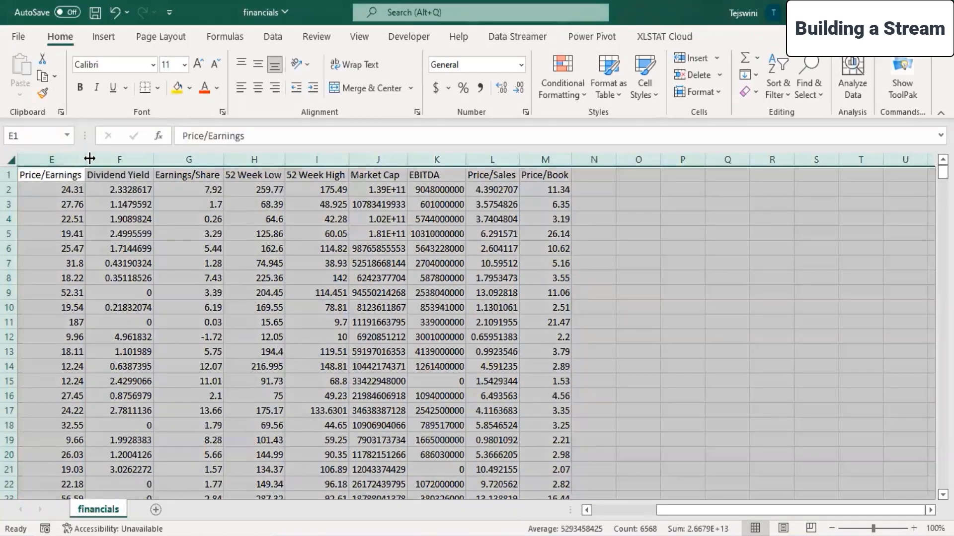
{"action": "left_click", "coordinate": [56, 234]}
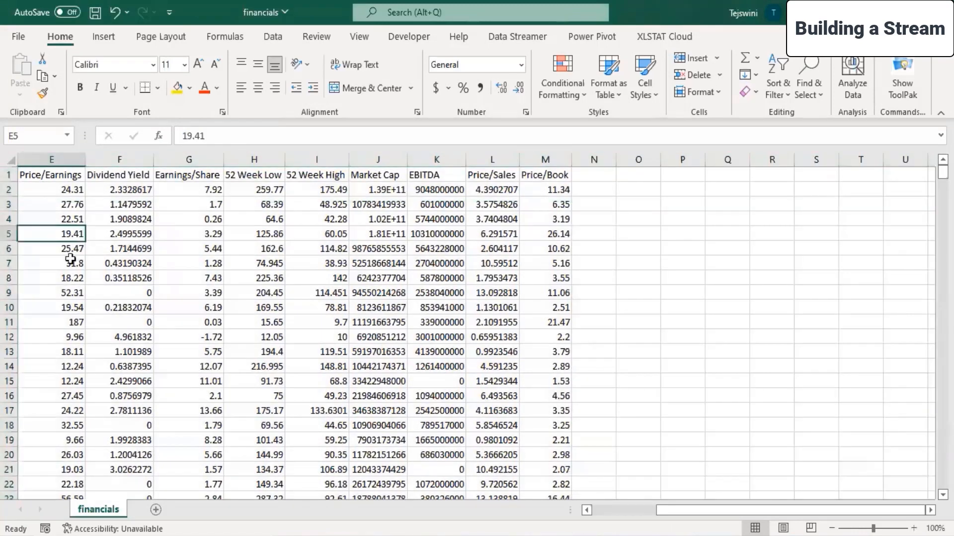
Save a copy of the financials file in the Day 10 folder as an Excel Workbook (*.xlsx).
{"action": "left_click", "coordinate": [599, 510]}
{"action": "left_click", "coordinate": [17, 40]}
{"action": "left_click", "coordinate": [34, 235]}
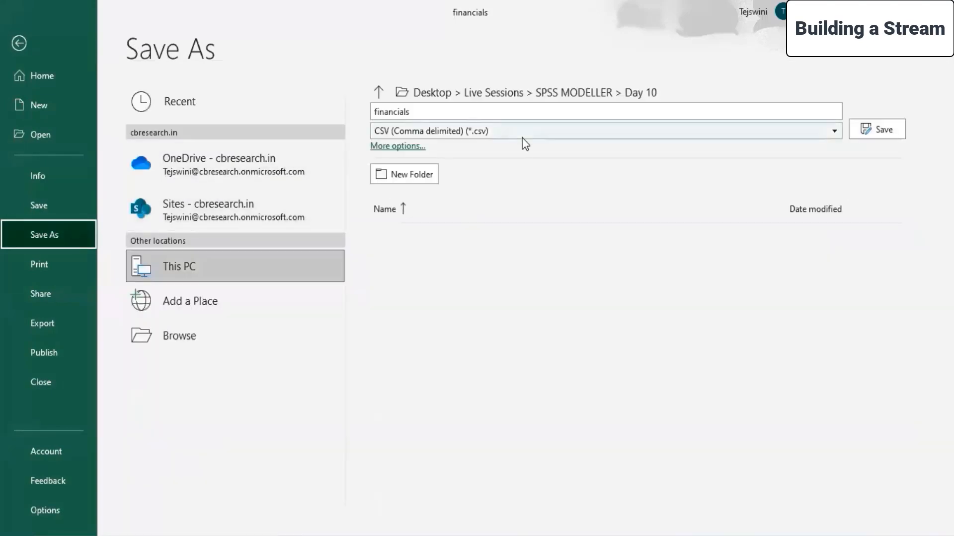
{"action": "left_click", "coordinate": [522, 133]}
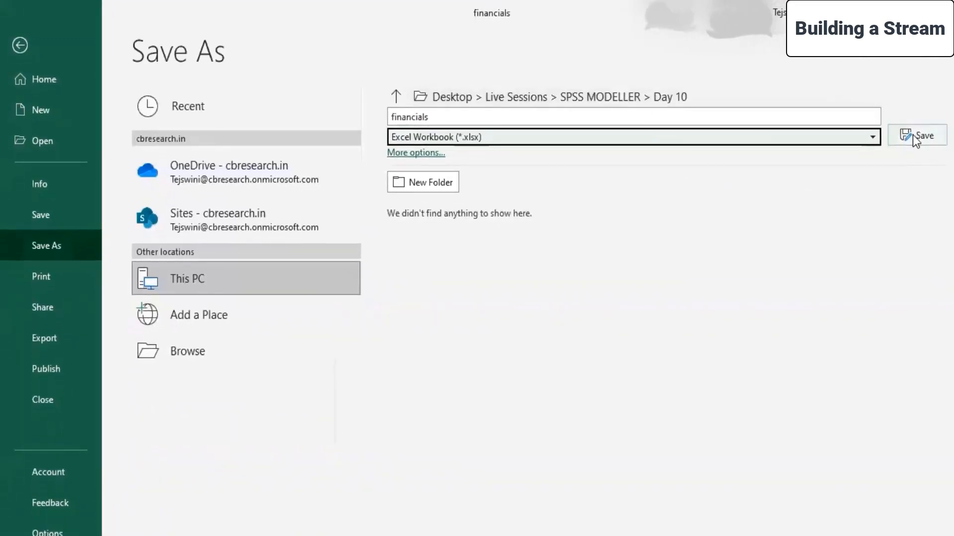
{"action": "left_click", "coordinate": [949, 144]}
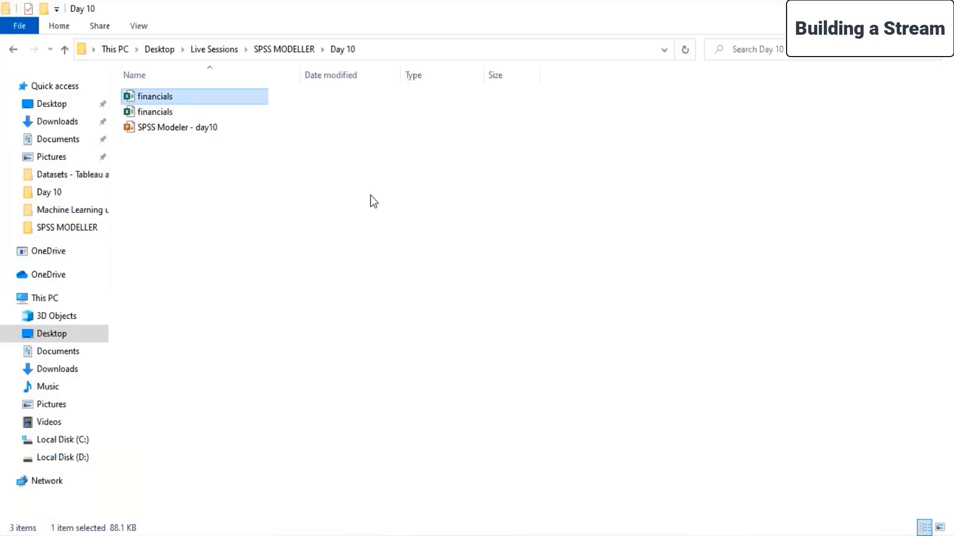
Delete the original financials file from the Day 10 folder in File Explorer.
{"action": "left_click", "coordinate": [168, 102]}
{"action": "double_click", "coordinate": [168, 100]}
{"action": "right_click", "coordinate": [168, 101]}
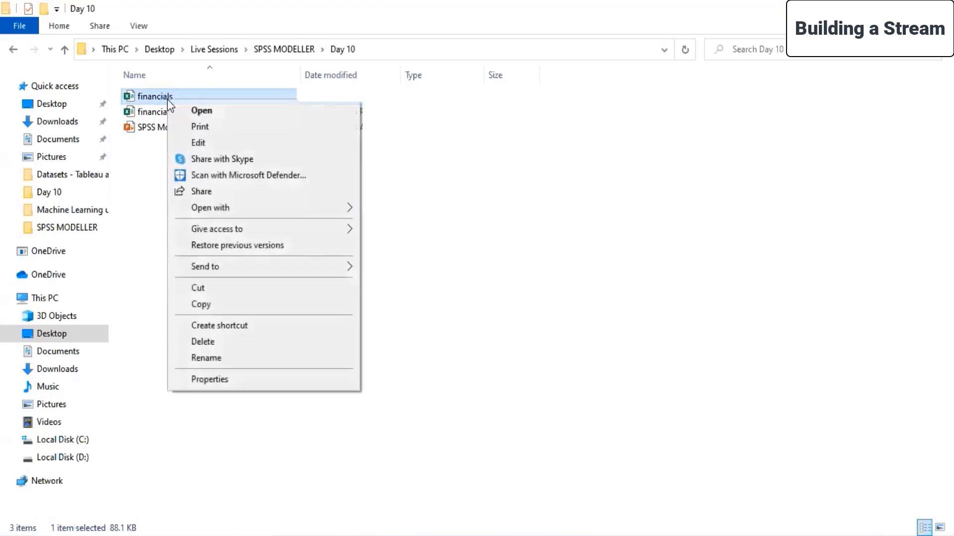
{"action": "left_click", "coordinate": [229, 342]}
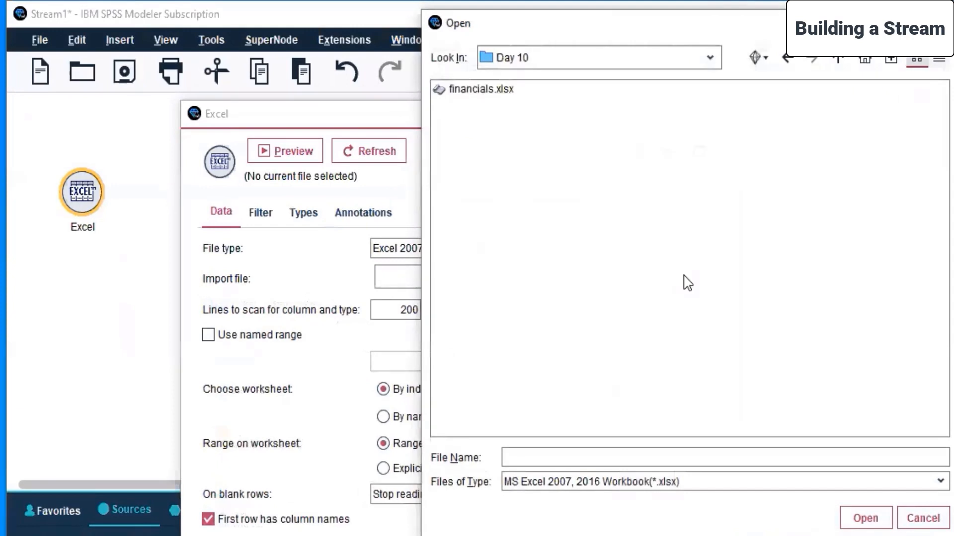
Back in SPSS Modeler, set financials.xlsx as the Excel node's import file and view its field filter and type settings.
{"action": "left_click", "coordinate": [503, 93]}
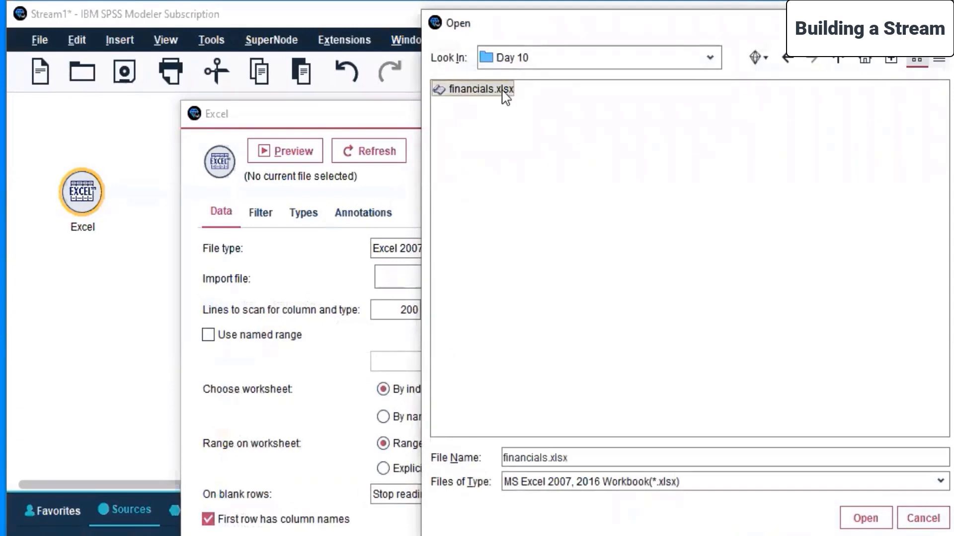
{"action": "left_click", "coordinate": [865, 518]}
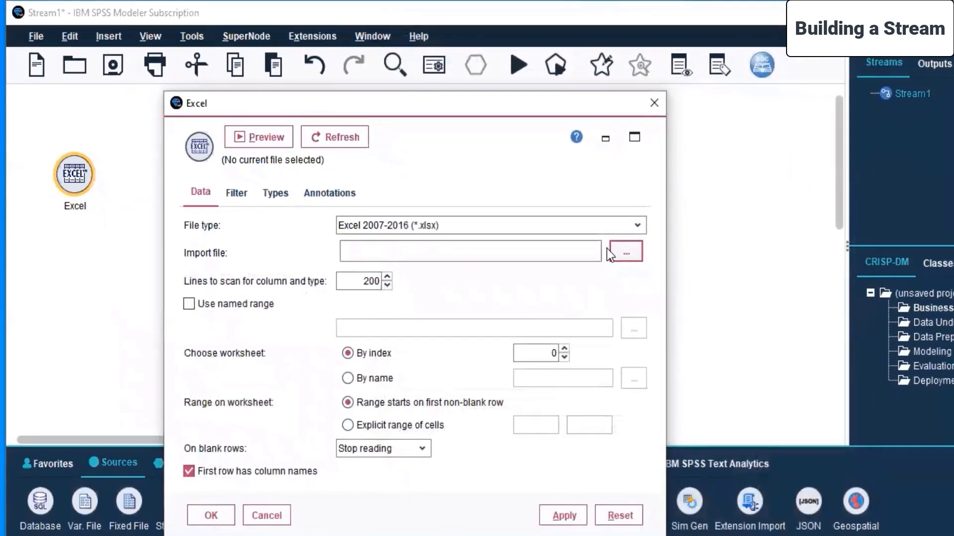
{"action": "left_click", "coordinate": [234, 191]}
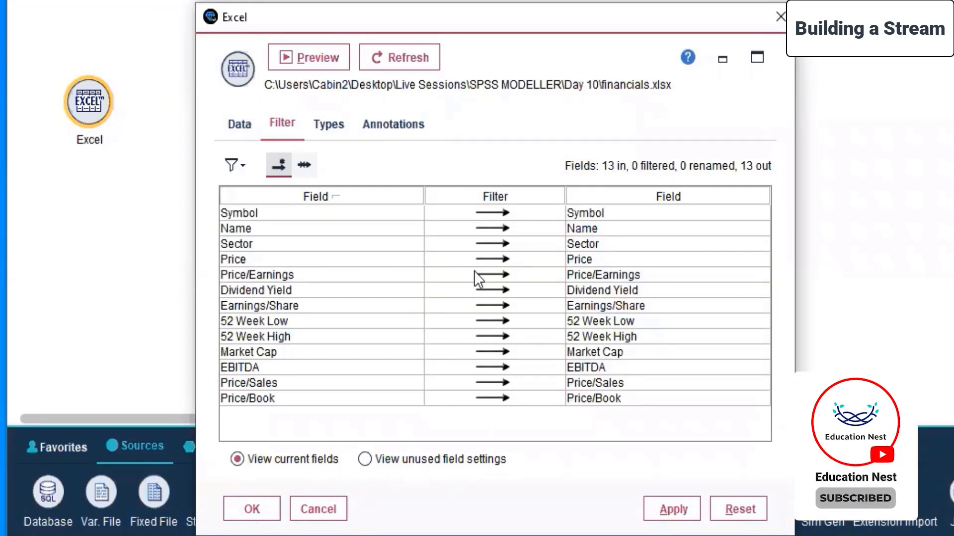
{"action": "left_click", "coordinate": [330, 126]}
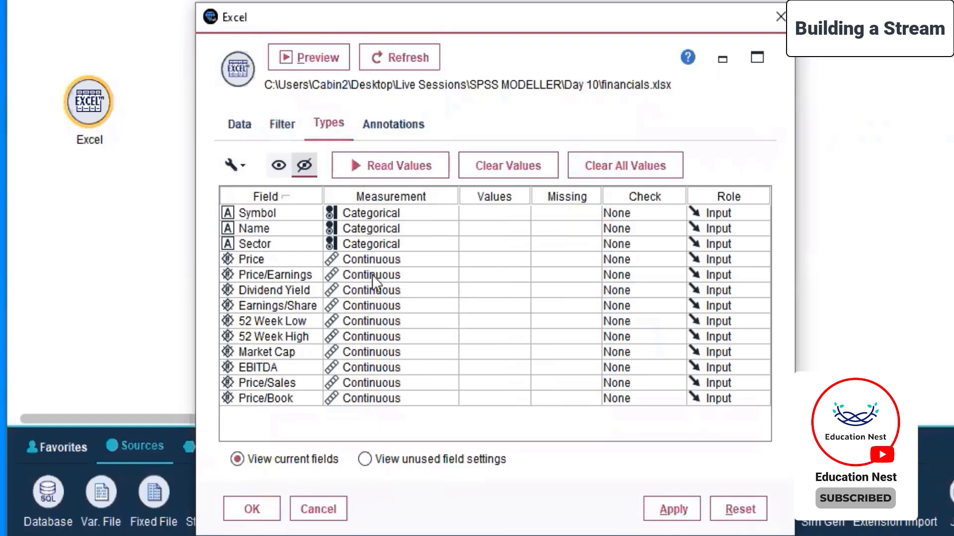
Look through the measurement options for Symbol and the values options for Price, and change Price's measurement to Categorical.
{"action": "left_click", "coordinate": [362, 213]}
{"action": "left_click", "coordinate": [365, 228]}
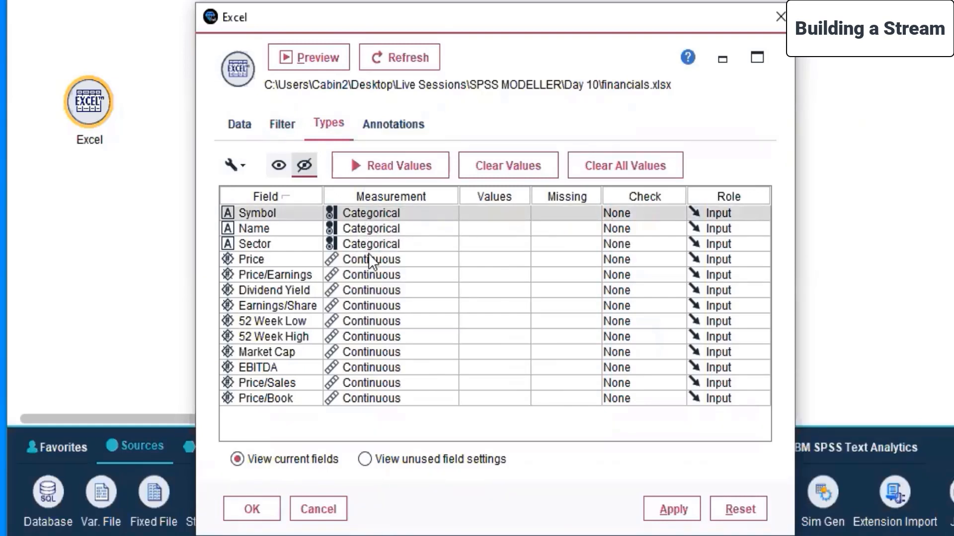
{"action": "left_click", "coordinate": [372, 240]}
{"action": "left_click", "coordinate": [372, 224]}
{"action": "left_click", "coordinate": [372, 213]}
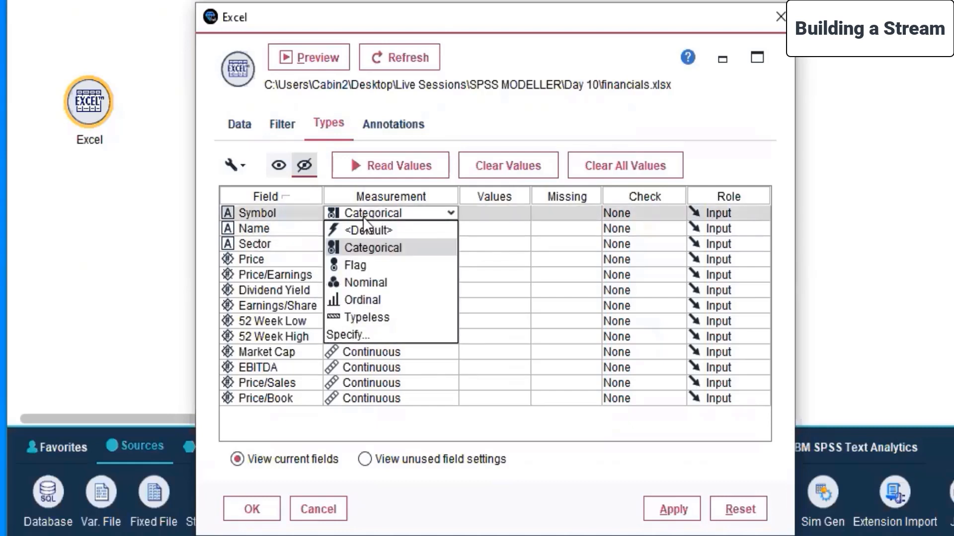
{"action": "left_click", "coordinate": [485, 255]}
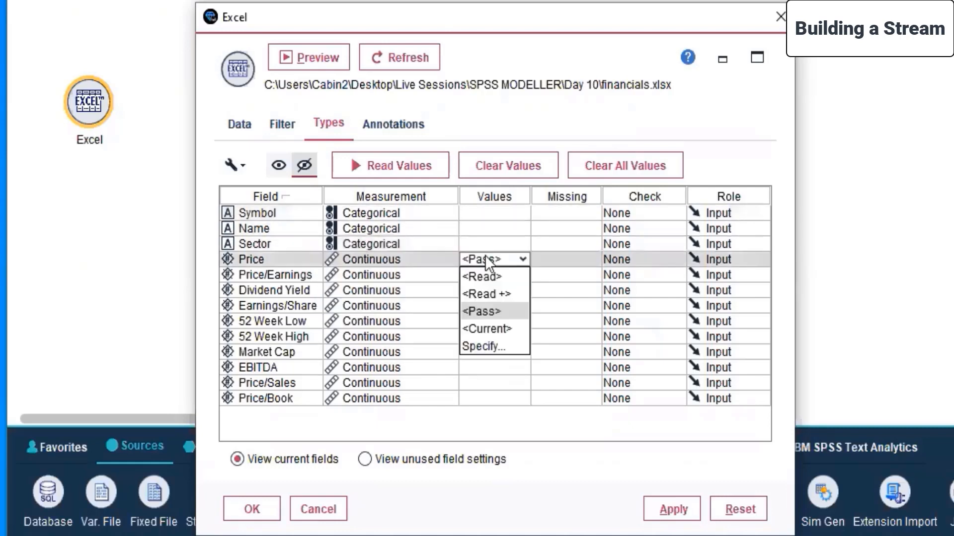
{"action": "left_click", "coordinate": [376, 260]}
Cycle the field list's sort order back to the original order and restore Price's measurement to Continuous.
{"action": "left_click", "coordinate": [272, 203]}
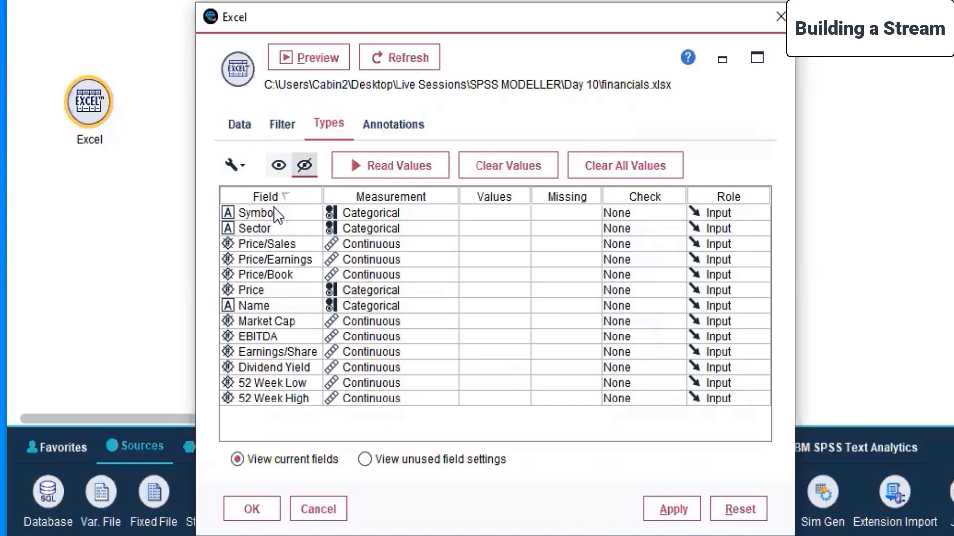
{"action": "left_click", "coordinate": [279, 194]}
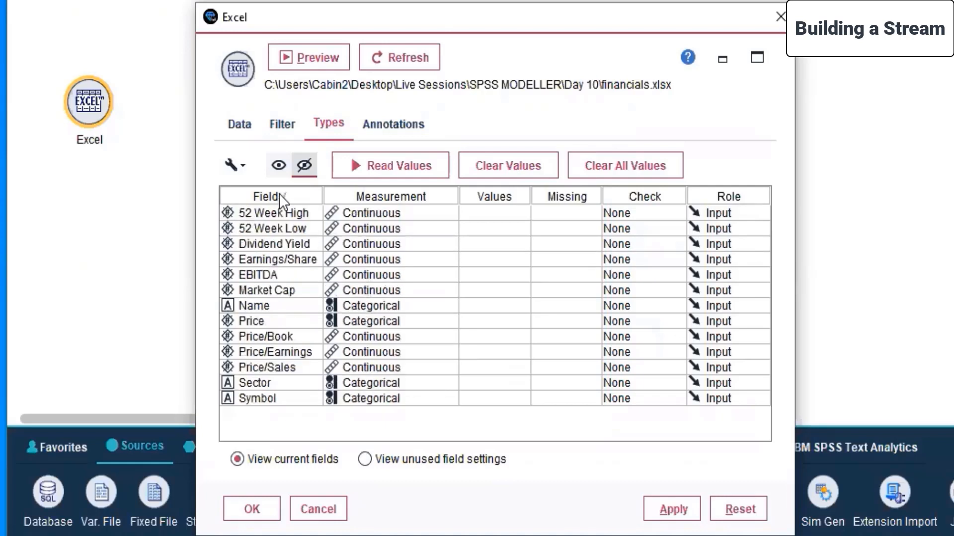
{"action": "left_click", "coordinate": [279, 195]}
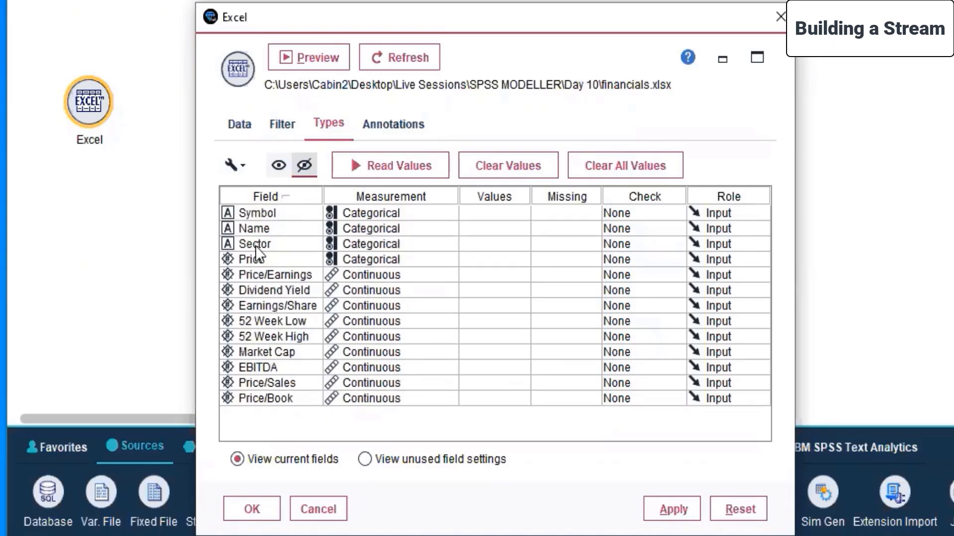
{"action": "left_click", "coordinate": [360, 259]}
{"action": "left_click", "coordinate": [381, 295]}
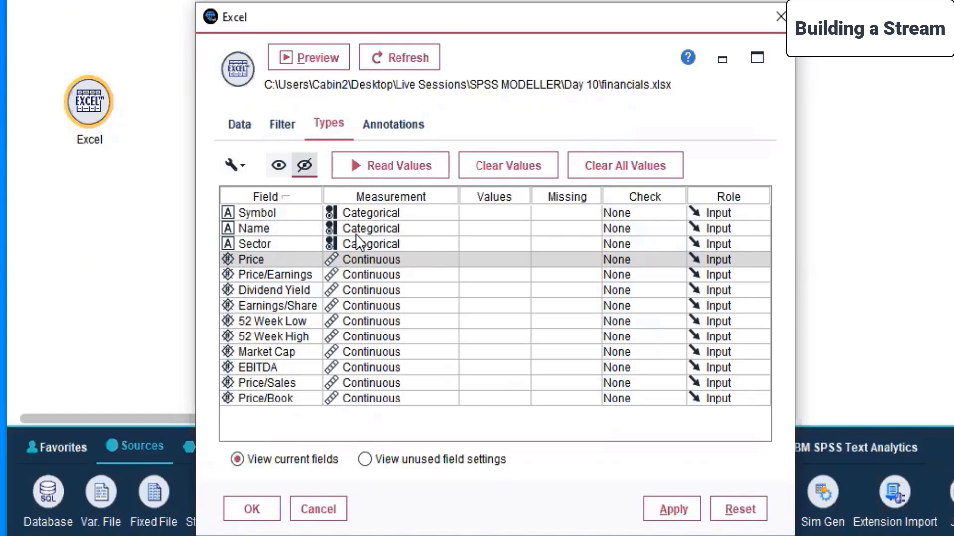
Read the values of all fields from financials.xlsx into the node's type settings and confirm.
{"action": "left_click", "coordinate": [375, 160]}
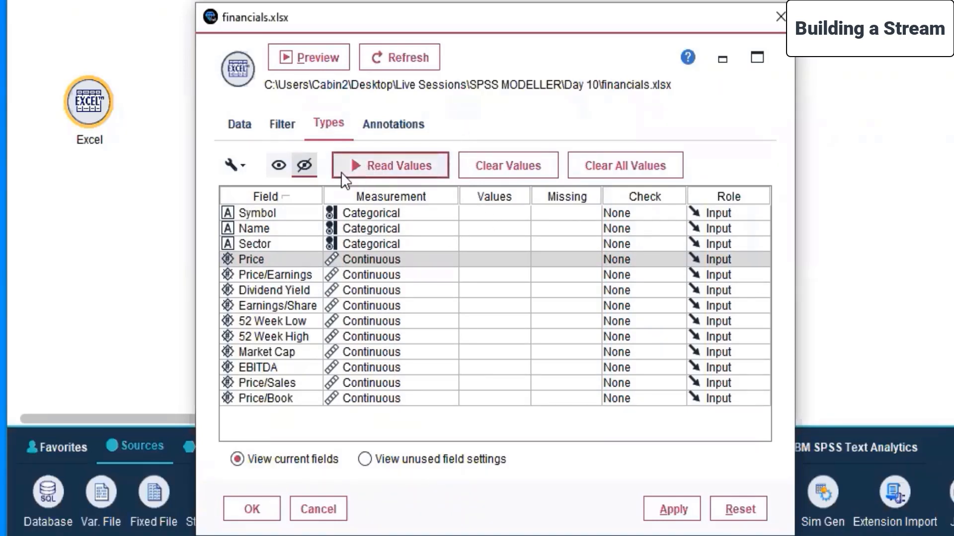
{"action": "left_click", "coordinate": [454, 305]}
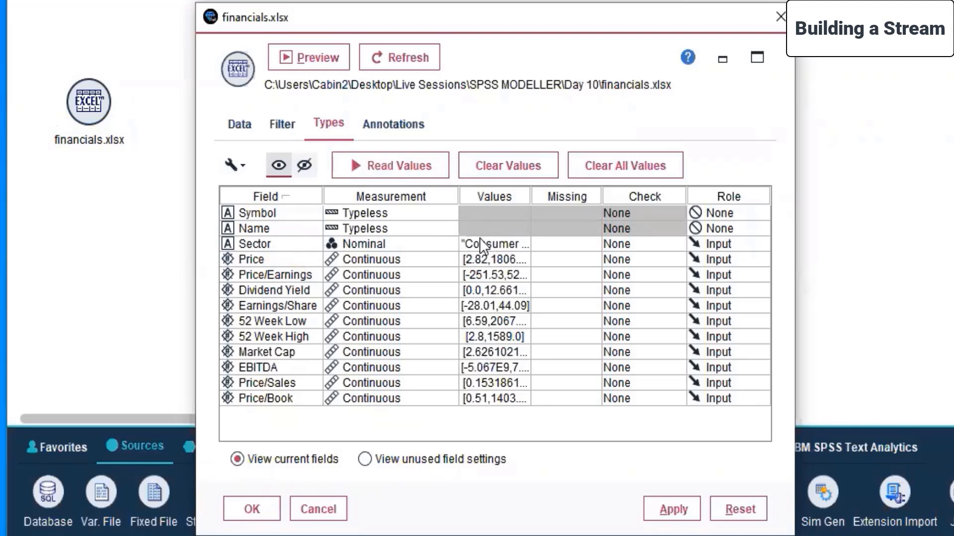
Look through the values options for Sector and the values and measurement options for Dividend Yield without changing them.
{"action": "left_click", "coordinate": [505, 213]}
{"action": "left_click", "coordinate": [503, 240]}
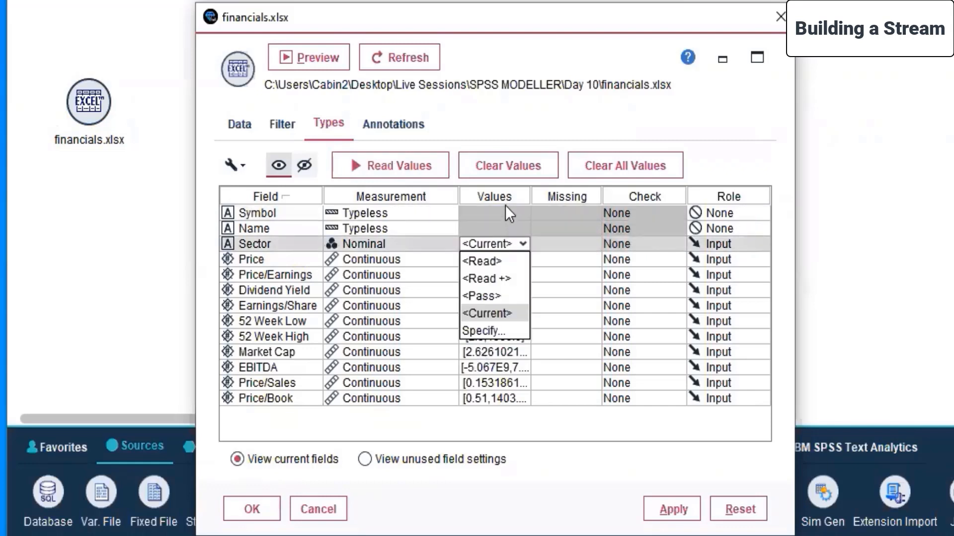
{"action": "left_click", "coordinate": [504, 213]}
{"action": "left_click", "coordinate": [502, 226]}
{"action": "left_click", "coordinate": [497, 290]}
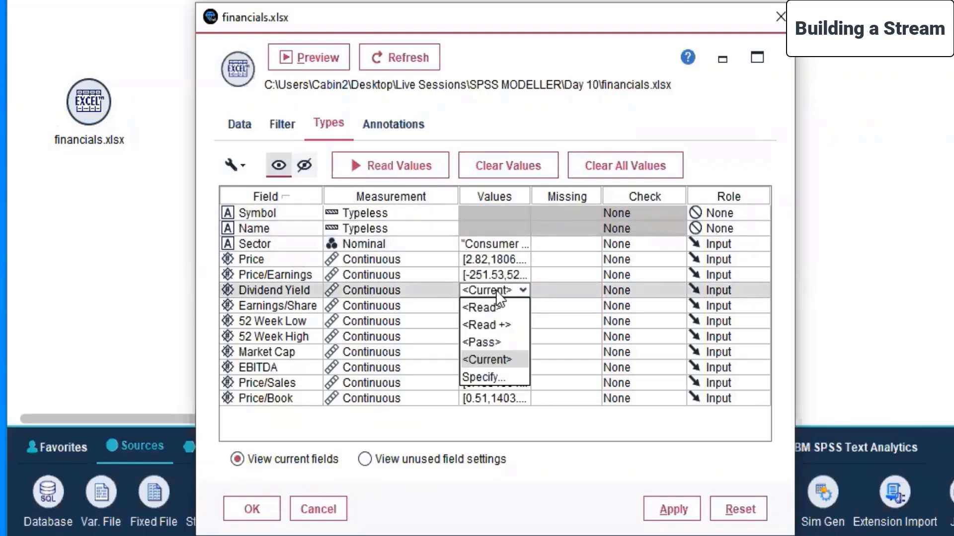
{"action": "left_click", "coordinate": [404, 290]}
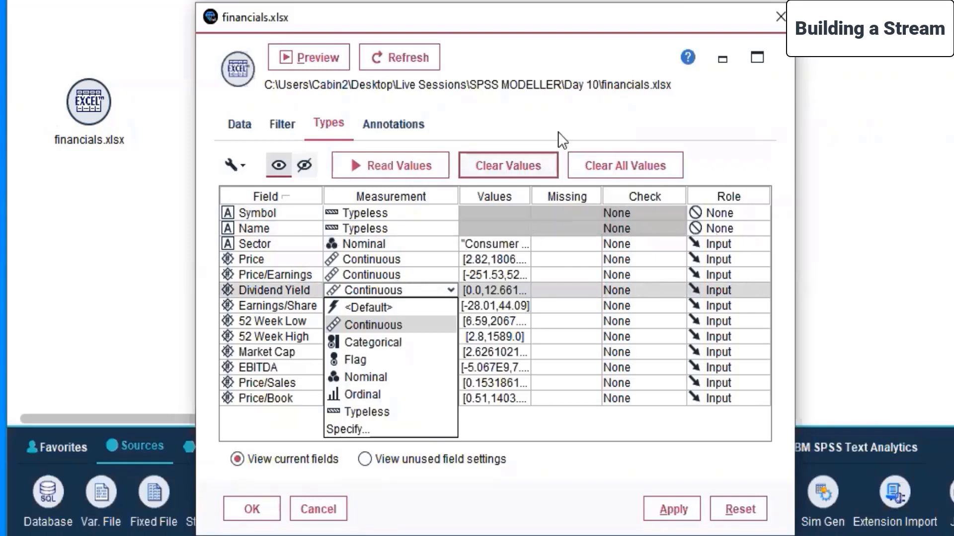
{"action": "left_click", "coordinate": [582, 100]}
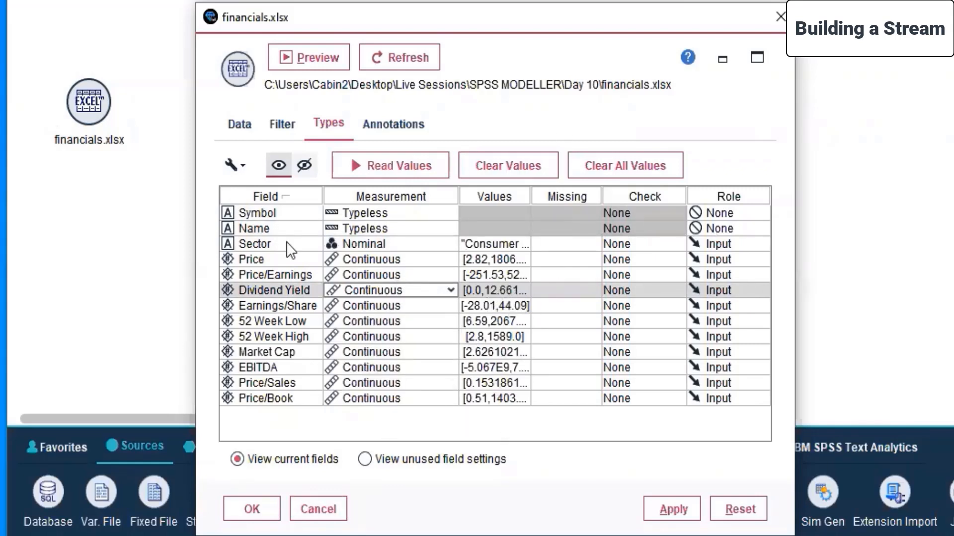
Refresh the Excel source node, review its field filter and annotation settings, and confirm the node.
{"action": "left_click", "coordinate": [413, 62]}
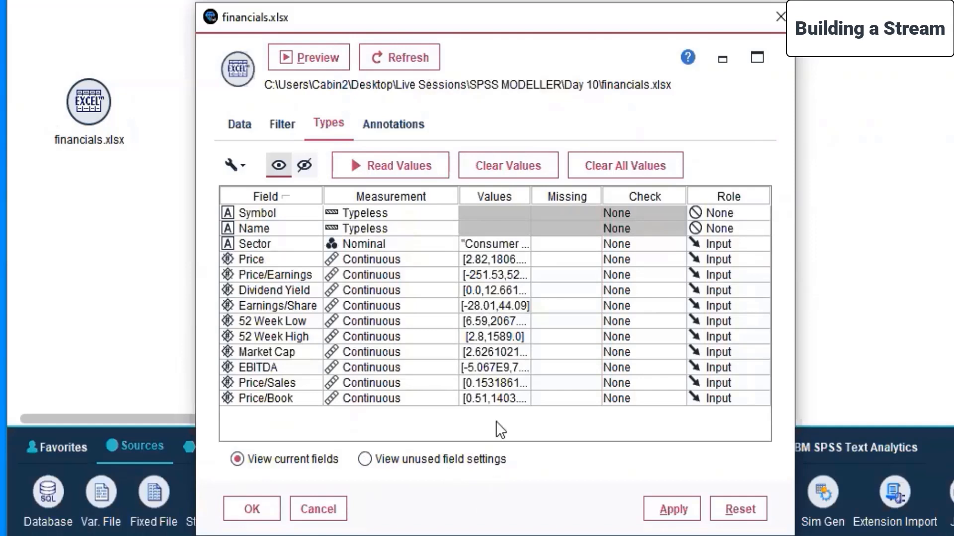
{"action": "left_click", "coordinate": [278, 124]}
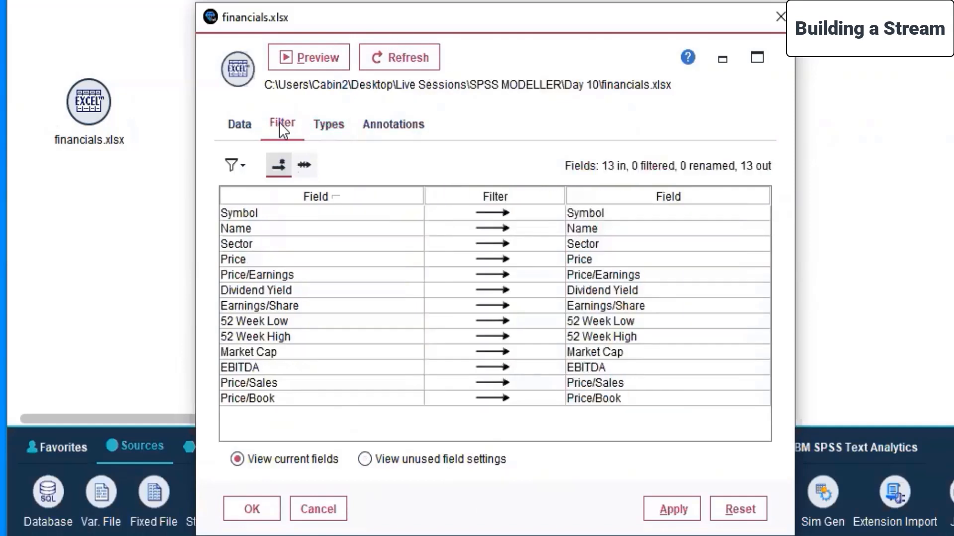
{"action": "left_click", "coordinate": [370, 123]}
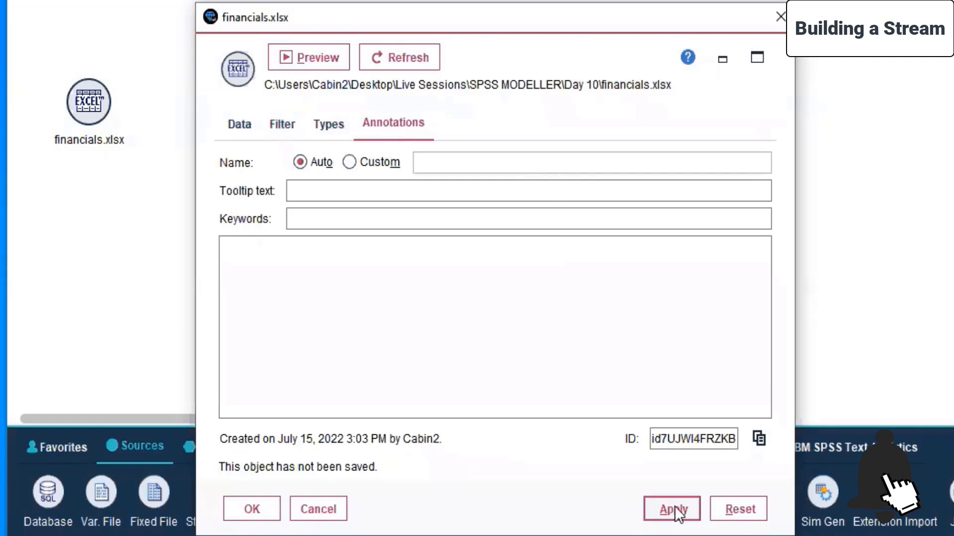
{"action": "left_click", "coordinate": [249, 509]}
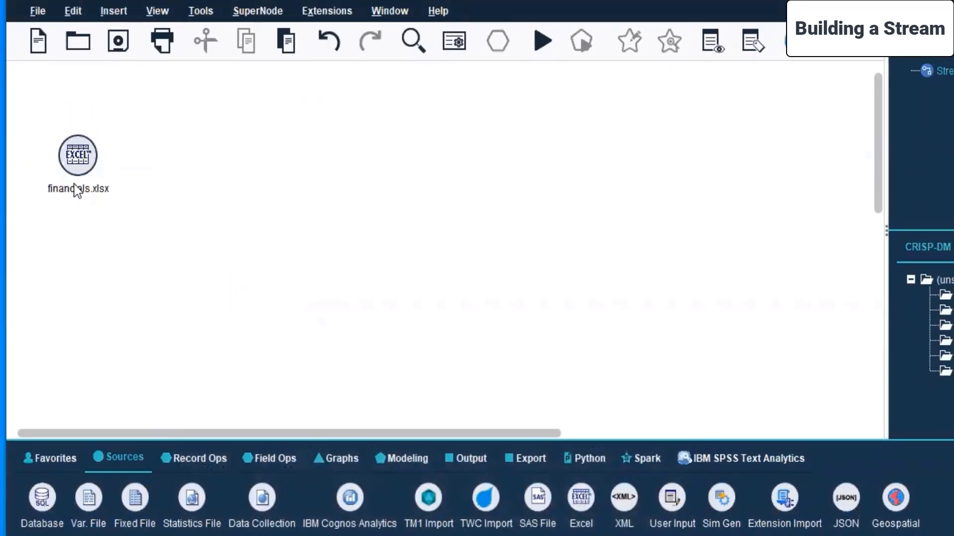
{"action": "left_click", "coordinate": [438, 194]}
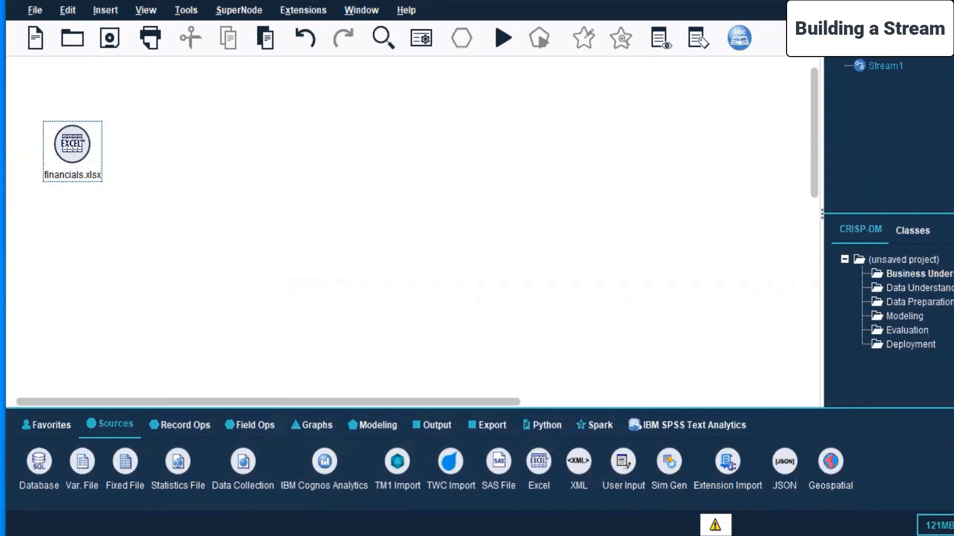
Search the computer for Microsoft PowerPoint and open it.
{"action": "key", "text": "super"}
{"action": "type", "text": "Micro"}
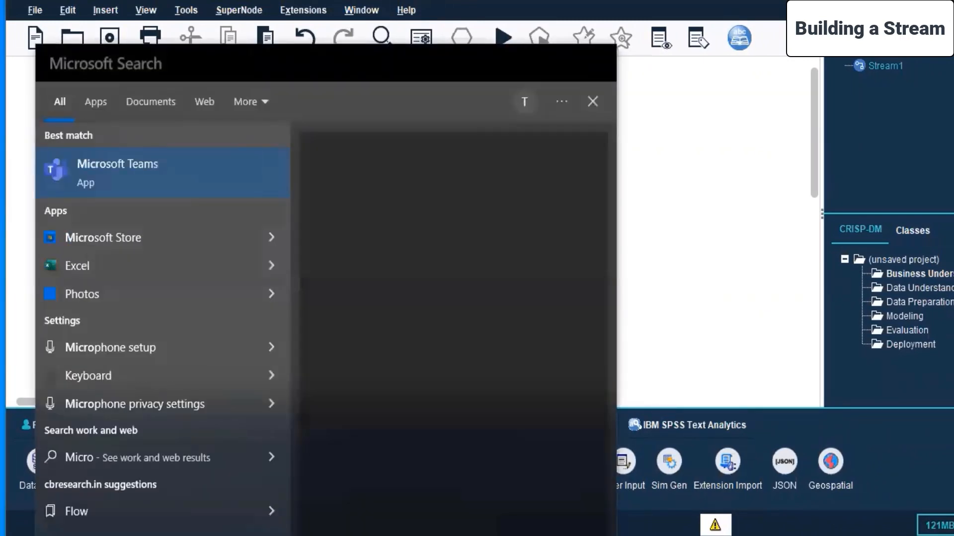
{"action": "type", "text": "soft"}
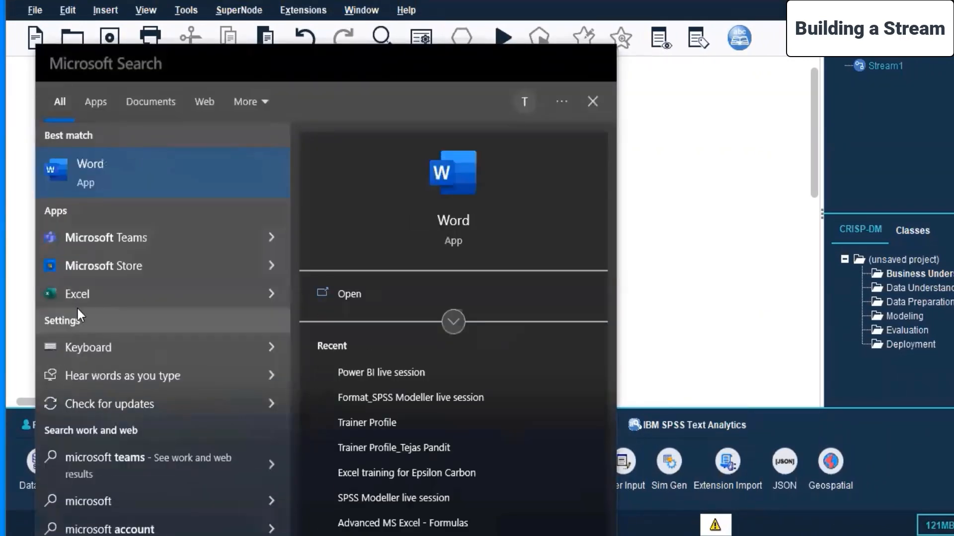
{"action": "type", "text": " Powerpoint"}
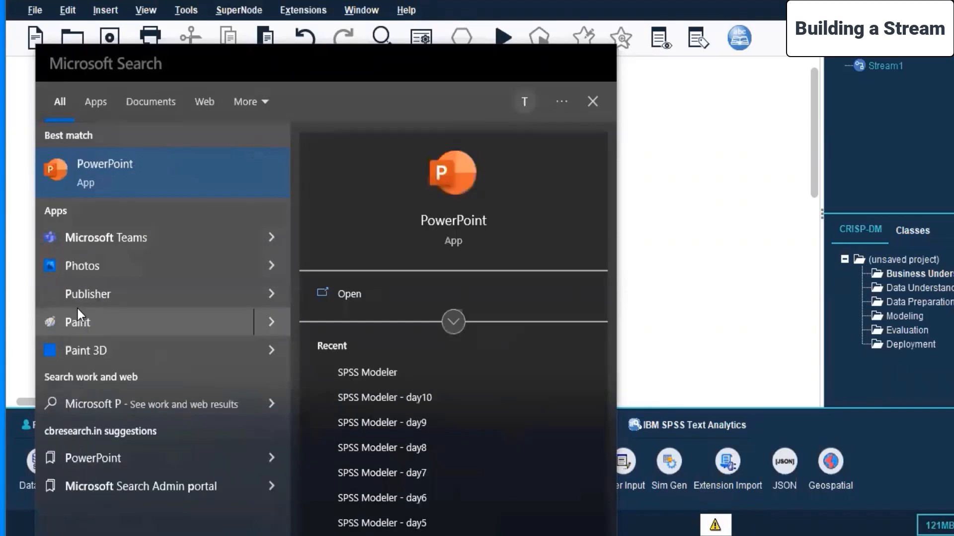
{"action": "left_click", "coordinate": [95, 166]}
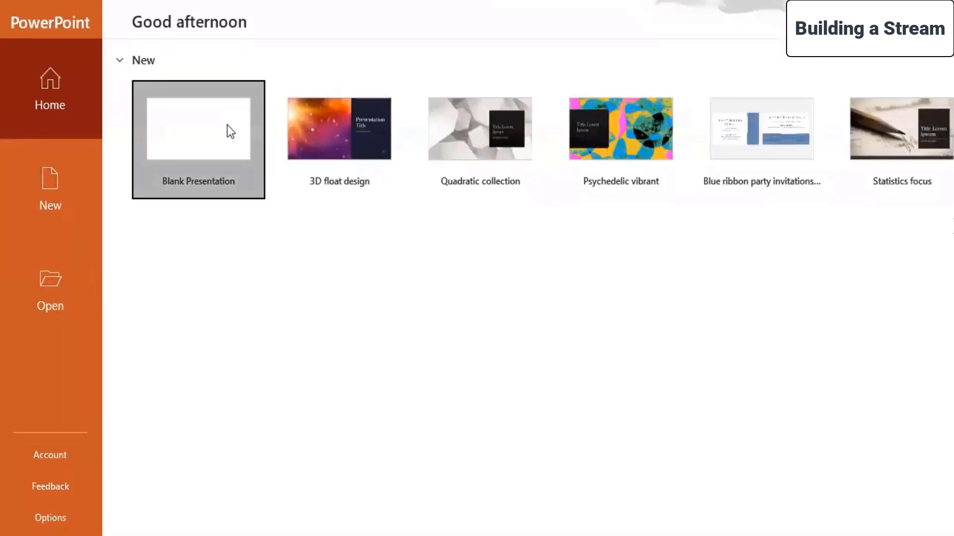
Create a blank presentation and title its first slide "SPSS Modeller".
{"action": "left_click", "coordinate": [228, 127]}
{"action": "left_click", "coordinate": [525, 310]}
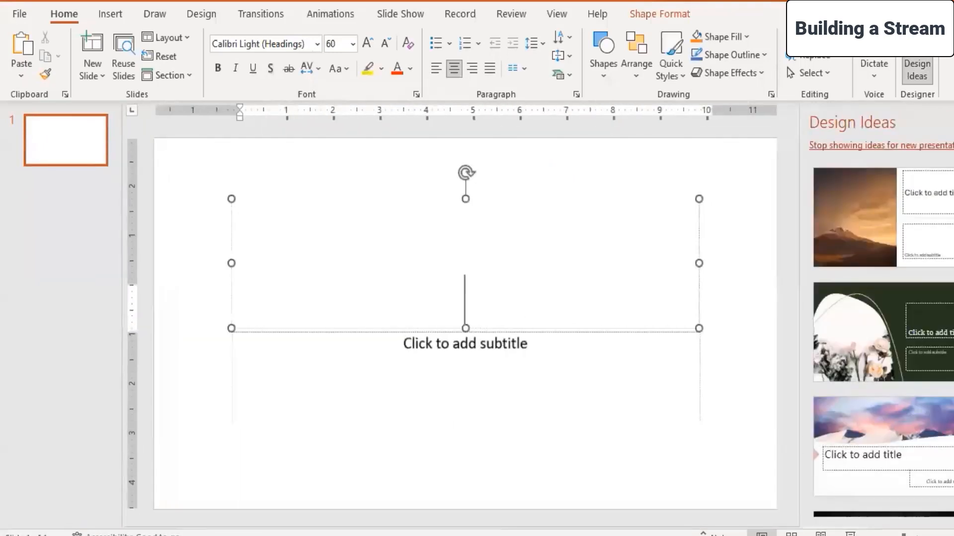
{"action": "type", "text": "SPSS Modeller"}
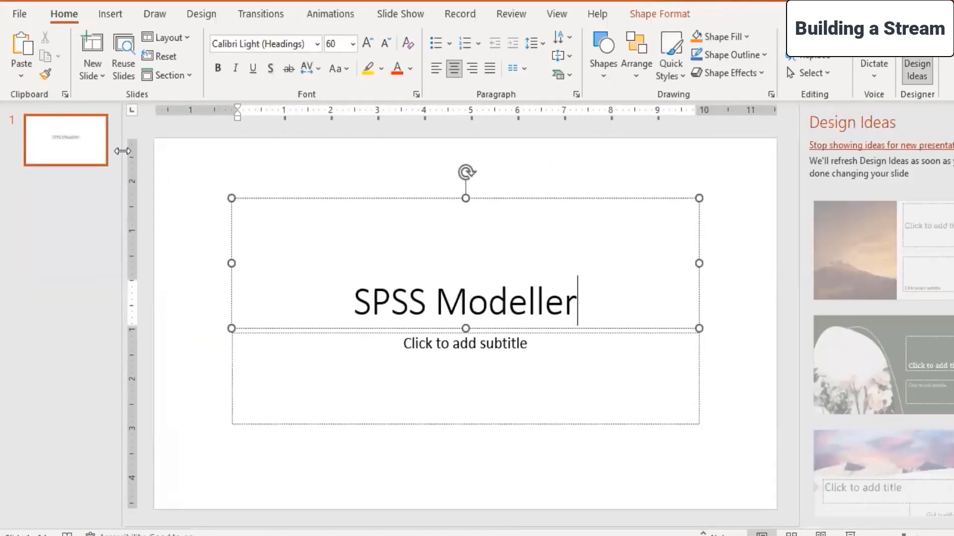
Add a second slide with title and content placeholders and title it "Project Objectives".
{"action": "left_click", "coordinate": [44, 213]}
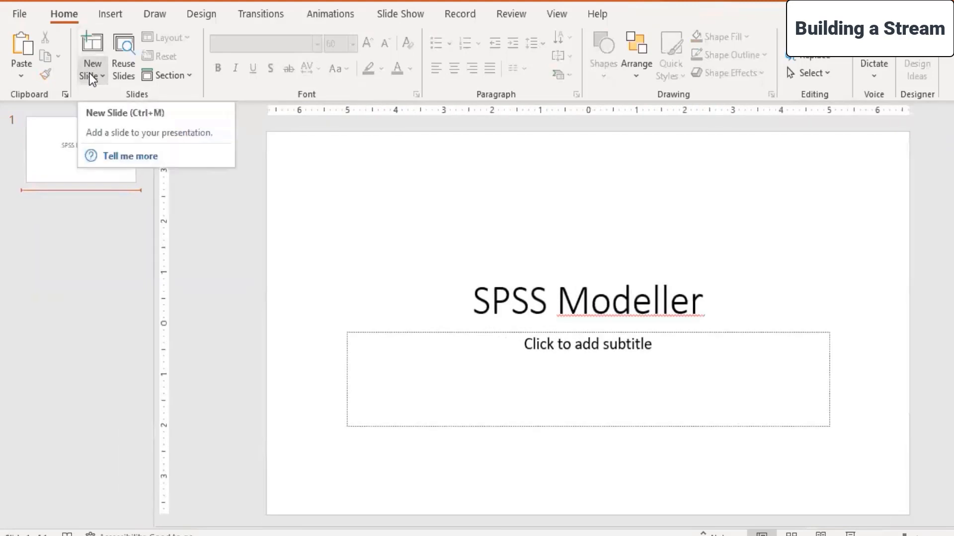
{"action": "left_click", "coordinate": [89, 73]}
{"action": "left_click", "coordinate": [219, 153]}
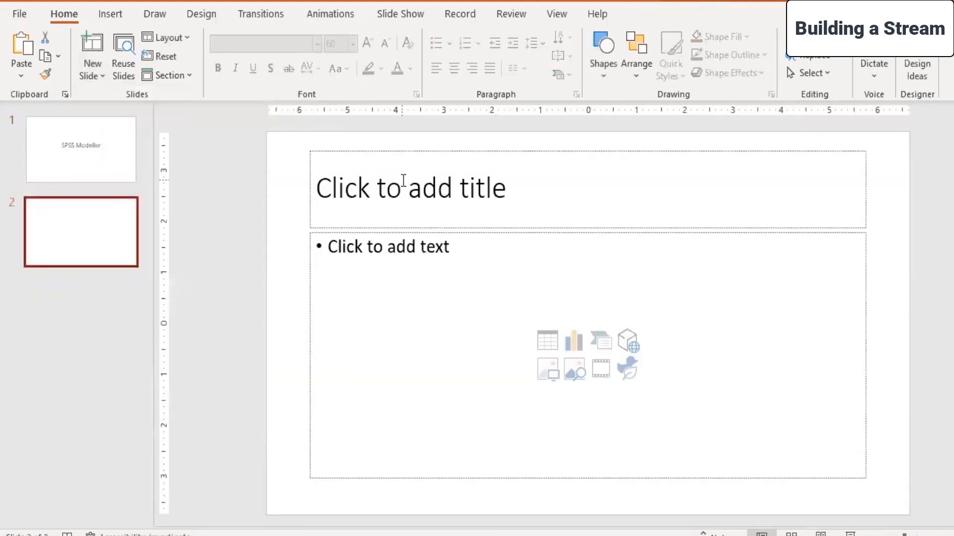
{"action": "left_click", "coordinate": [404, 179]}
{"action": "type", "text": "Proj"}
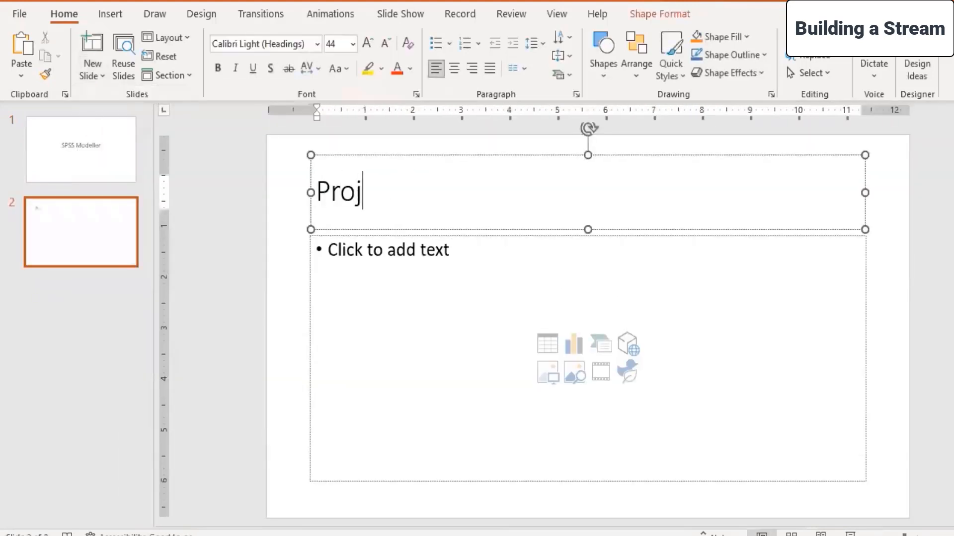
{"action": "type", "text": "ect Objectives"}
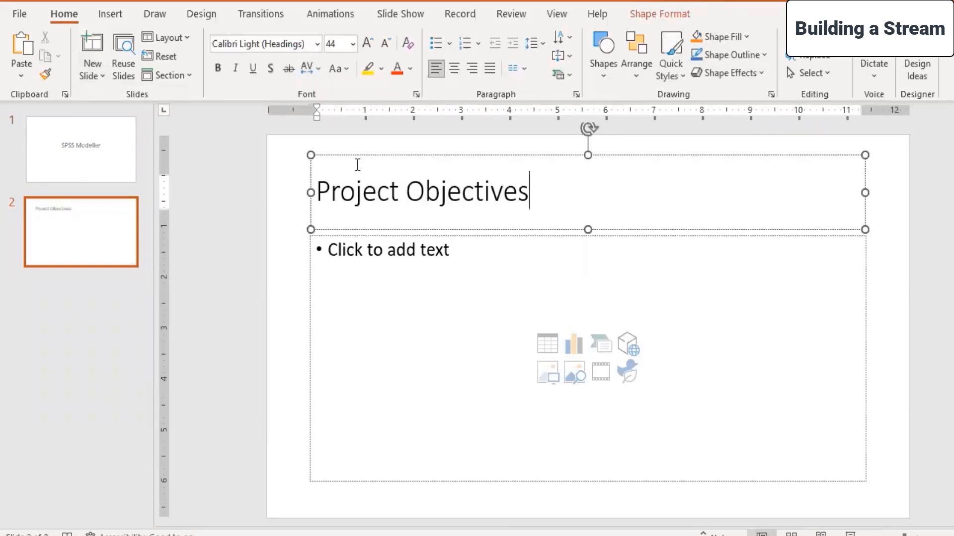
Move the title placeholder up and shorten it, and enlarge the content placeholder to fill most of the slide beneath it.
{"action": "left_click_drag", "start_coordinate": [366, 155], "coordinate": [367, 143]}
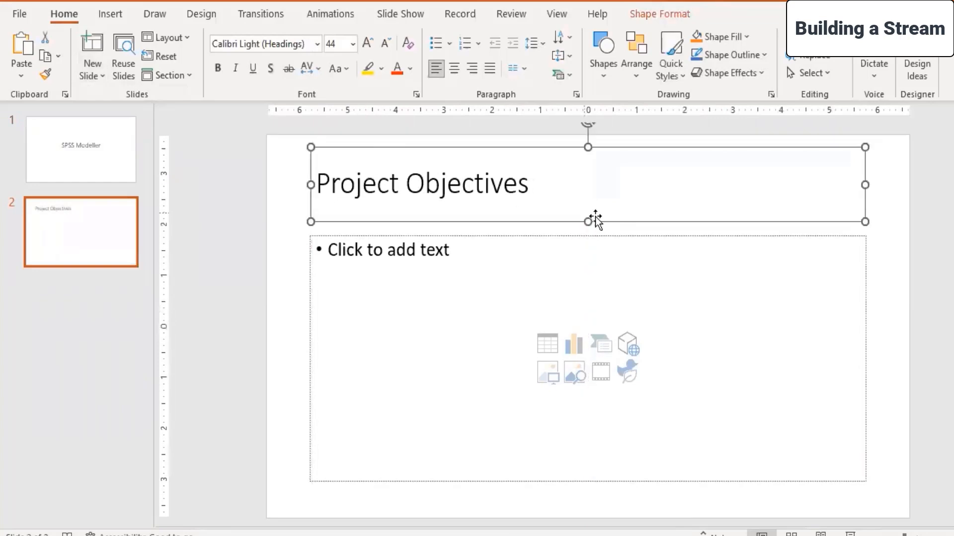
{"action": "left_click_drag", "start_coordinate": [587, 219], "coordinate": [586, 198]}
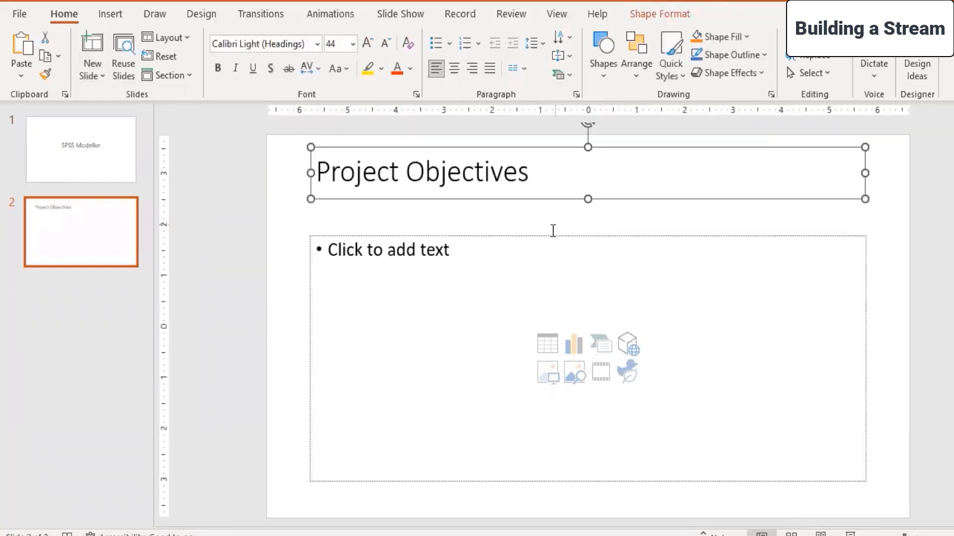
{"action": "left_click", "coordinate": [554, 235]}
{"action": "left_click_drag", "start_coordinate": [310, 233], "coordinate": [278, 194]}
{"action": "left_click_drag", "start_coordinate": [865, 478], "coordinate": [898, 502]}
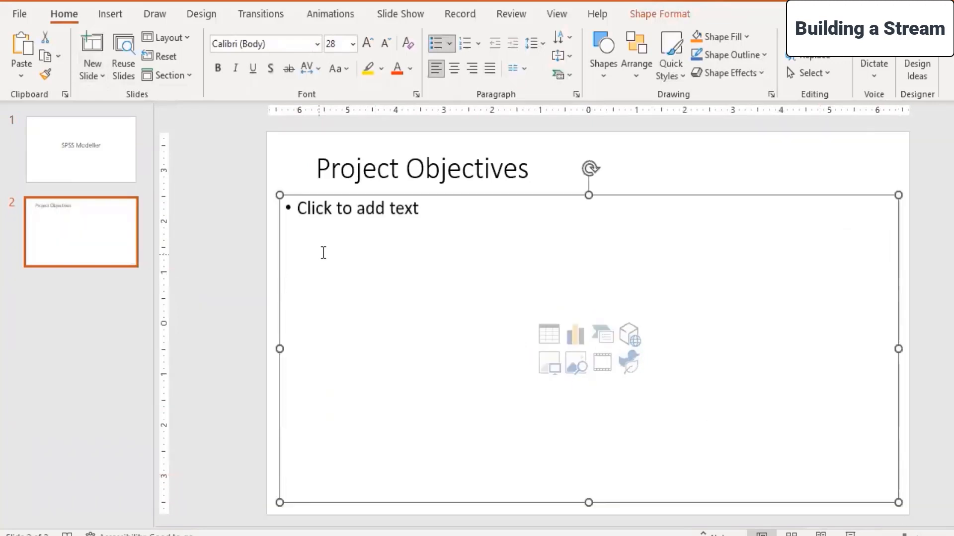
Enter the bullet "Objectives" in the content placeholder and start an indented sub-bullet beneath it.
{"action": "left_click", "coordinate": [320, 214]}
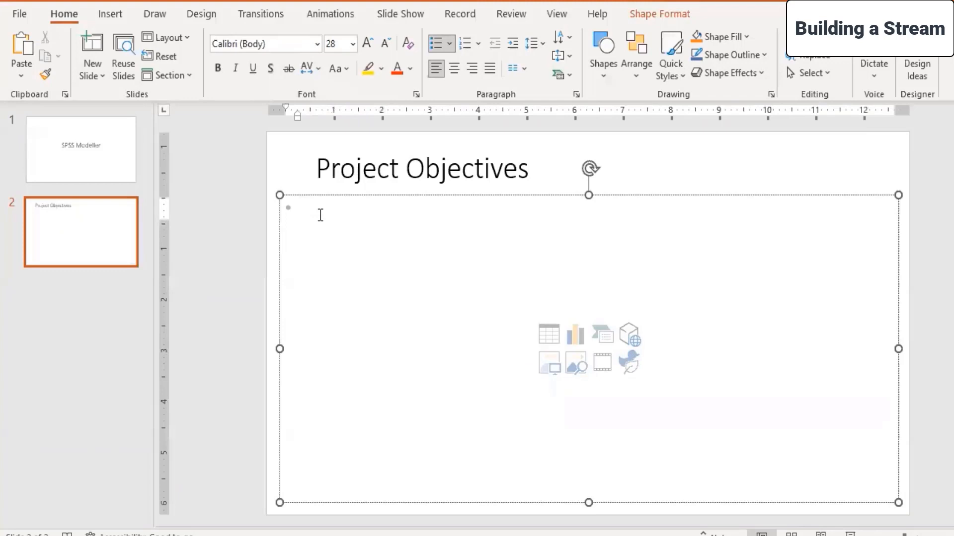
{"action": "type", "text": "Objecti"}
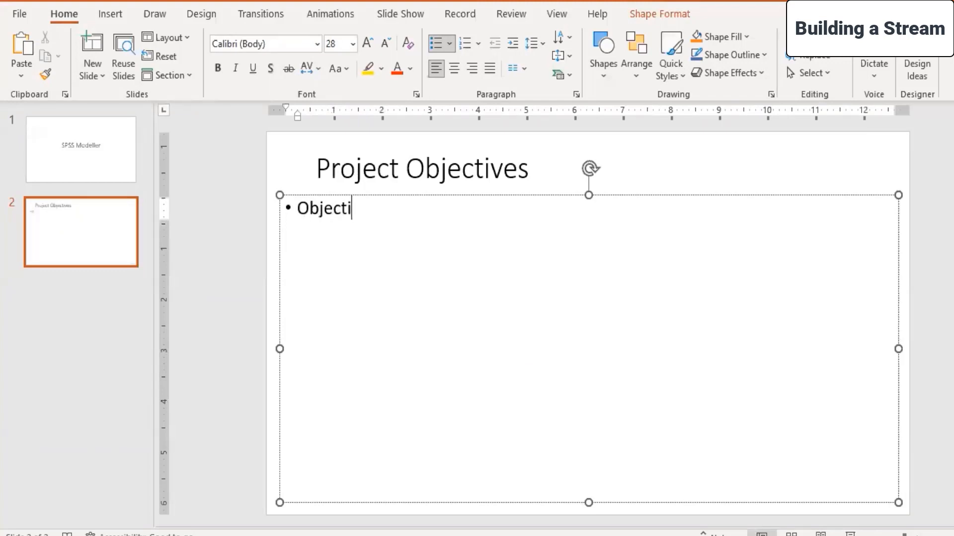
{"action": "type", "text": "ves"}
{"action": "key", "text": "Return"}
{"action": "key", "text": "Tab"}
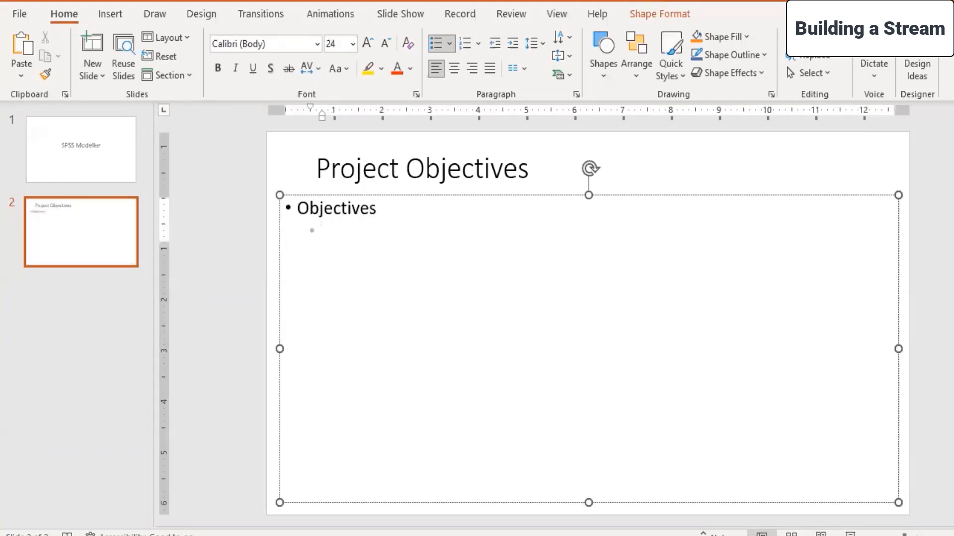
Switch back to SPSS Modeler and view the data of the financials.xlsx node.
{"action": "mouse_move", "coordinate": [385, 502]}
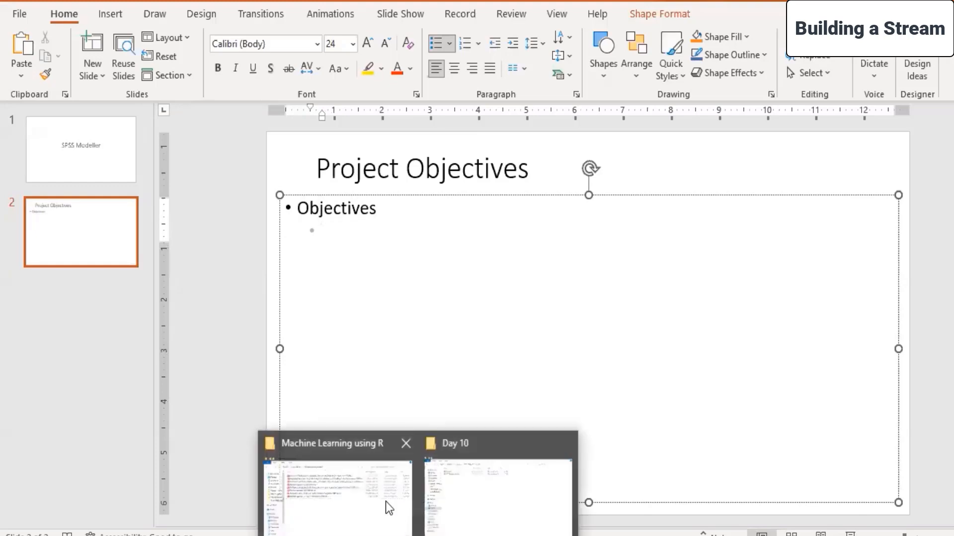
{"action": "left_click", "coordinate": [490, 492]}
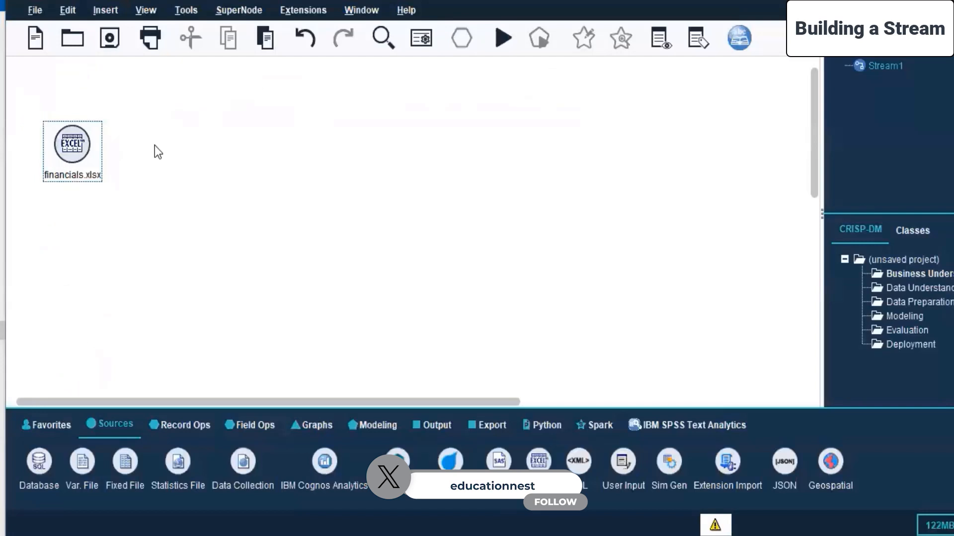
{"action": "right_click", "coordinate": [73, 145]}
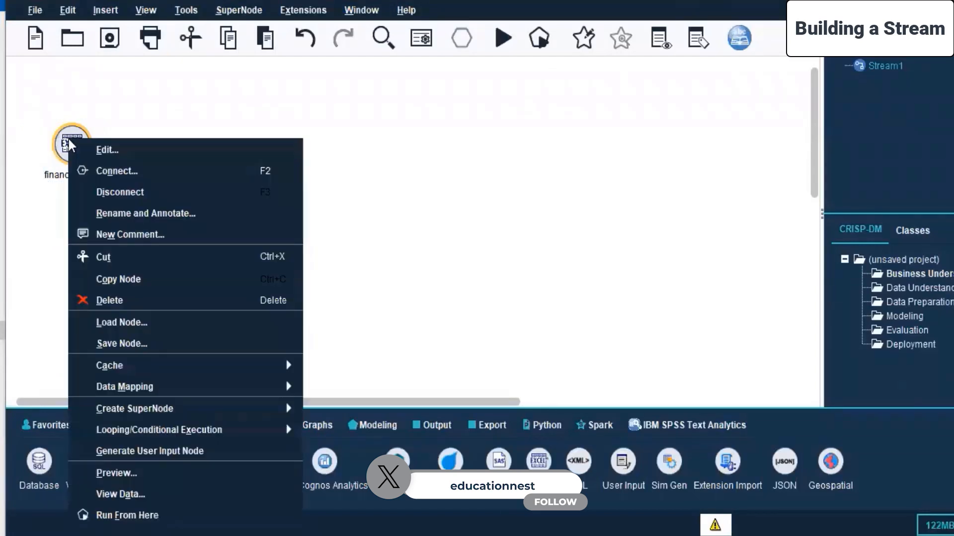
{"action": "left_click", "coordinate": [214, 497]}
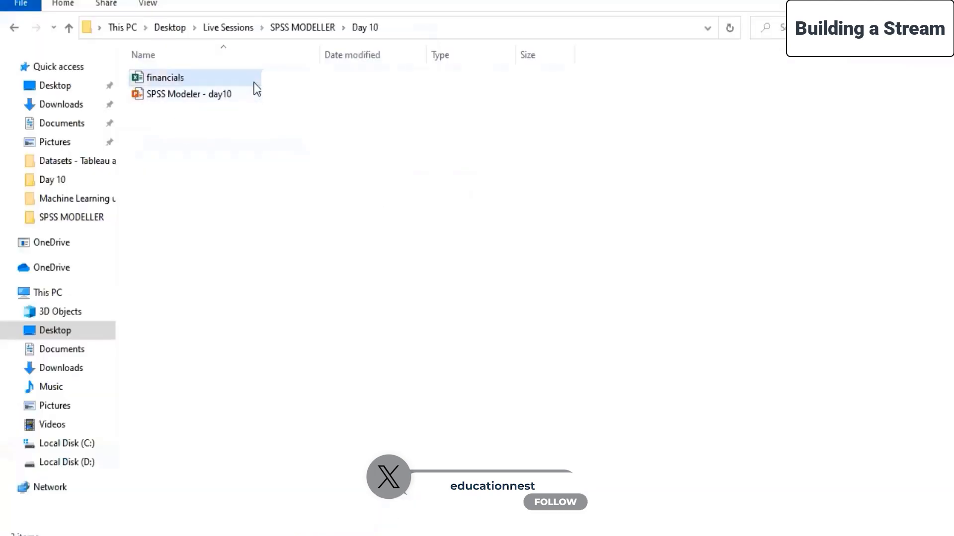
Open the financials workbook in Excel and look through its rows and all columns from Symbol to Price/Book.
{"action": "double_click", "coordinate": [254, 82]}
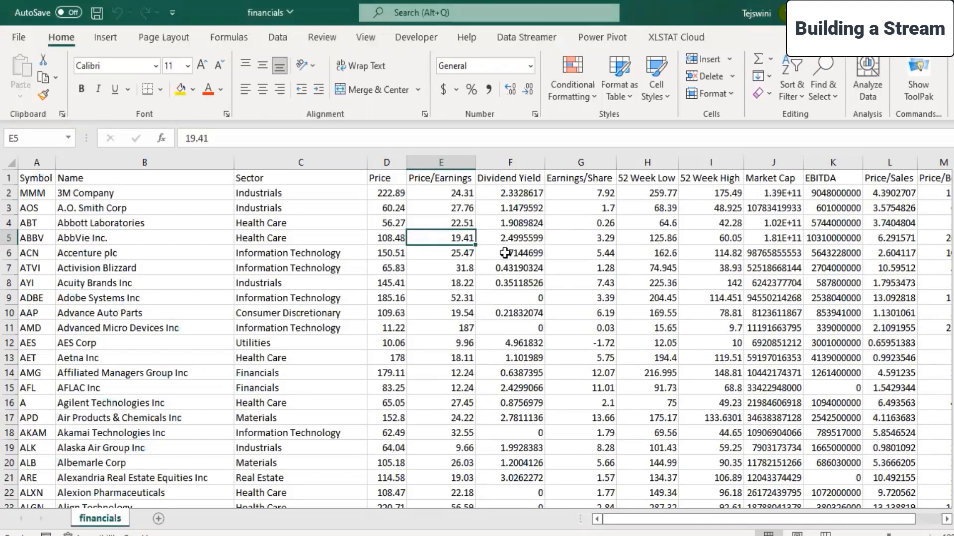
{"action": "mouse_move", "coordinate": [949, 175]}
{"action": "left_mouse_down"}
{"action": "mouse_move", "coordinate": [947, 526]}
{"action": "mouse_move", "coordinate": [949, 180]}
{"action": "left_mouse_up"}
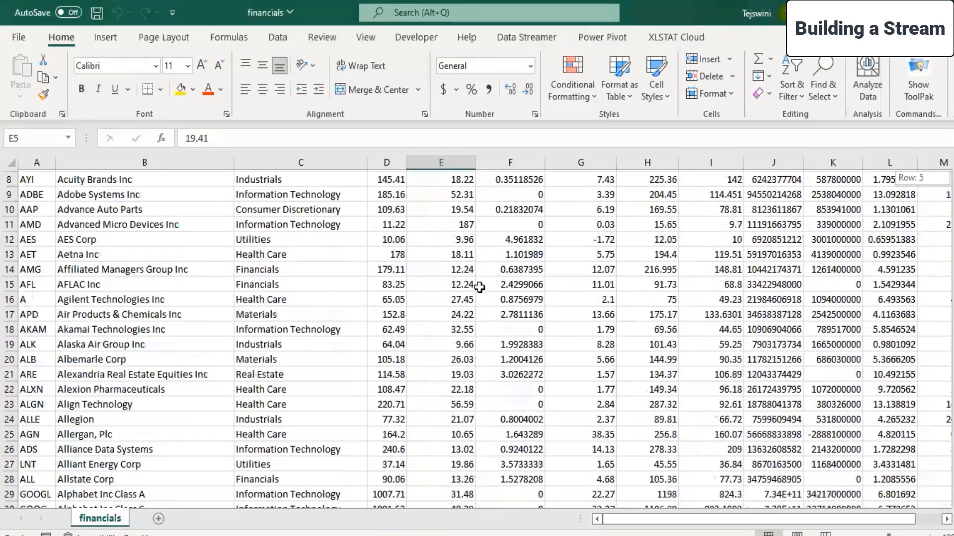
{"action": "scroll", "coordinate": [479, 288], "scroll_direction": "up", "scroll_amount": 3}
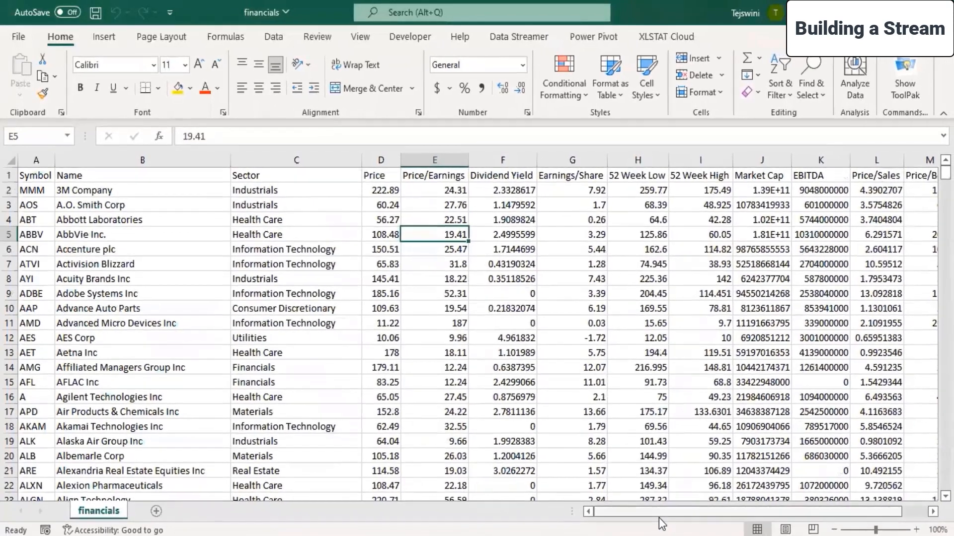
{"action": "left_click_drag", "start_coordinate": [659, 518], "coordinate": [808, 512]}
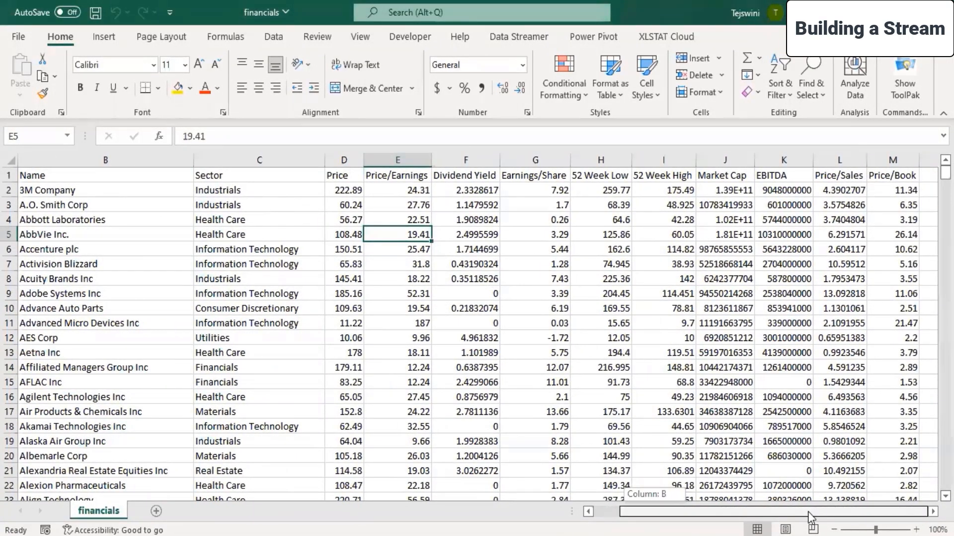
{"action": "left_click_drag", "start_coordinate": [808, 512], "coordinate": [661, 508]}
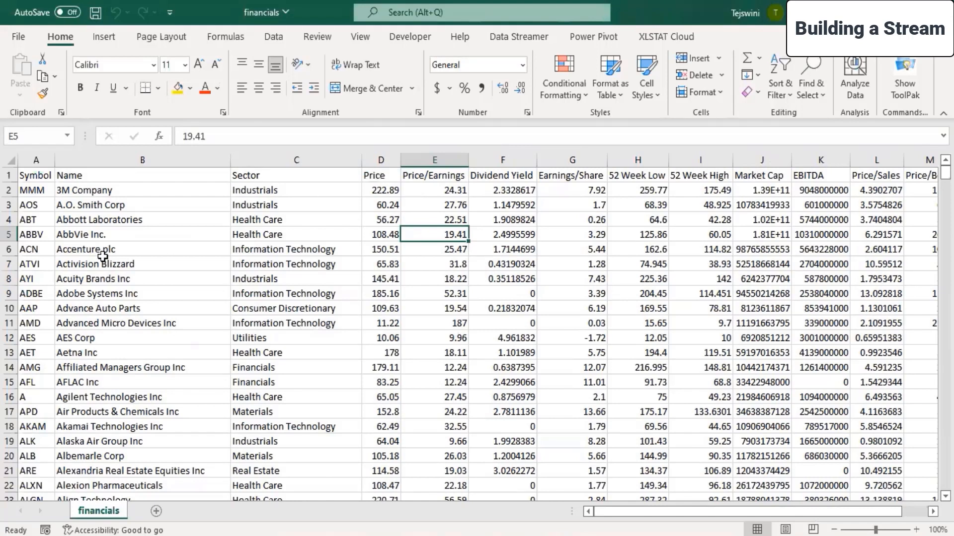
Highlight the Symbol, Name and Sector columns from the header row downward to examine their records.
{"action": "left_click_drag", "start_coordinate": [51, 178], "coordinate": [304, 380]}
{"action": "key", "text": "shift+Down"}
{"action": "key", "text": "shift+Down"}
{"action": "key", "text": "shift+Down"}
{"action": "key", "text": "shift+Down"}
{"action": "key", "text": "shift+Down"}
{"action": "key", "text": "shift+Down"}
{"action": "key", "text": "shift+Down"}
{"action": "key", "text": "shift+Down"}
{"action": "key", "text": "shift+Down"}
{"action": "key", "text": "shift+Down"}
{"action": "key", "text": "shift+Down"}
{"action": "key", "text": "shift+Down"}
{"action": "key", "text": "shift+Down"}
{"action": "key", "text": "shift+Down"}
{"action": "key", "text": "shift+Down"}
{"action": "key", "text": "shift+Down"}
{"action": "key", "text": "shift+Down"}
{"action": "key", "text": "shift+Down"}
{"action": "key", "text": "shift+Down"}
{"action": "key", "text": "shift+Down"}
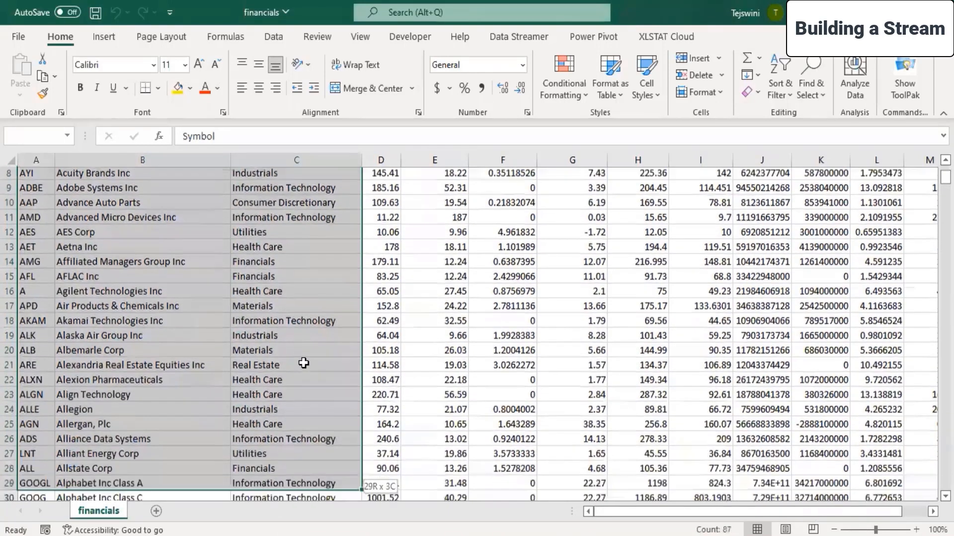
{"action": "scroll", "coordinate": [310, 316], "scroll_direction": "up", "scroll_amount": 10}
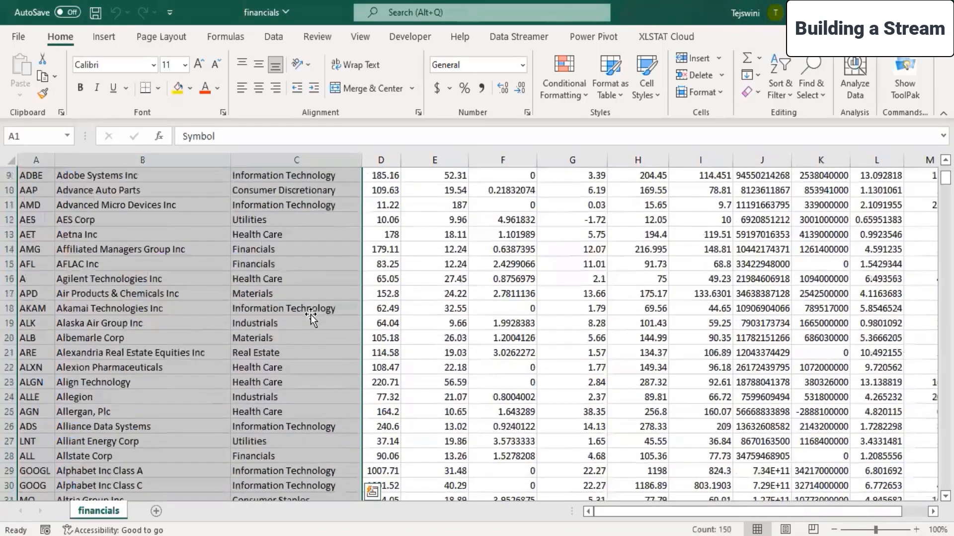
Highlight each column from Price to Price/Book in turn to examine the financial indicators of the companies.
{"action": "left_click", "coordinate": [310, 320]}
{"action": "left_click", "coordinate": [381, 160]}
{"action": "left_click", "coordinate": [417, 158]}
{"action": "left_click", "coordinate": [503, 160]}
{"action": "left_click", "coordinate": [572, 159]}
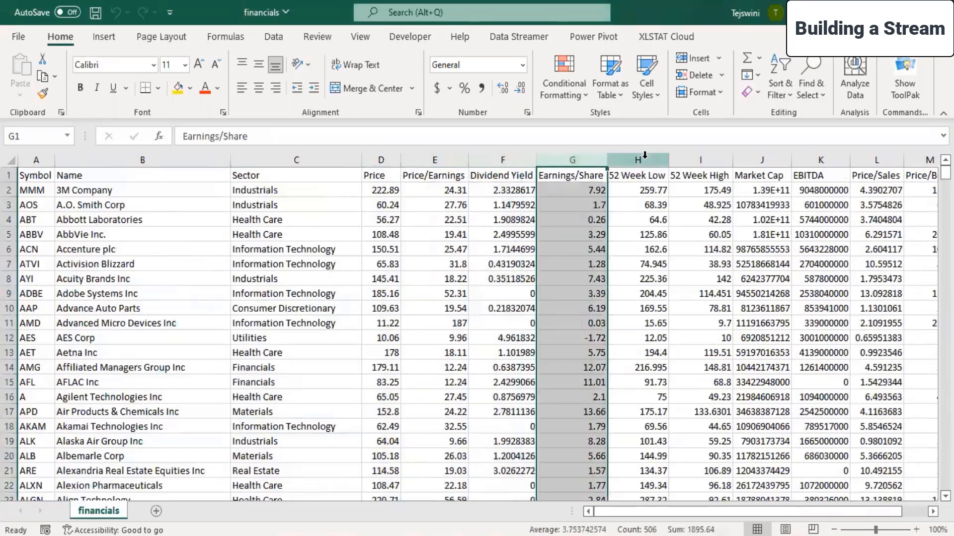
{"action": "left_click", "coordinate": [640, 160]}
{"action": "left_click", "coordinate": [708, 159]}
{"action": "left_click", "coordinate": [760, 157]}
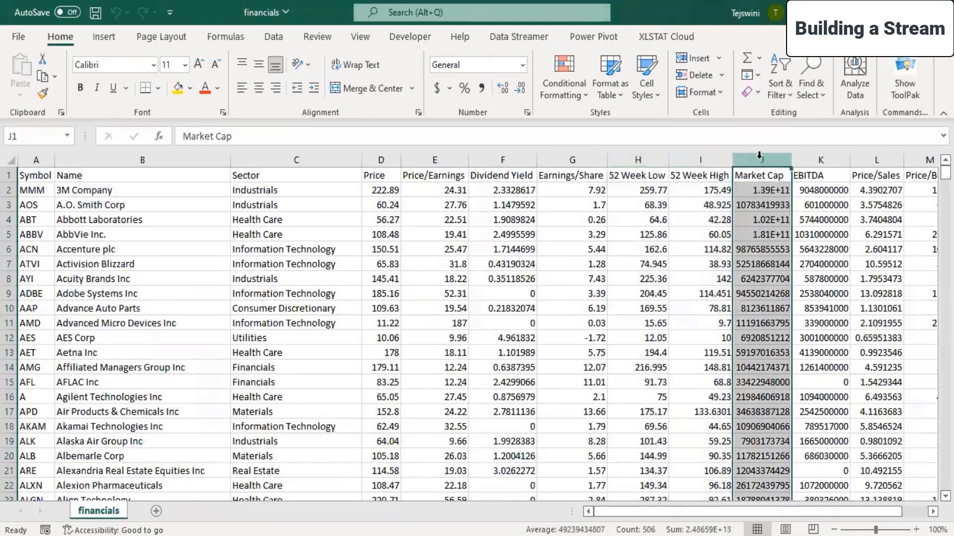
{"action": "left_click", "coordinate": [821, 158]}
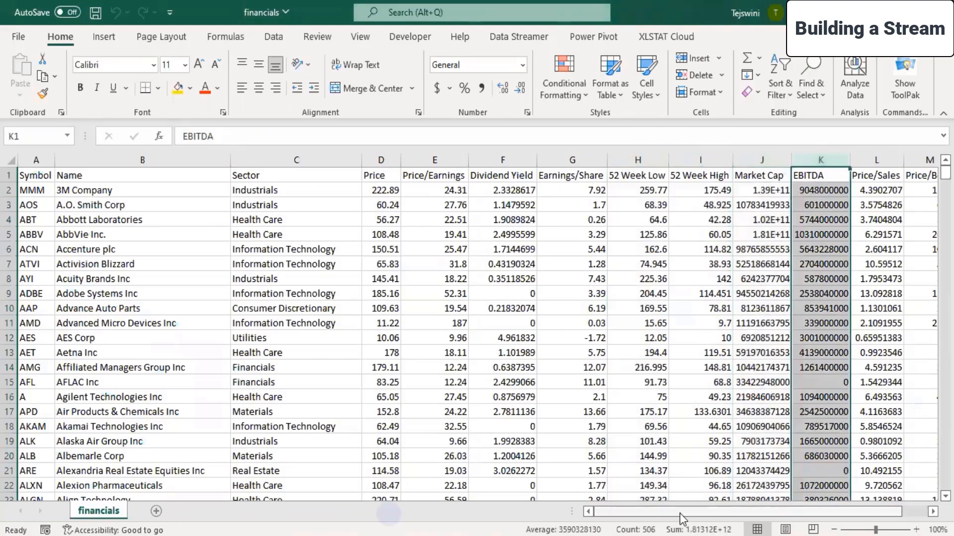
{"action": "left_click_drag", "start_coordinate": [765, 511], "coordinate": [790, 506]}
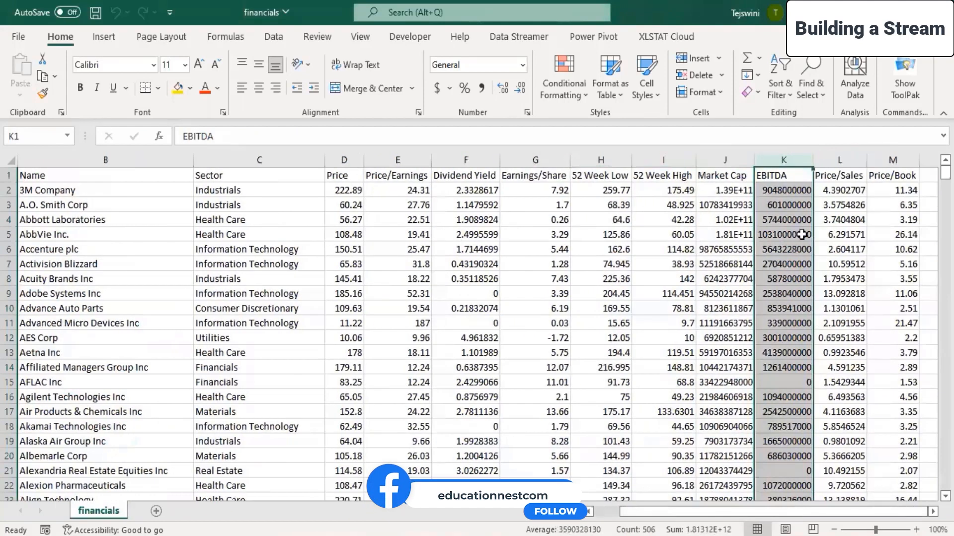
{"action": "left_click", "coordinate": [837, 158]}
{"action": "left_click", "coordinate": [893, 160]}
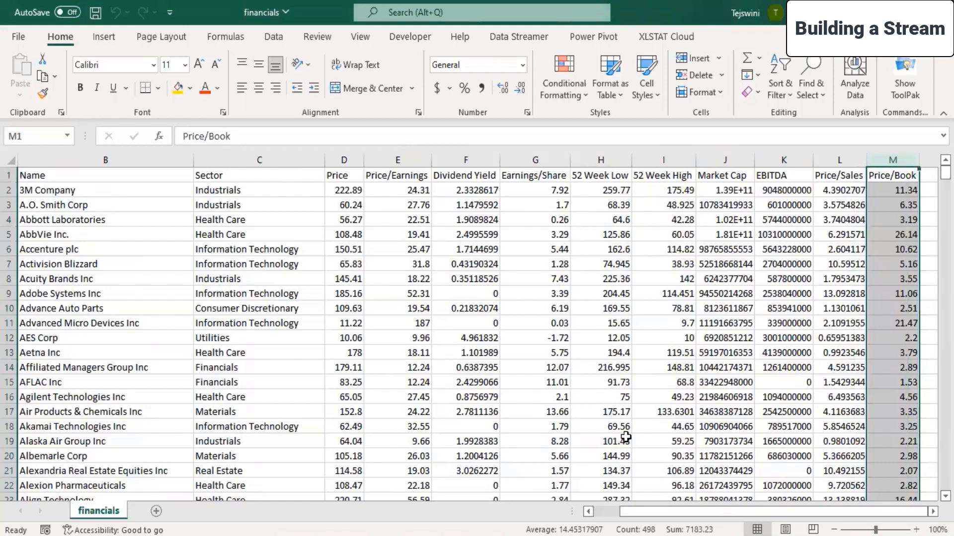
{"action": "left_click", "coordinate": [454, 294]}
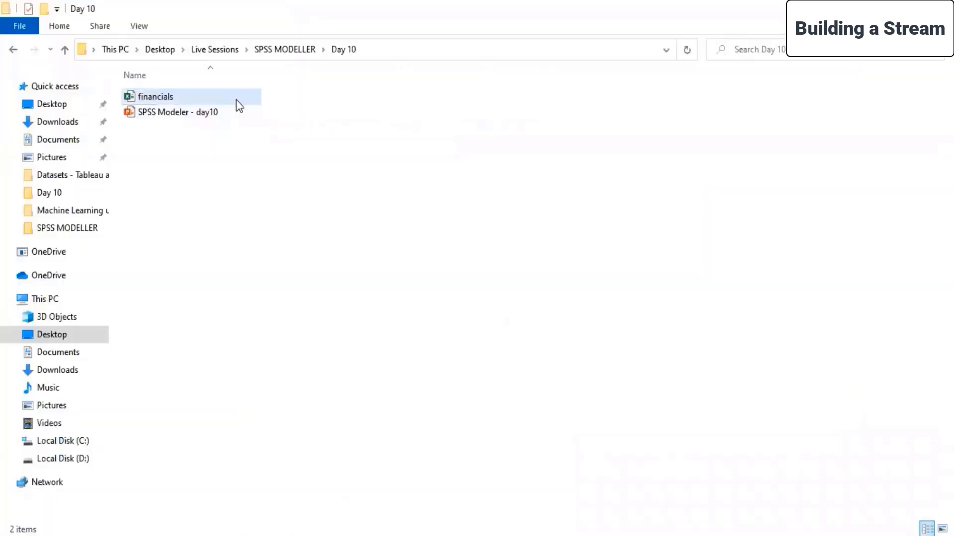
Switch to the PowerPoint presentation and begin the sub-bullet under Objectives with "Study the impact of".
{"action": "double_click", "coordinate": [237, 99]}
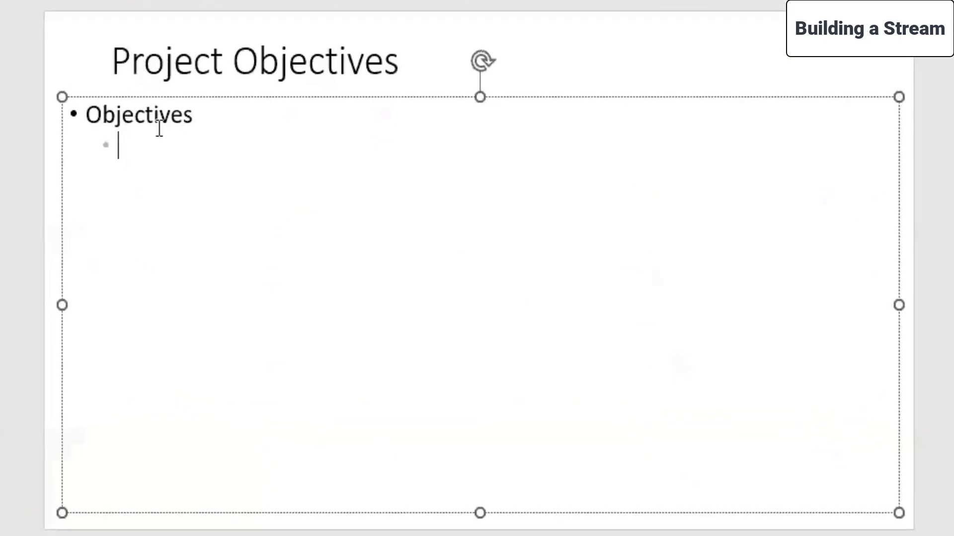
{"action": "type", "text": "Study the impact of"}
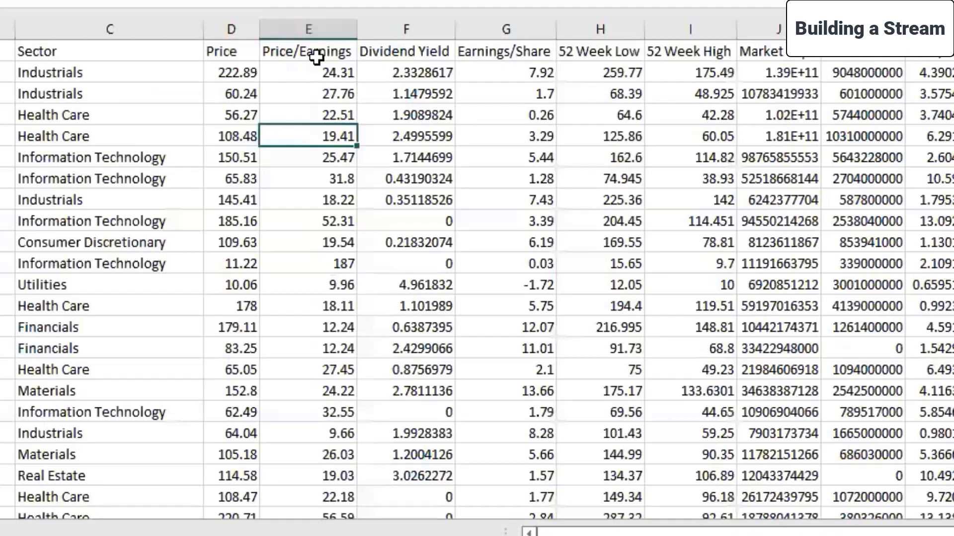
Switch back to the Excel workbook and examine the Price/Earnings, Price/Sales and Price/Book headers and the Price values.
{"action": "left_click", "coordinate": [315, 58]}
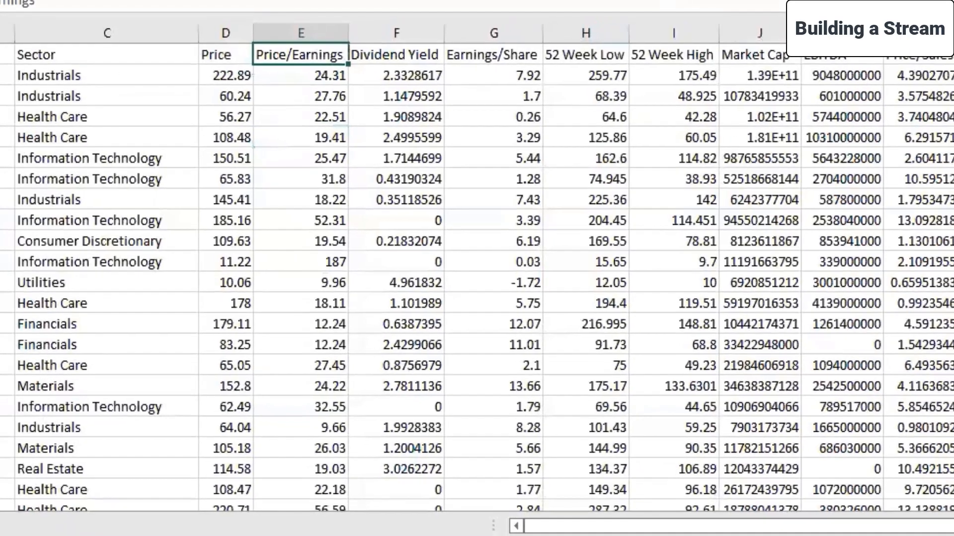
{"action": "left_click", "coordinate": [919, 57]}
{"action": "left_click", "coordinate": [286, 58]}
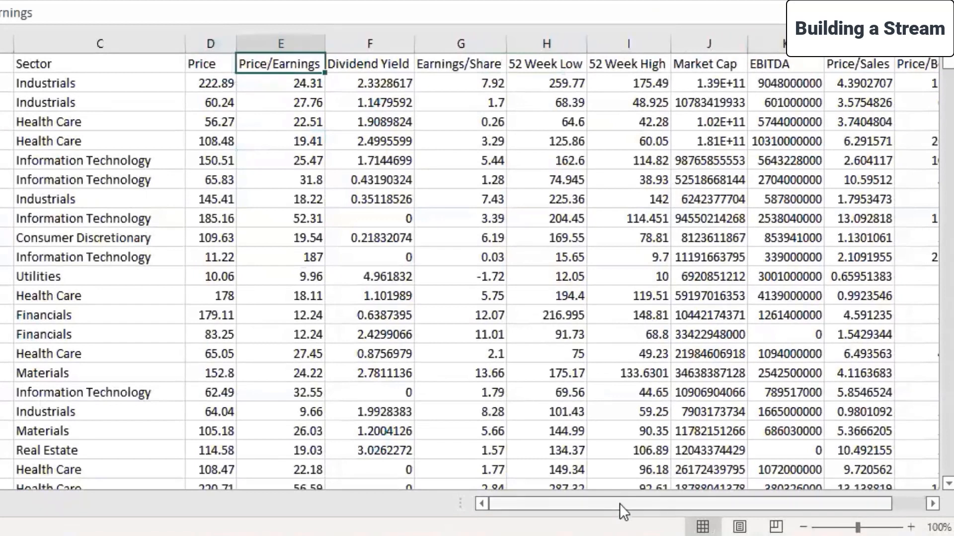
{"action": "left_click_drag", "start_coordinate": [619, 503], "coordinate": [717, 517]}
{"action": "left_click", "coordinate": [815, 64]}
{"action": "left_click", "coordinate": [894, 65]}
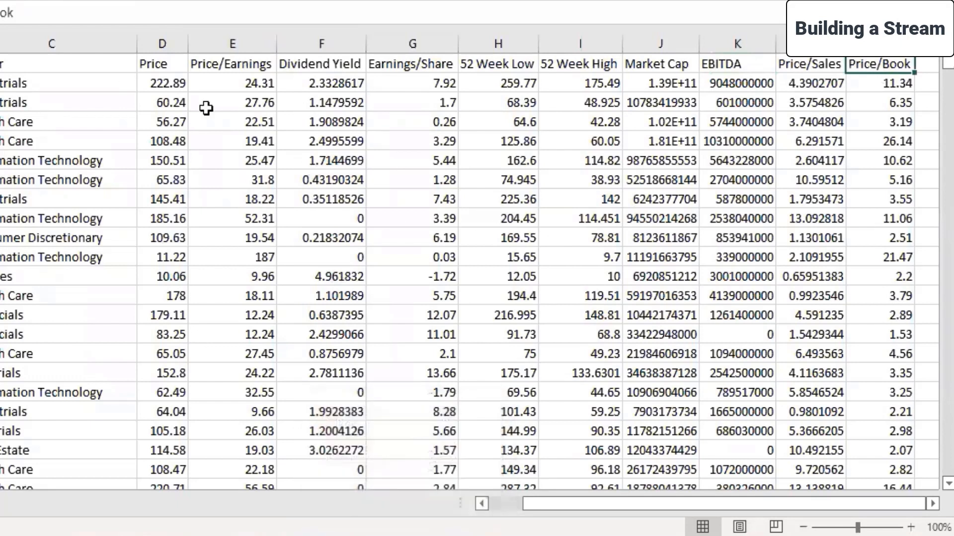
{"action": "left_click", "coordinate": [168, 58]}
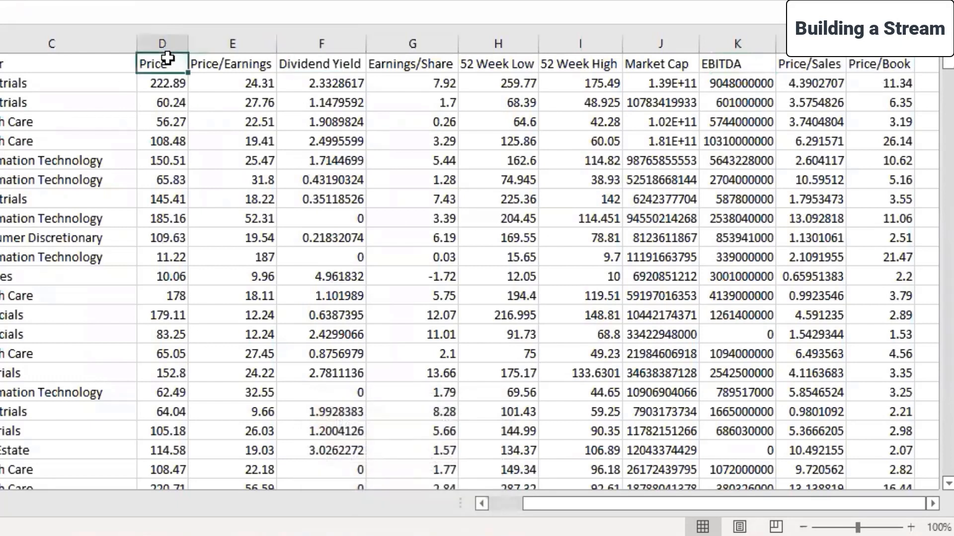
{"action": "left_click_drag", "start_coordinate": [154, 82], "coordinate": [135, 296]}
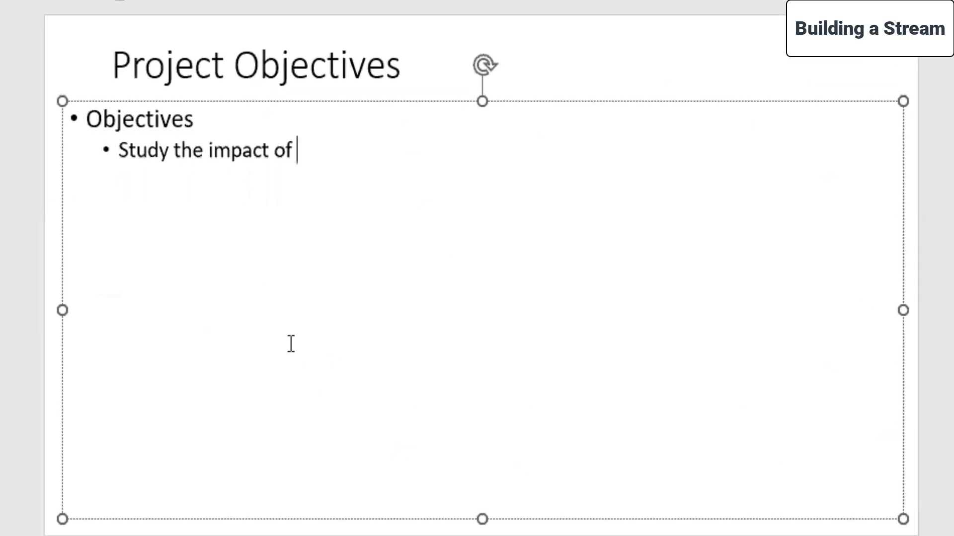
In PowerPoint, complete the first sub-bullet with "price ratios (price/earnings, price/book, price/sales) on the stock price".
{"action": "type", "text": "price ra"}
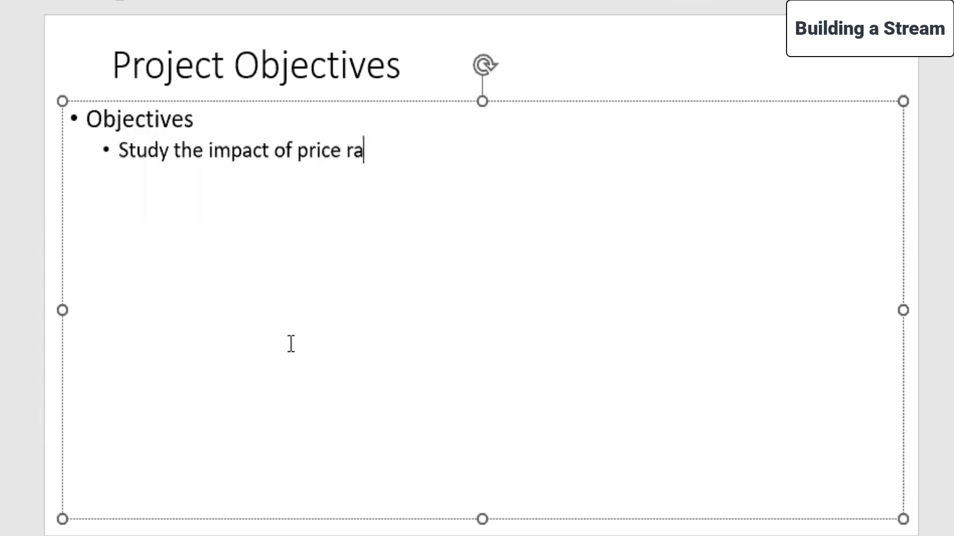
{"action": "type", "text": "tios (price/"}
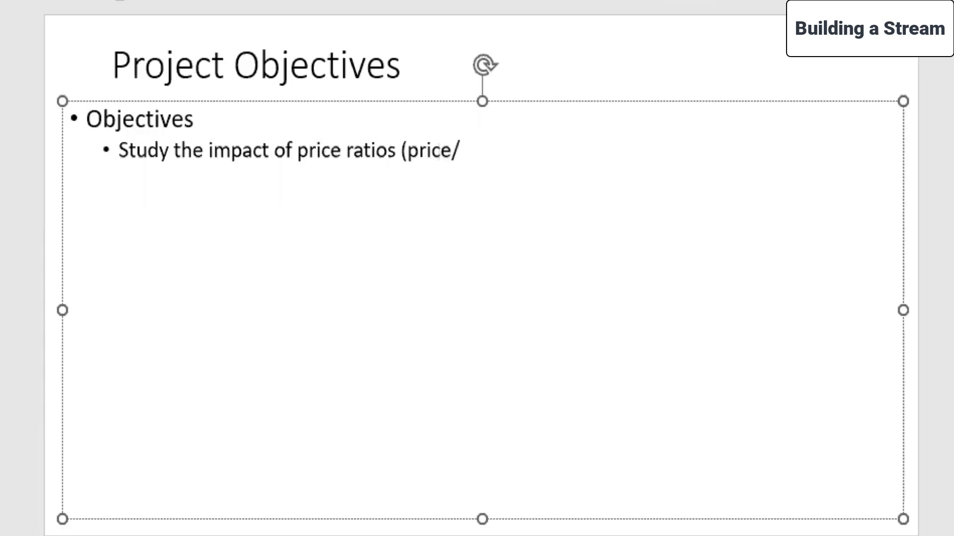
{"action": "type", "text": "earnings, price/book,"}
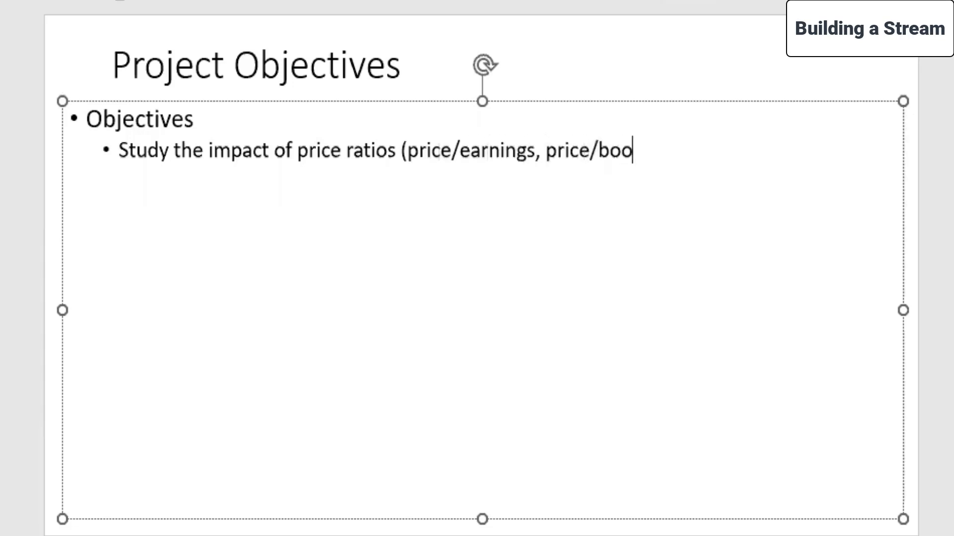
{"action": "type", "text": " price/s"}
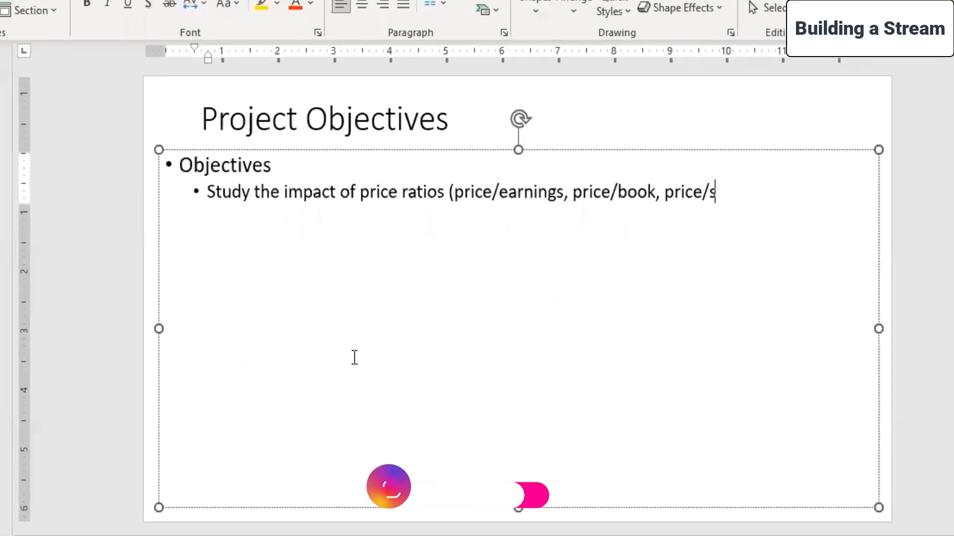
{"action": "type", "text": "ales) on the the st"}
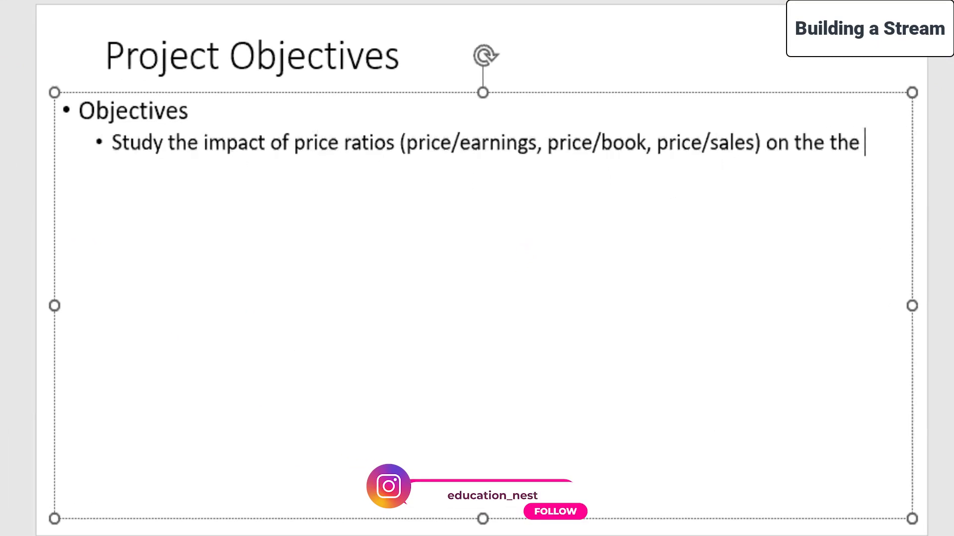
{"action": "key", "text": "BackSpace"}
{"action": "key", "text": "BackSpace"}
{"action": "key", "text": "BackSpace"}
{"action": "key", "text": "BackSpace"}
{"action": "key", "text": "BackSpace"}
{"action": "type", "text": "stock pric"}
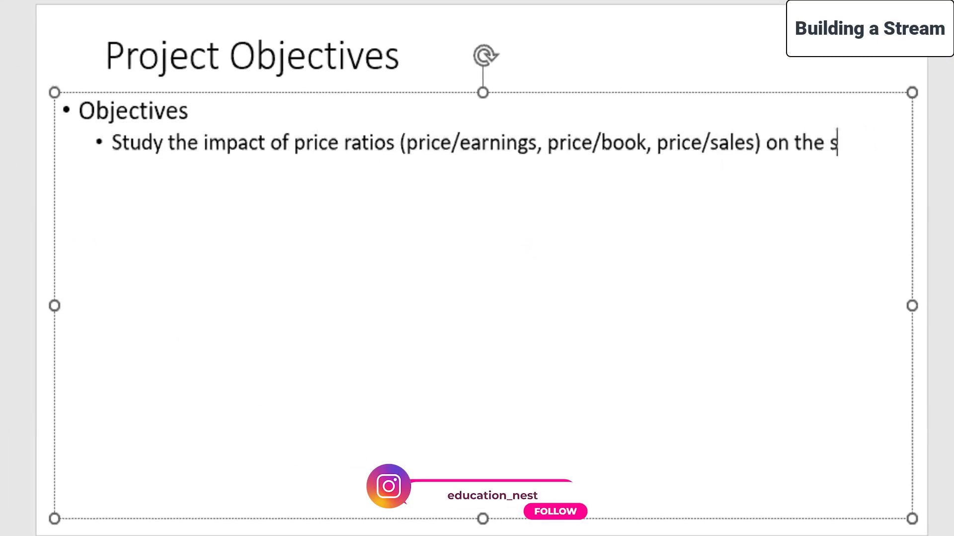
{"action": "type", "text": "e"}
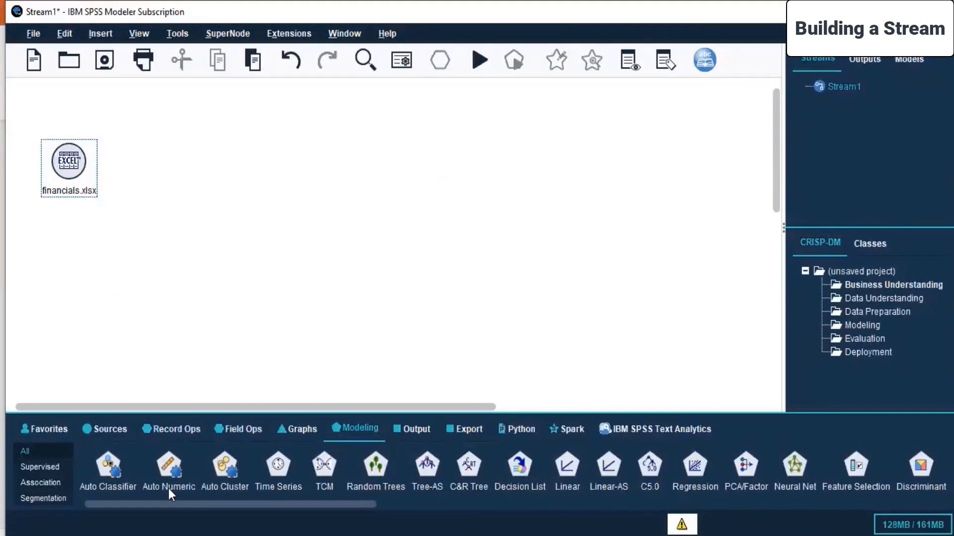
Check the modeling nodes in SPSS Modeler and add a second sub-bullet in PowerPoint starting with "Generating neural network on".
{"action": "mouse_move", "coordinate": [210, 503]}
{"action": "left_mouse_down"}
{"action": "mouse_move", "coordinate": [296, 518]}
{"action": "mouse_move", "coordinate": [330, 501]}
{"action": "mouse_move", "coordinate": [206, 504]}
{"action": "left_mouse_up"}
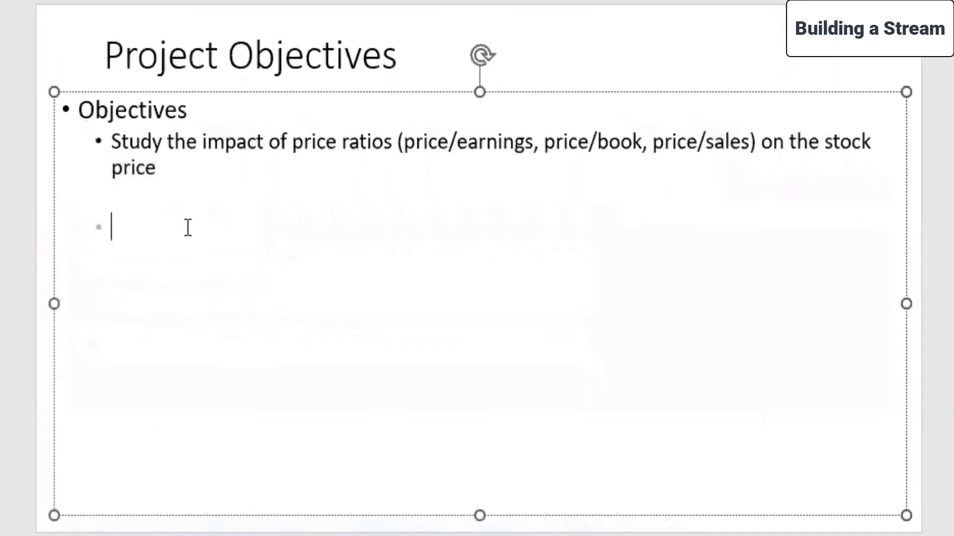
{"action": "type", "text": "Generating"}
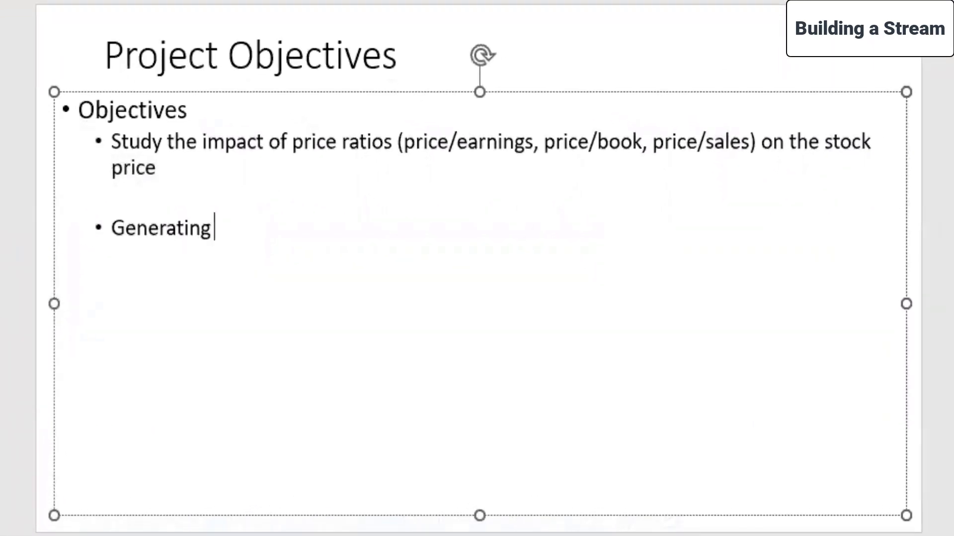
{"action": "type", "text": " neural ne"}
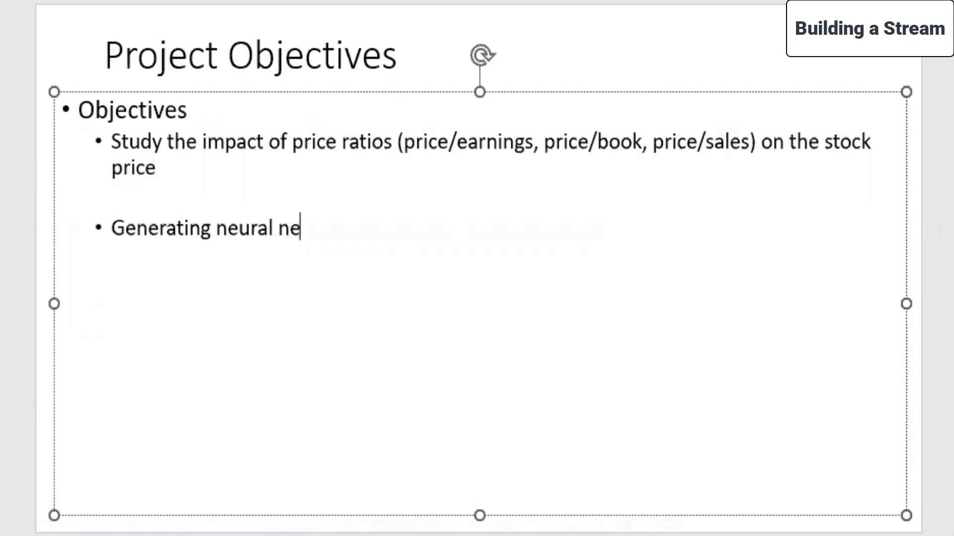
{"action": "type", "text": "twork on"}
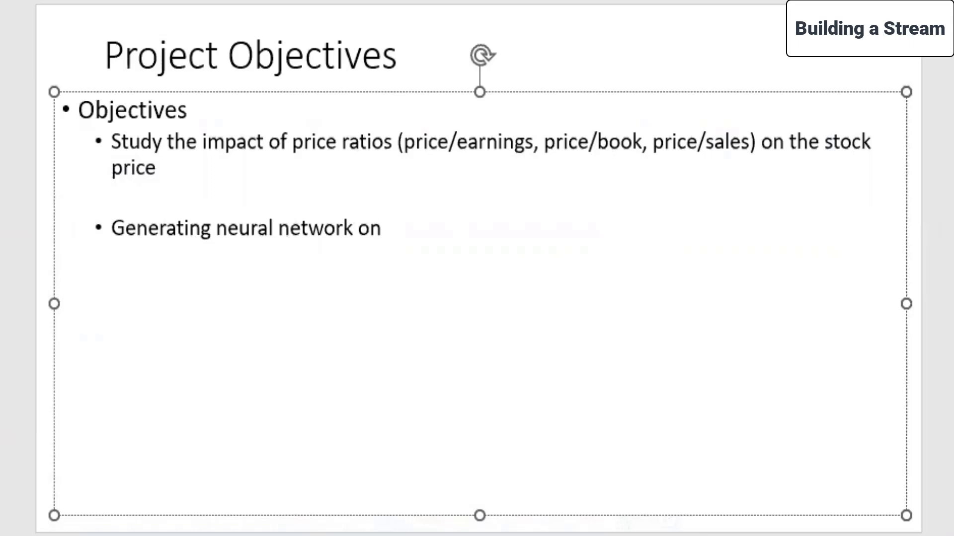
Switch to the Excel workbook and highlight the entire financials sheet to review the data set.
{"action": "left_click", "coordinate": [497, 479]}
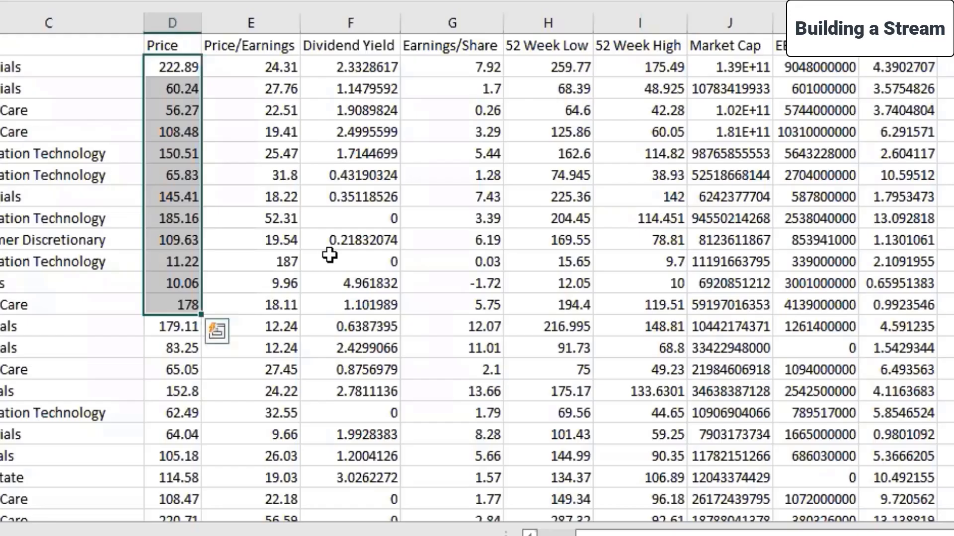
{"action": "left_click", "coordinate": [249, 174]}
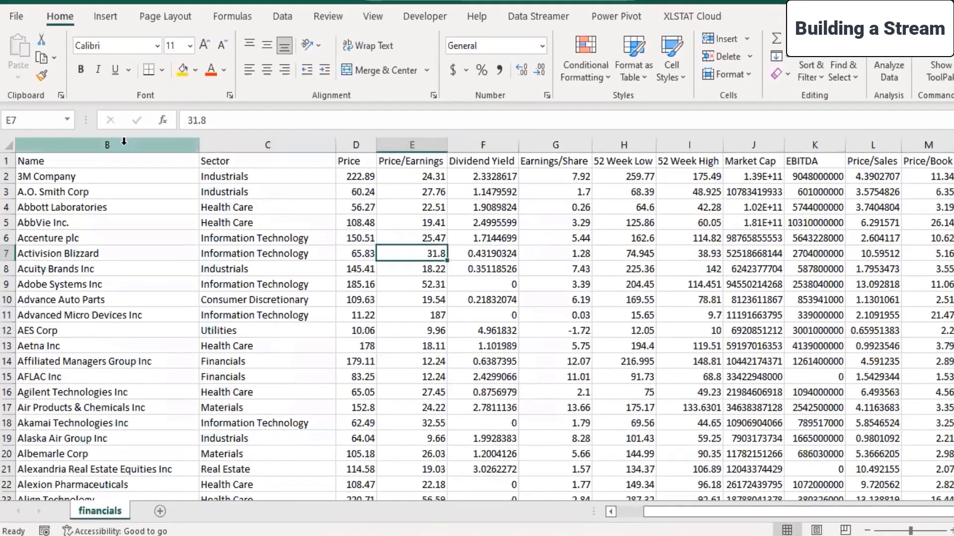
{"action": "left_click", "coordinate": [11, 145]}
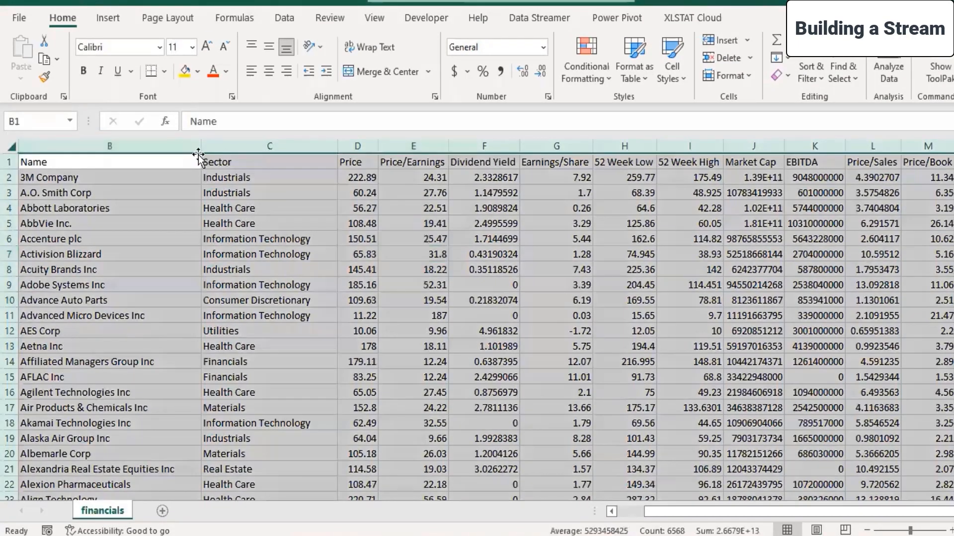
{"action": "left_click", "coordinate": [641, 226]}
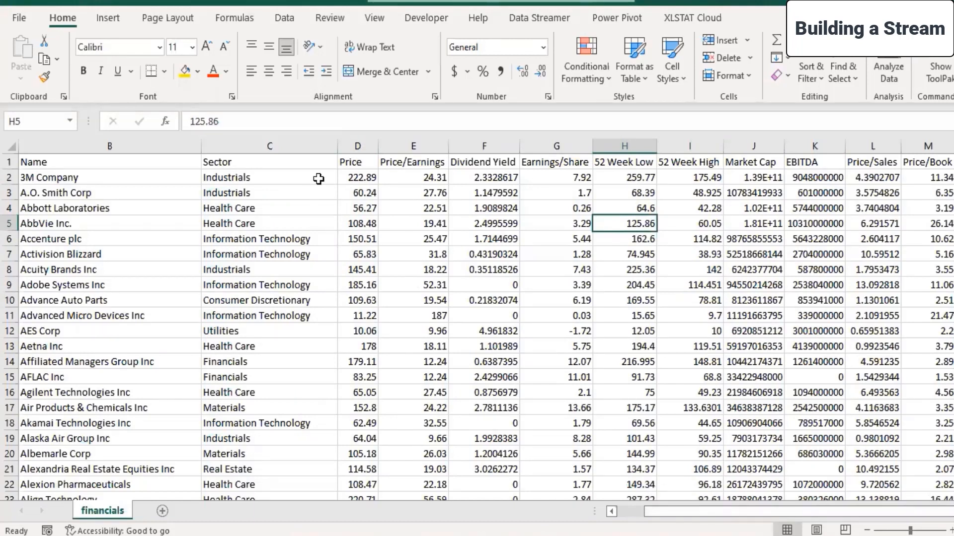
Add filters to the header row of the financials sheet and look through the Price column's filter values.
{"action": "left_click", "coordinate": [9, 162]}
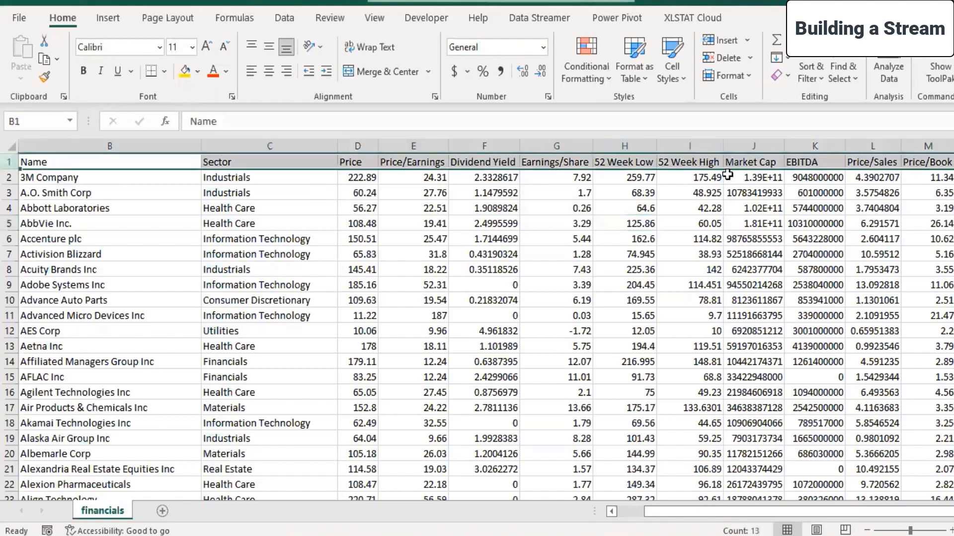
{"action": "left_click", "coordinate": [824, 76]}
{"action": "left_click", "coordinate": [824, 174]}
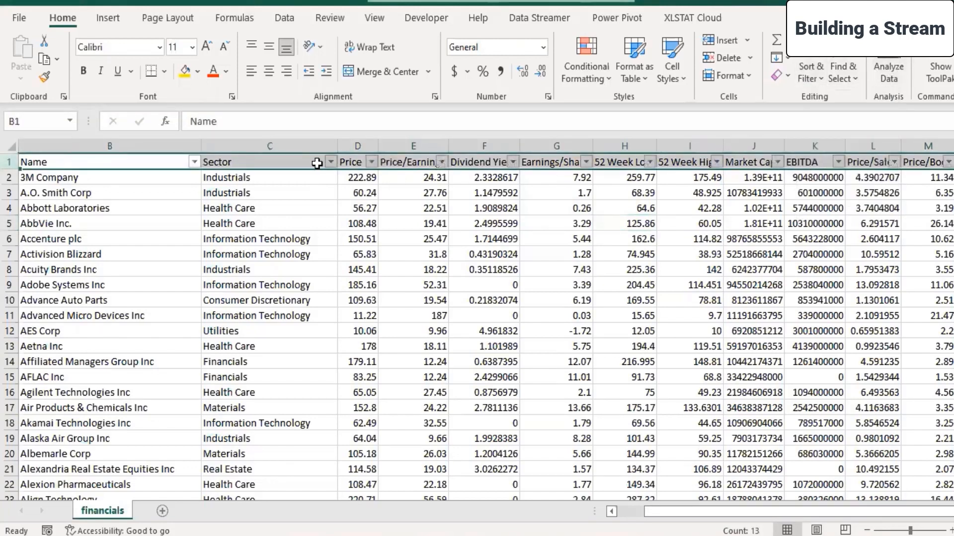
{"action": "left_click", "coordinate": [371, 162]}
{"action": "left_click_drag", "start_coordinate": [365, 356], "coordinate": [365, 423]}
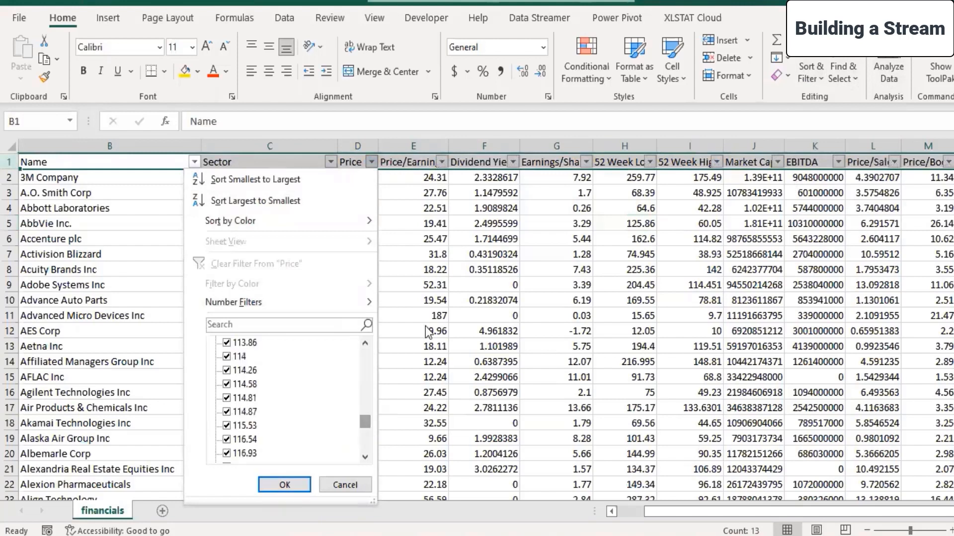
{"action": "left_click", "coordinate": [430, 315]}
{"action": "left_click", "coordinate": [411, 314]}
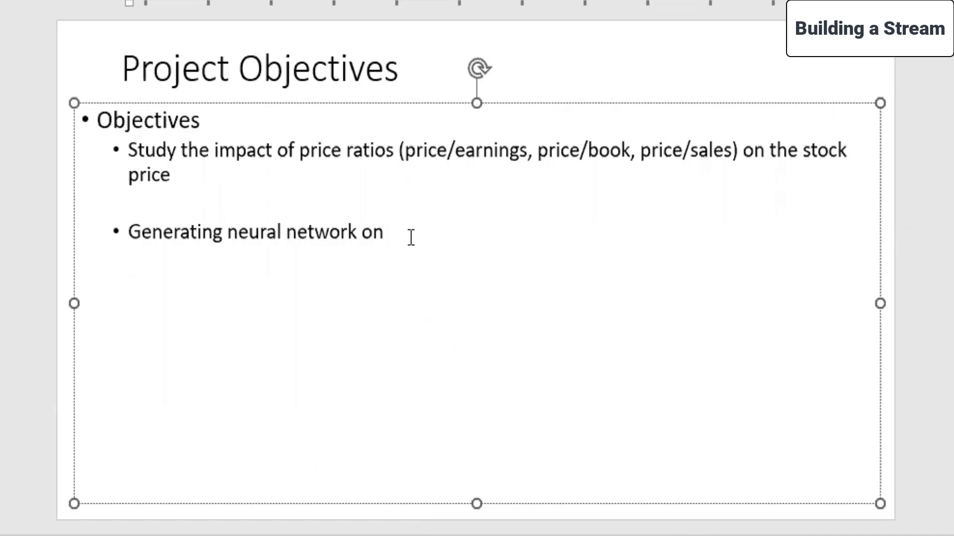
In PowerPoint, continue the second sub-bullet with "given financials".
{"action": "type", "text": "given finanic"}
{"action": "key", "text": "BackSpace"}
{"action": "type", "text": "ic"}
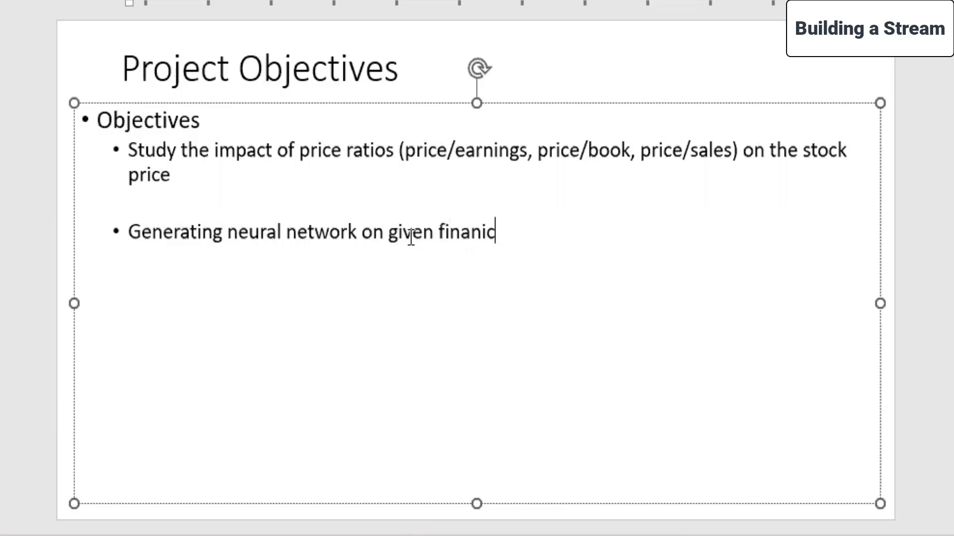
{"action": "type", "text": "ls"}
{"action": "key", "text": "BackSpace"}
{"action": "key", "text": "BackSpace"}
{"action": "key", "text": "BackSpace"}
{"action": "key", "text": "BackSpace"}
{"action": "type", "text": "cials"}
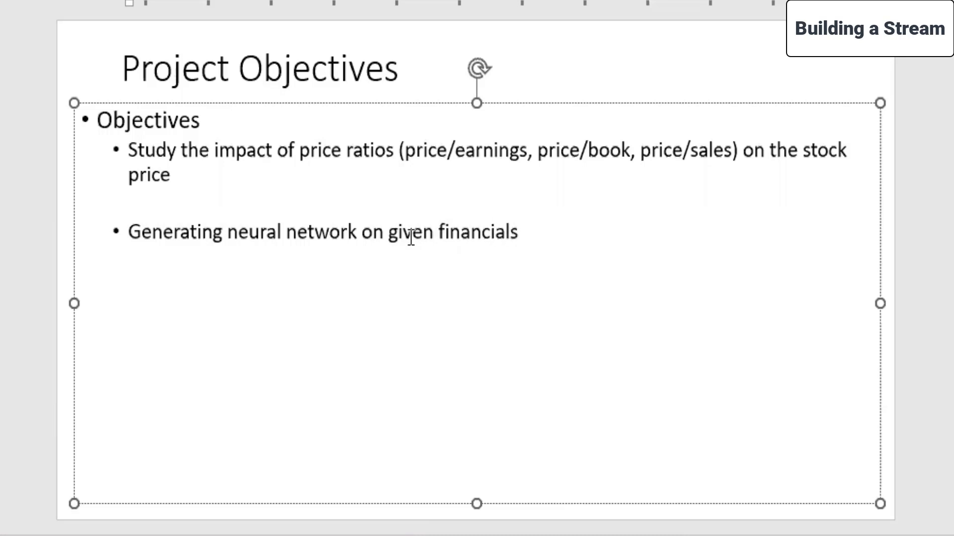
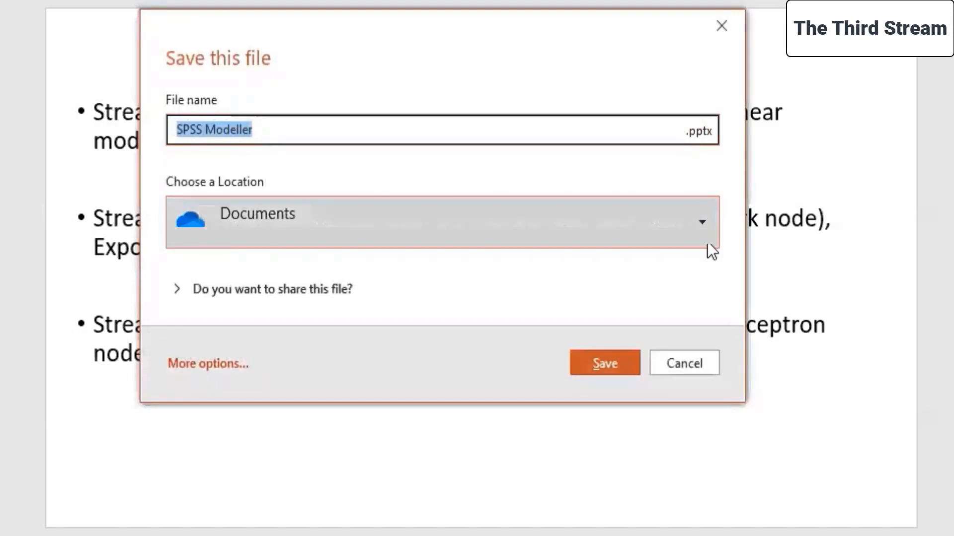
{"action": "left_click", "coordinate": [290, 129]}
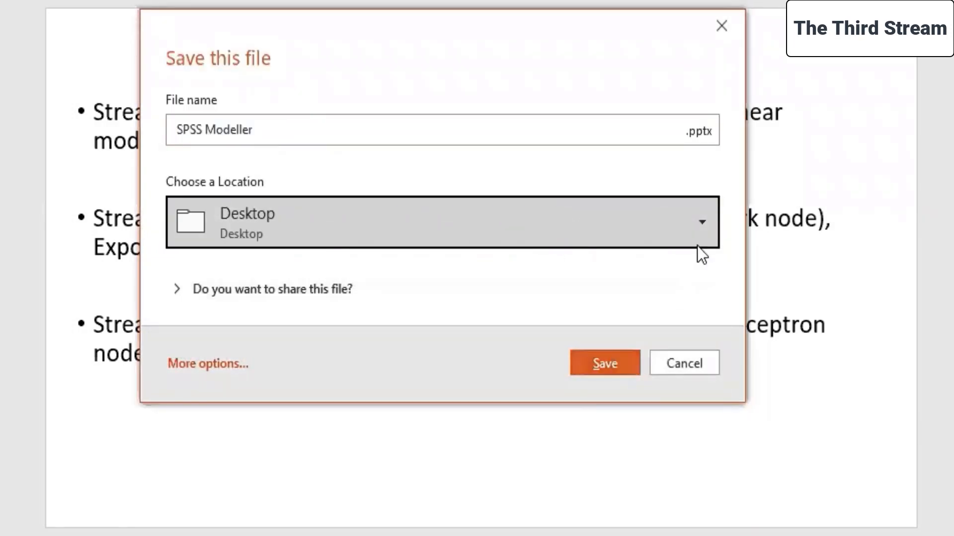
{"action": "left_click", "coordinate": [698, 233]}
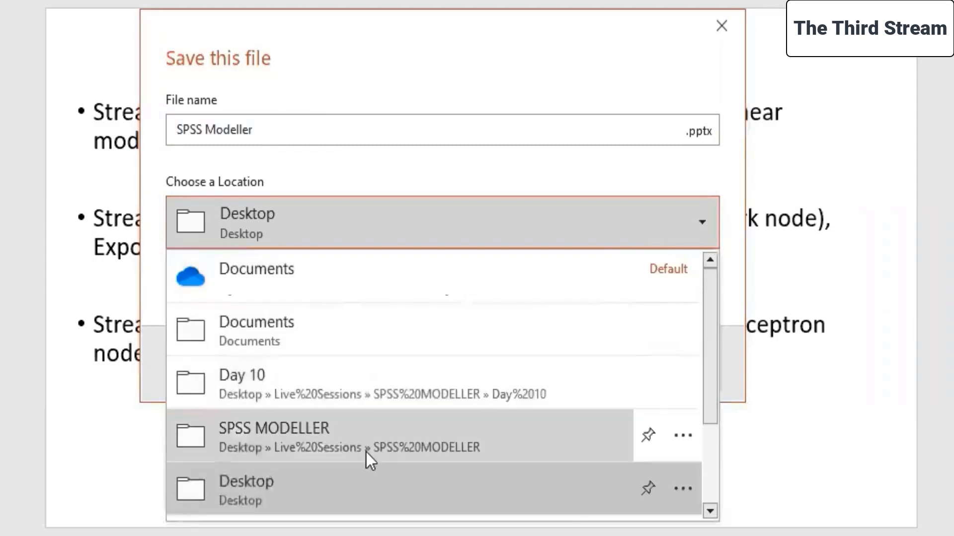
{"action": "left_click", "coordinate": [359, 82]}
{"action": "left_click", "coordinate": [208, 380]}
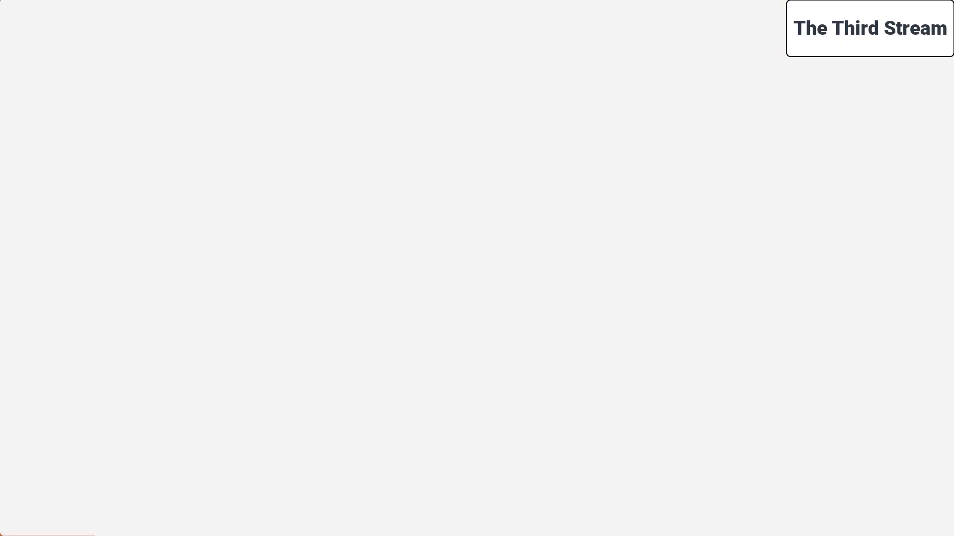
{"action": "left_click", "coordinate": [33, 79]}
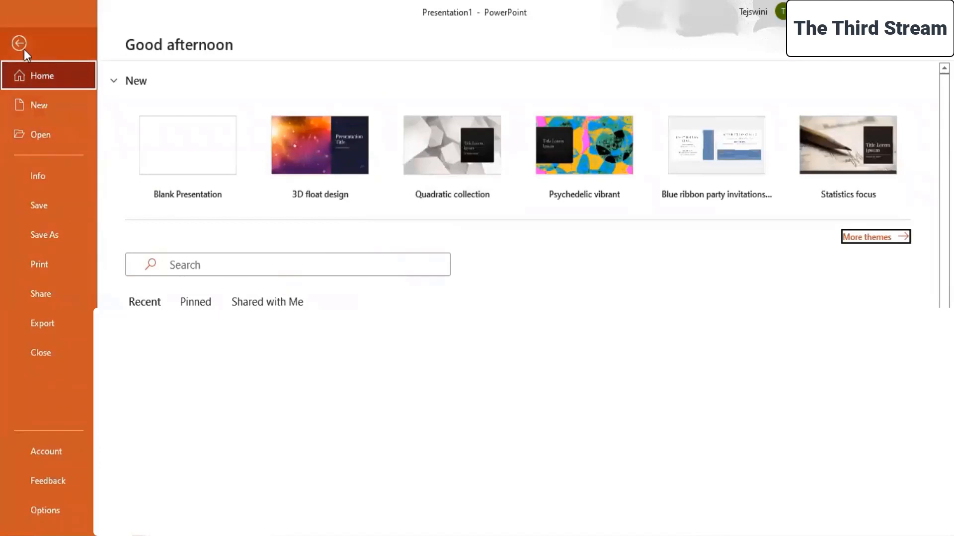
{"action": "left_click", "coordinate": [32, 135]}
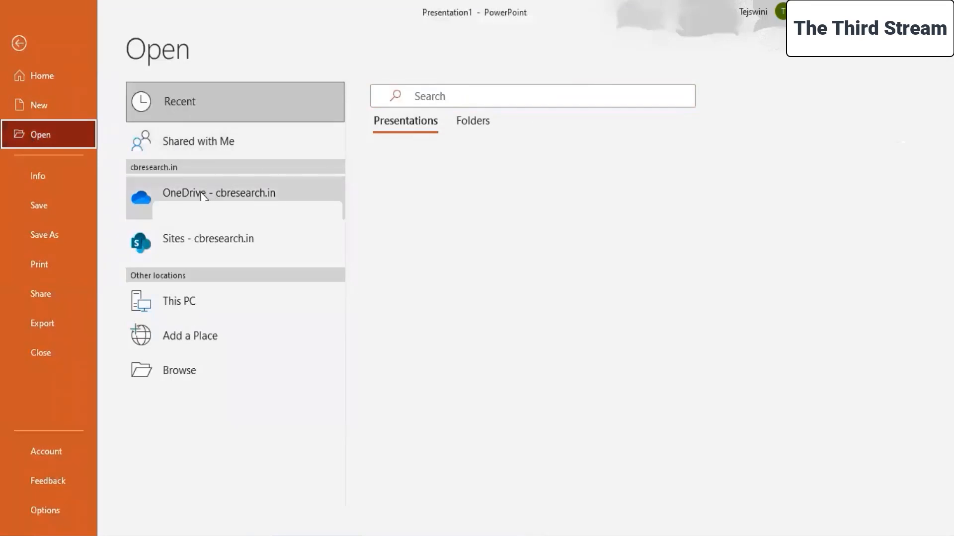
{"action": "left_click", "coordinate": [198, 300]}
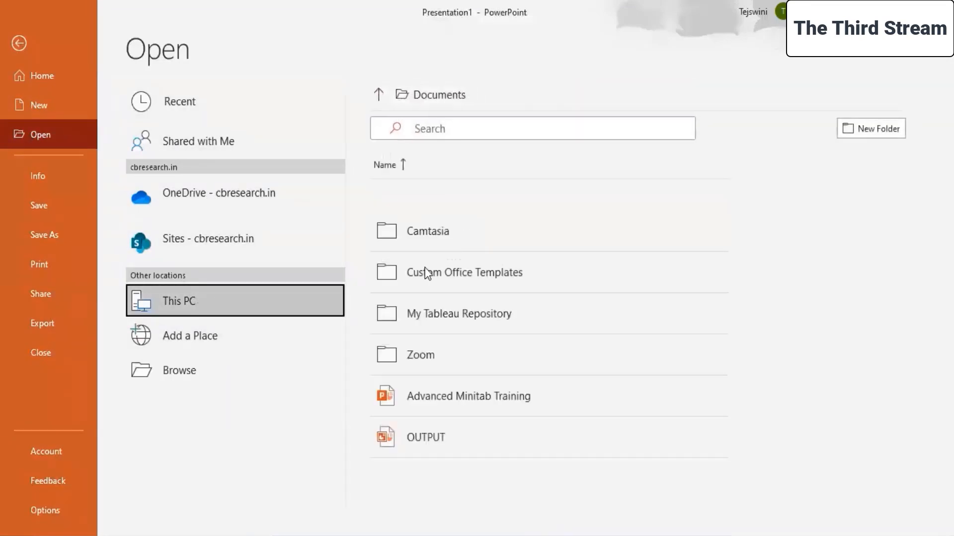
{"action": "left_click", "coordinate": [377, 94]}
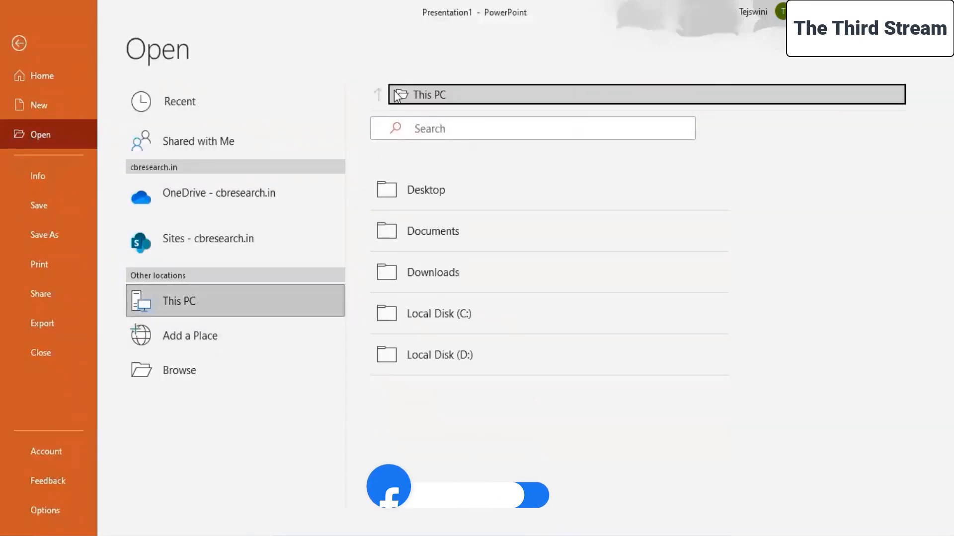
{"action": "left_click", "coordinate": [417, 198]}
{"action": "scroll", "coordinate": [454, 367], "scroll_direction": "down", "scroll_amount": 3}
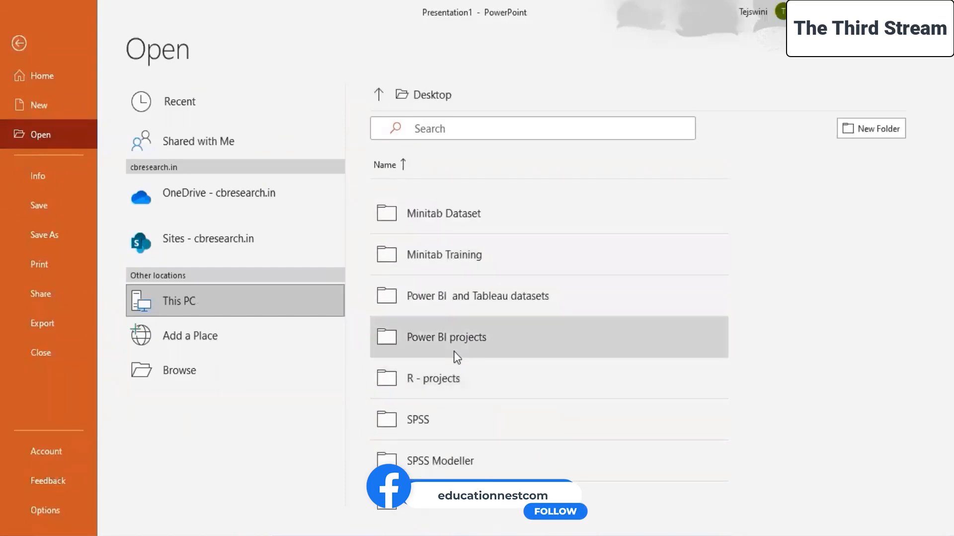
{"action": "scroll", "coordinate": [451, 347], "scroll_direction": "up", "scroll_amount": 2}
{"action": "left_click", "coordinate": [433, 244]}
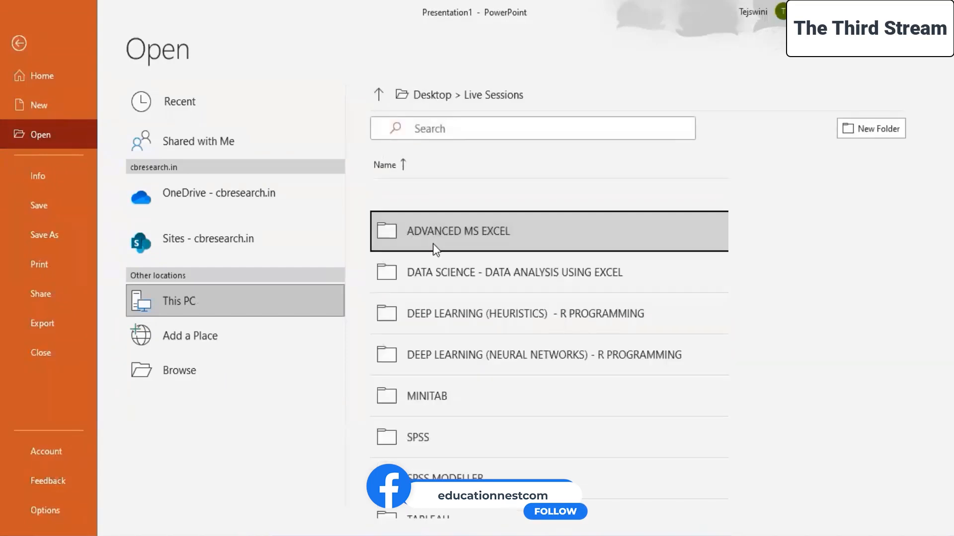
{"action": "left_click", "coordinate": [433, 449]}
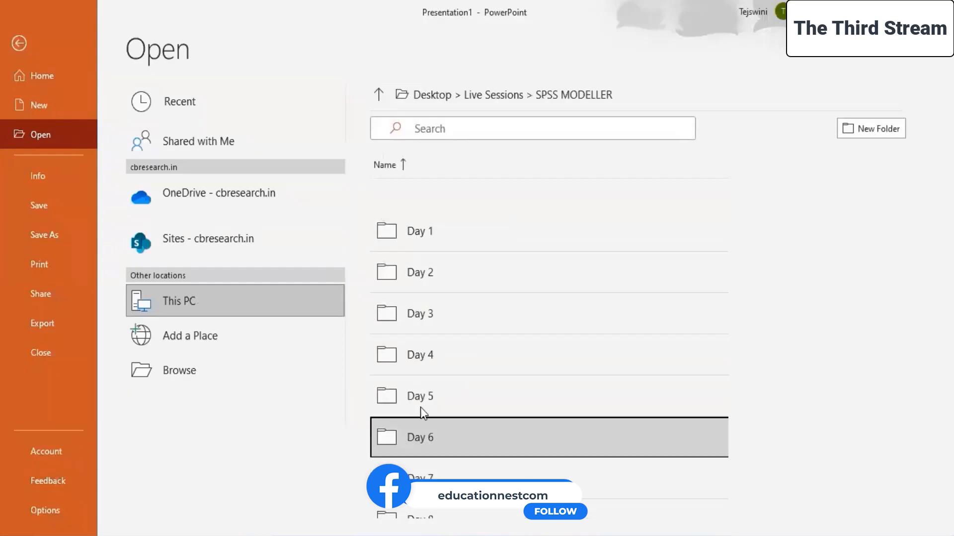
{"action": "scroll", "coordinate": [410, 462], "scroll_direction": "down", "scroll_amount": 3}
{"action": "left_click", "coordinate": [417, 457]}
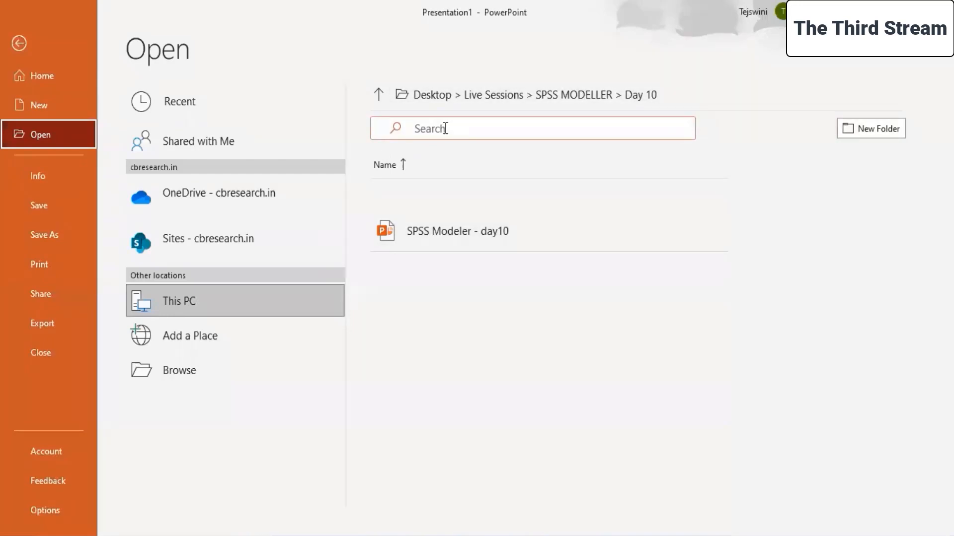
{"action": "left_click", "coordinate": [16, 43]}
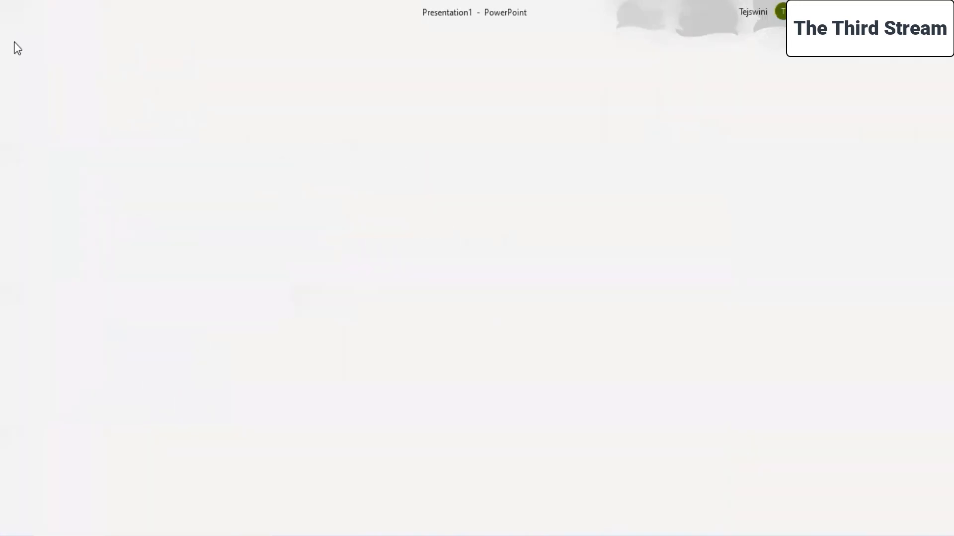
Open the full Save As dialog for the new presentation.
{"action": "left_click", "coordinate": [20, 38]}
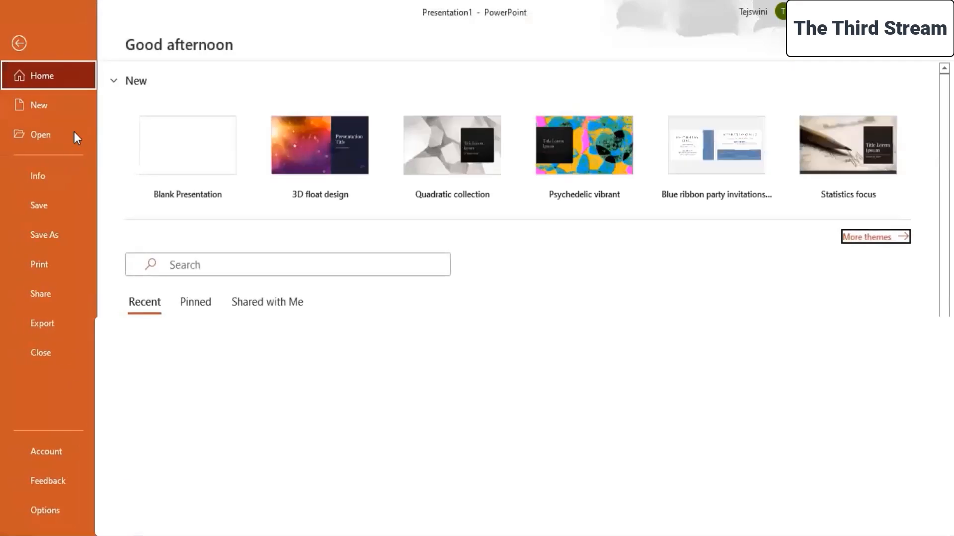
{"action": "left_click", "coordinate": [60, 237]}
{"action": "left_click", "coordinate": [175, 266]}
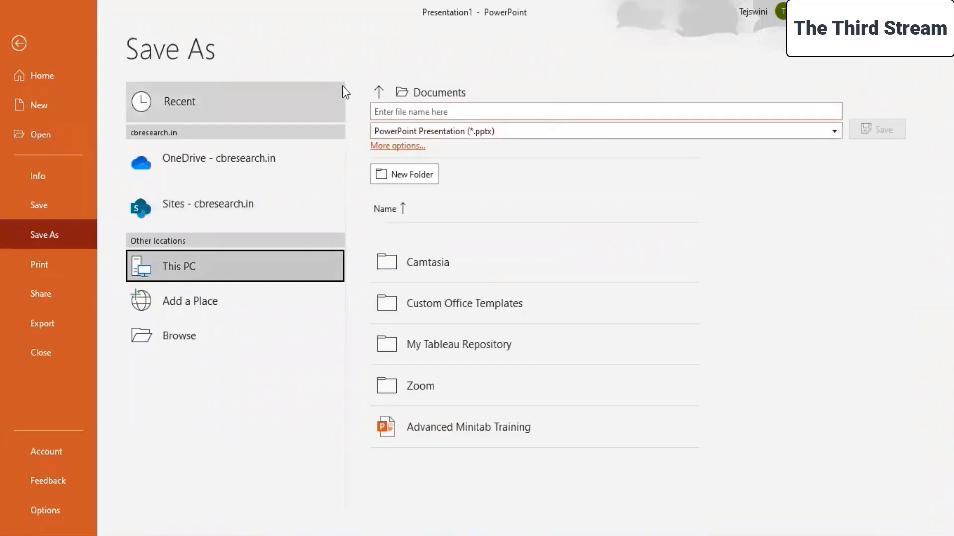
{"action": "left_click", "coordinate": [378, 93]}
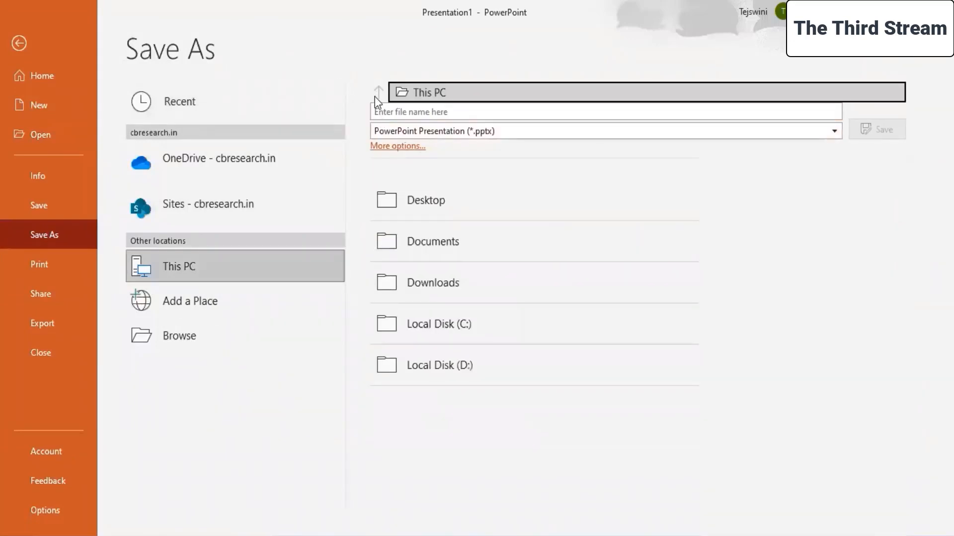
{"action": "left_click", "coordinate": [374, 96]}
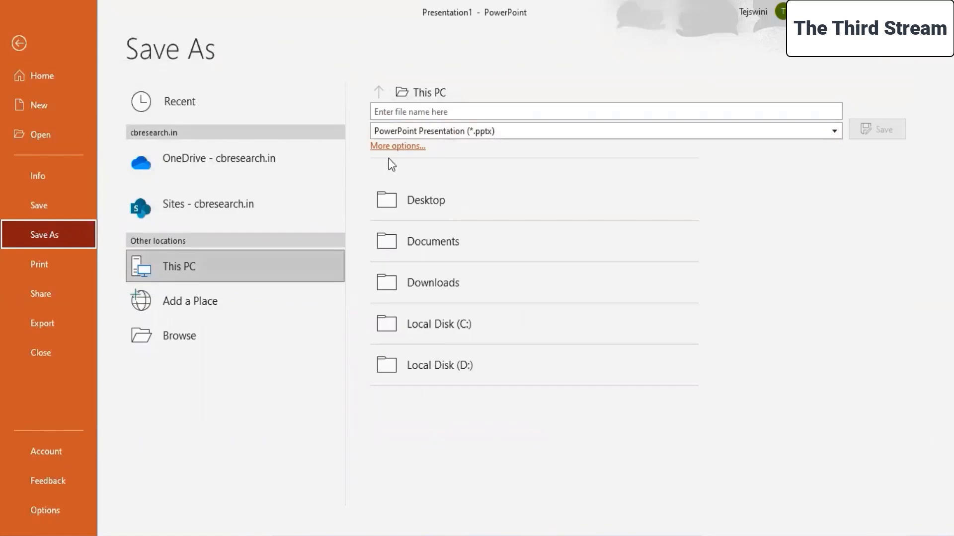
{"action": "left_click", "coordinate": [398, 147]}
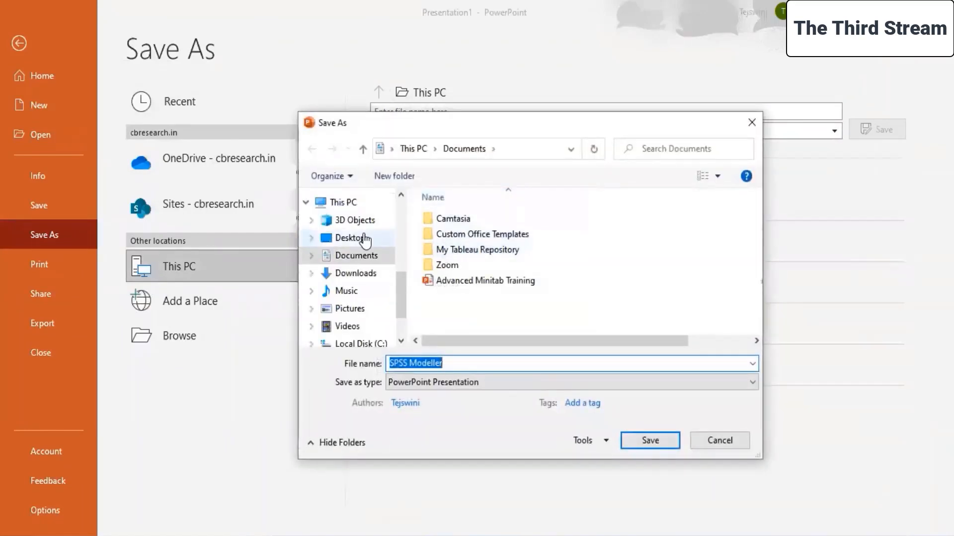
Set the save location to Desktop > Live Sessions > SPSS MODELLER > Day 10.
{"action": "left_click", "coordinate": [365, 239]}
{"action": "scroll", "coordinate": [456, 256], "scroll_direction": "down", "scroll_amount": 5}
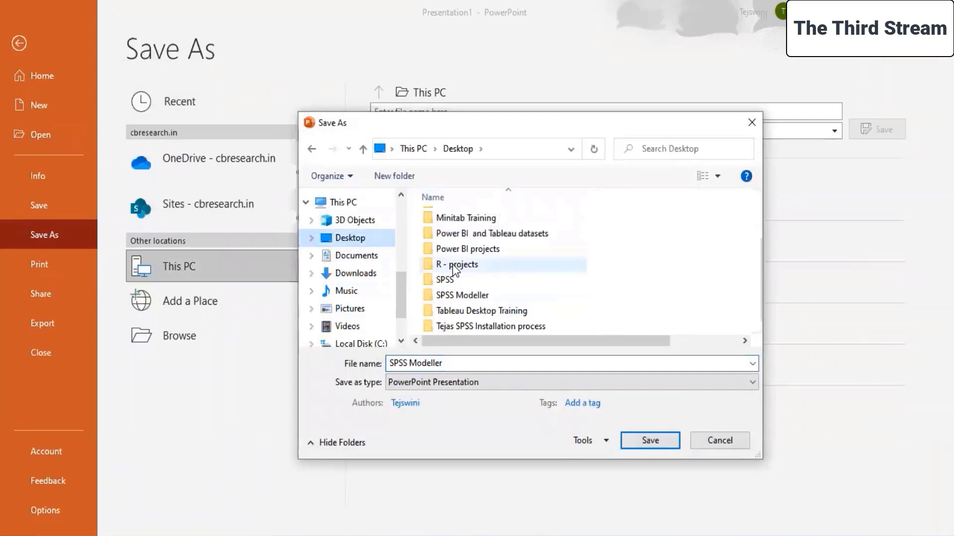
{"action": "double_click", "coordinate": [459, 296]}
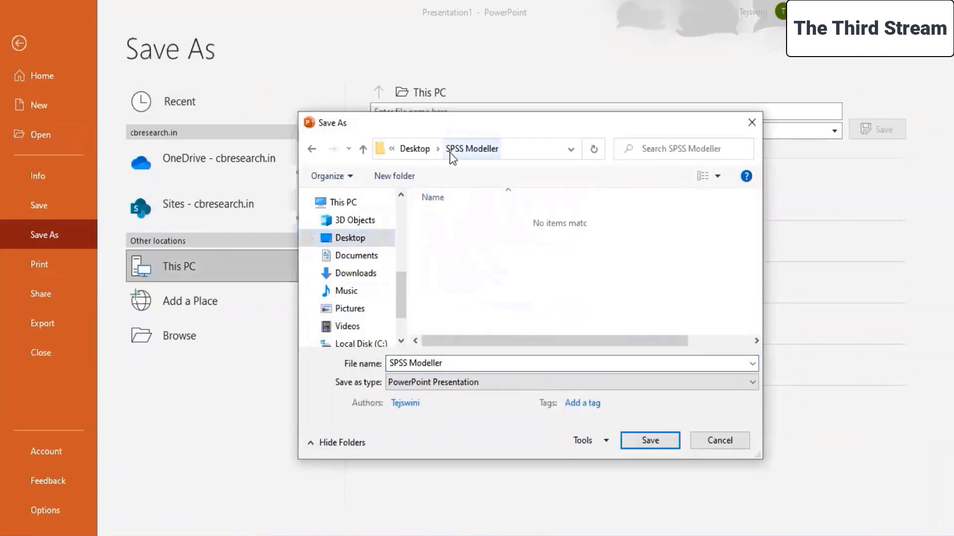
{"action": "left_click", "coordinate": [351, 240]}
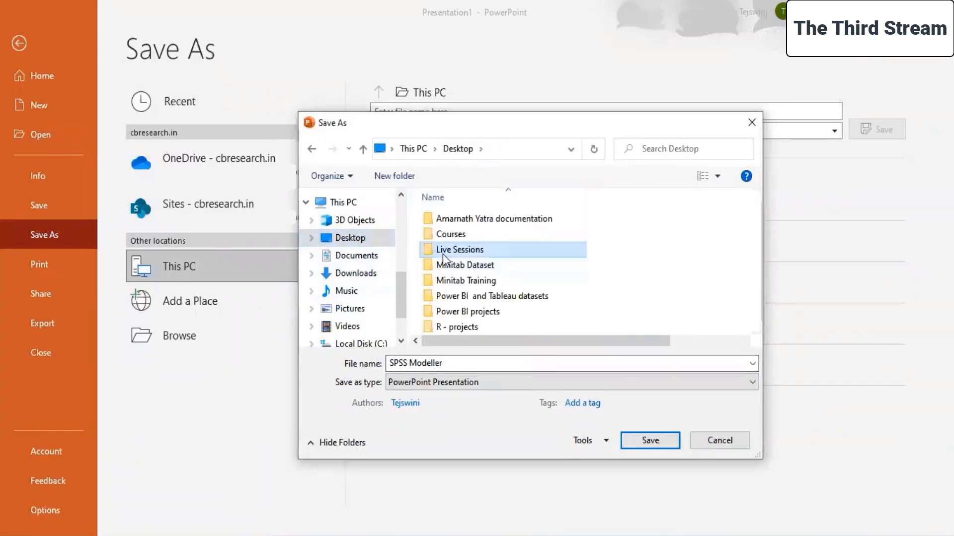
{"action": "double_click", "coordinate": [443, 255]}
{"action": "double_click", "coordinate": [457, 311]}
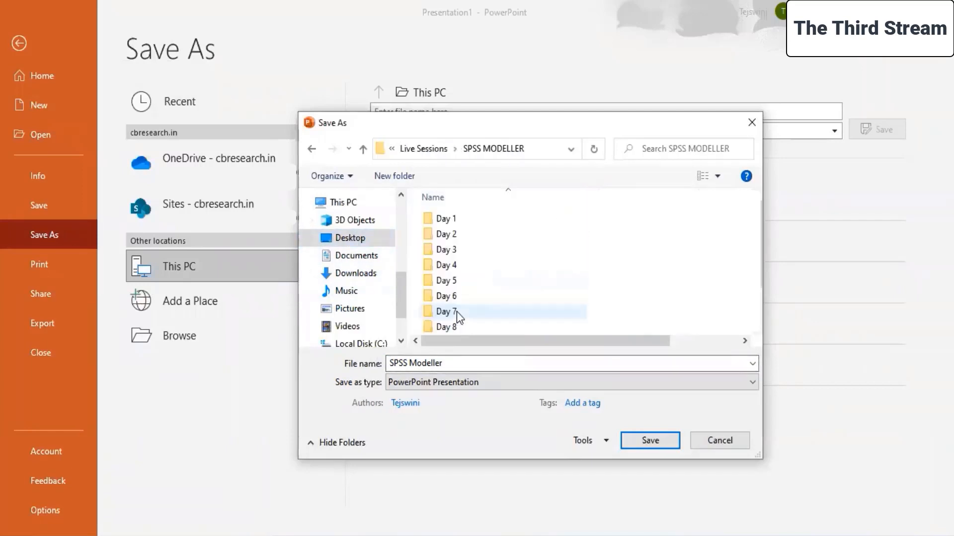
{"action": "scroll", "coordinate": [457, 312], "scroll_direction": "down", "scroll_amount": 1}
{"action": "double_click", "coordinate": [457, 311]}
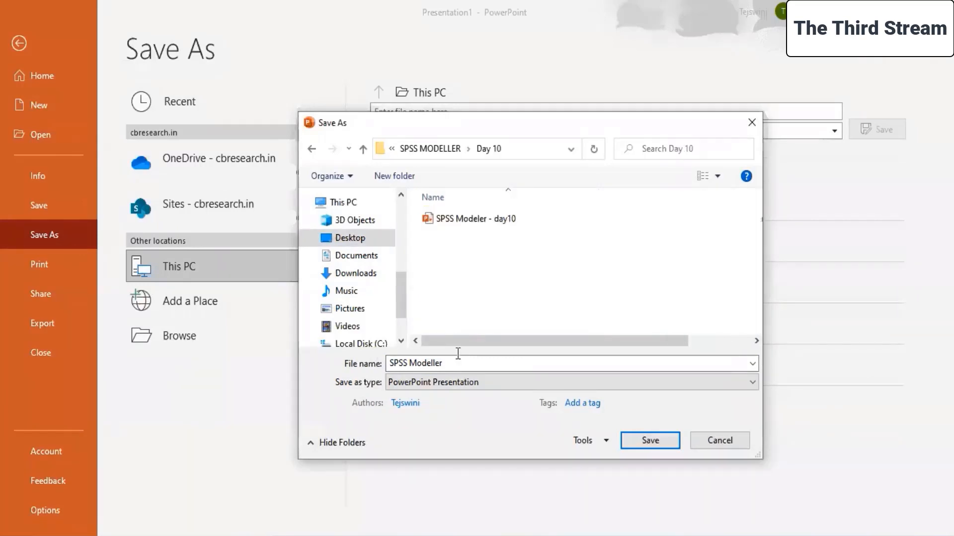
Name the presentation "Project - Financial" and save it in the Day 10 folder.
{"action": "left_click", "coordinate": [458, 367]}
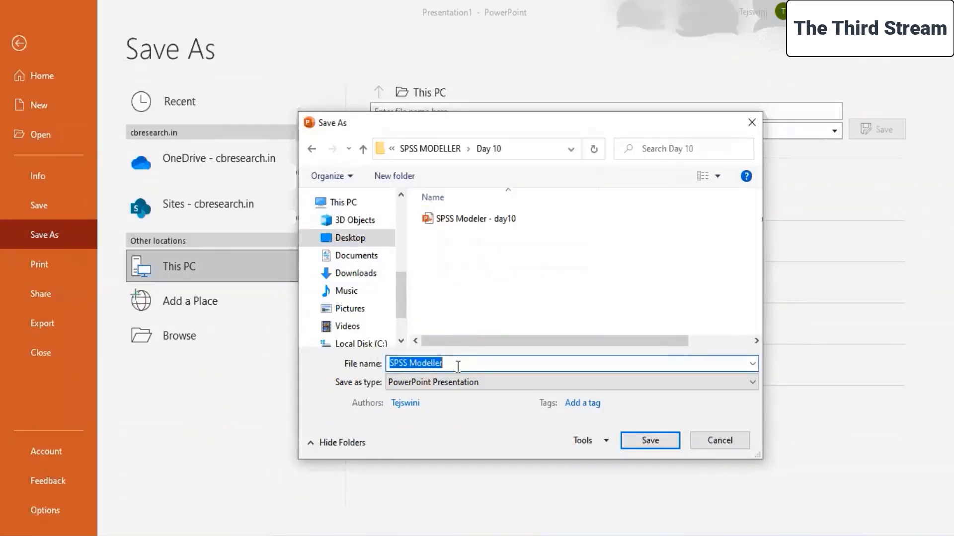
{"action": "type", "text": "Project - "}
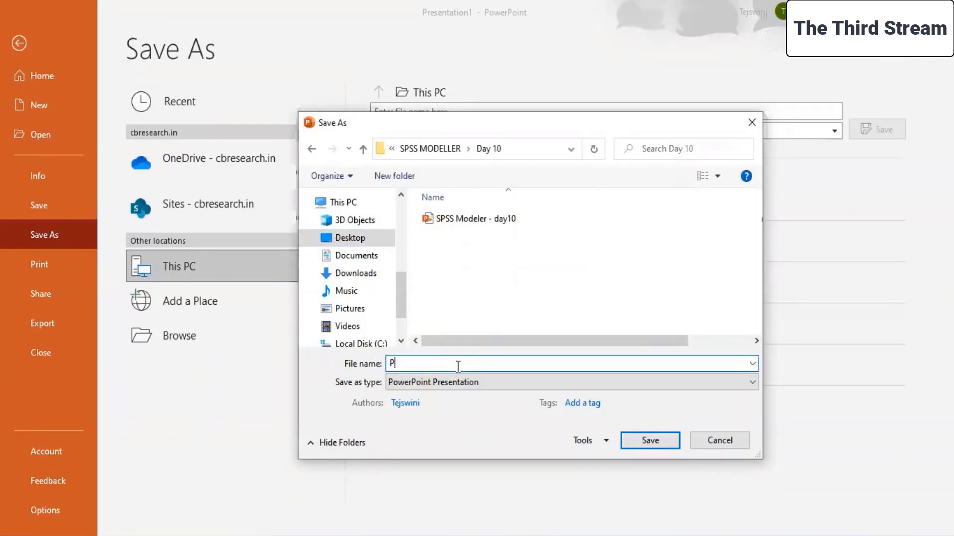
{"action": "type", "text": "Financials"}
{"action": "left_click", "coordinate": [667, 444]}
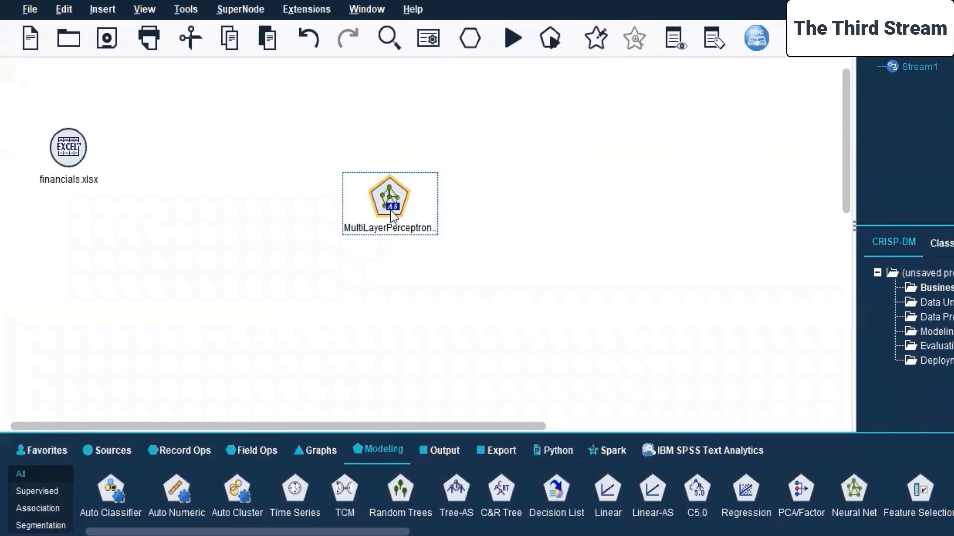
In SPSS Modeler, delete the MultiLayerPerceptron node from the canvas and move the financials.xlsx source node slightly upward.
{"action": "key", "text": "Delete"}
{"action": "left_click", "coordinate": [199, 162]}
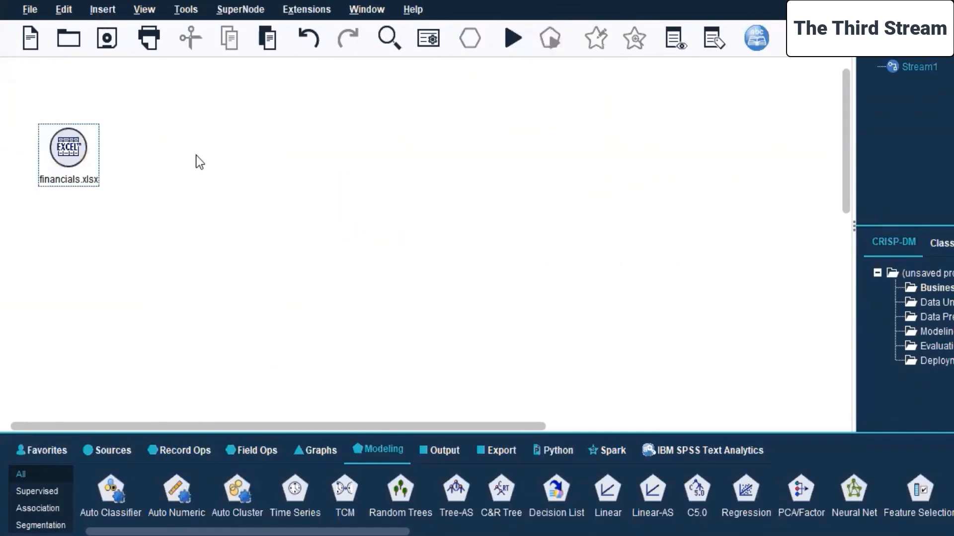
{"action": "left_click_drag", "start_coordinate": [91, 134], "coordinate": [91, 109]}
Add a Sort record operation linked from the financials.xlsx node and move it farther from the source.
{"action": "left_click", "coordinate": [181, 453]}
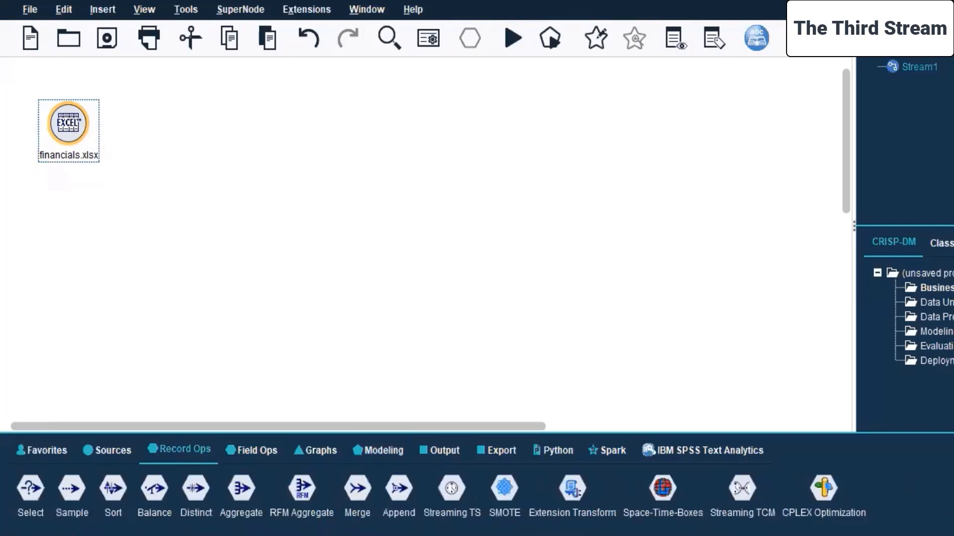
{"action": "double_click", "coordinate": [113, 489]}
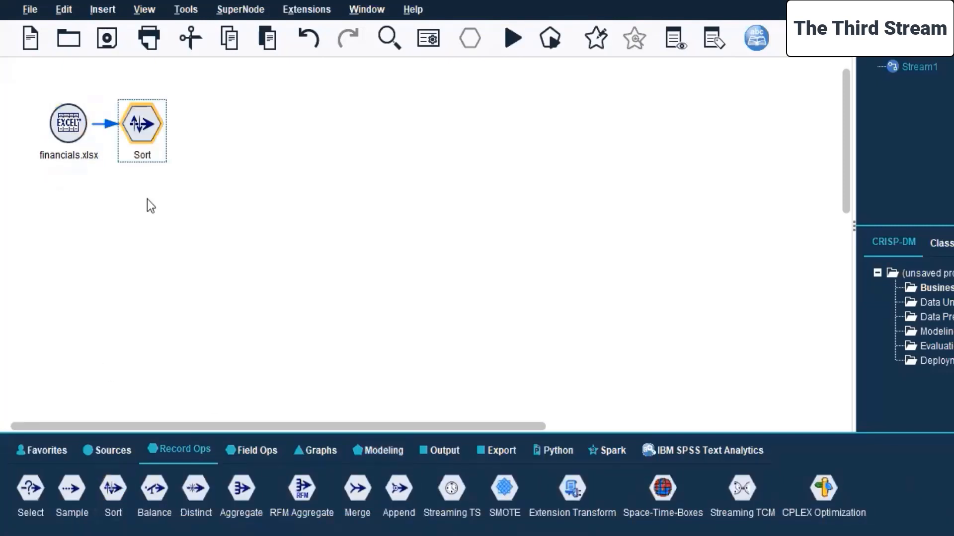
{"action": "left_click_drag", "start_coordinate": [156, 128], "coordinate": [184, 128]}
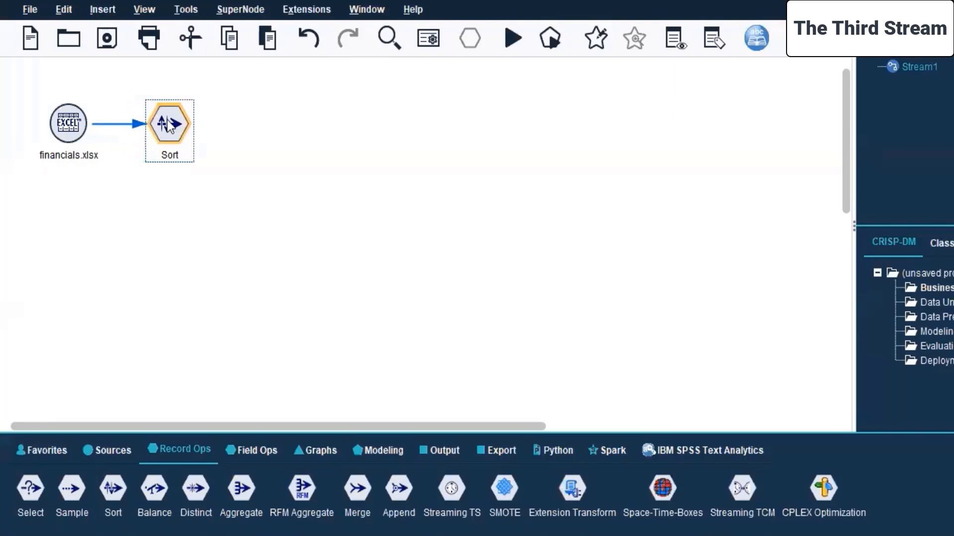
Review the financials.xlsx node's data, filter and field type settings, and close its editor.
{"action": "right_click", "coordinate": [169, 126]}
{"action": "left_click", "coordinate": [98, 215]}
{"action": "left_click", "coordinate": [76, 122]}
{"action": "right_click", "coordinate": [76, 122]}
{"action": "left_click", "coordinate": [108, 124]}
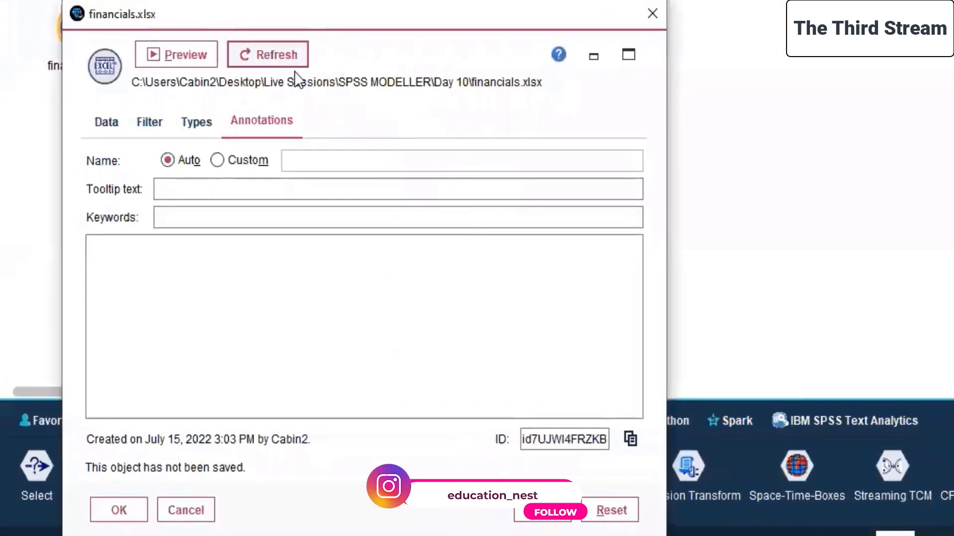
{"action": "left_click", "coordinate": [121, 120]}
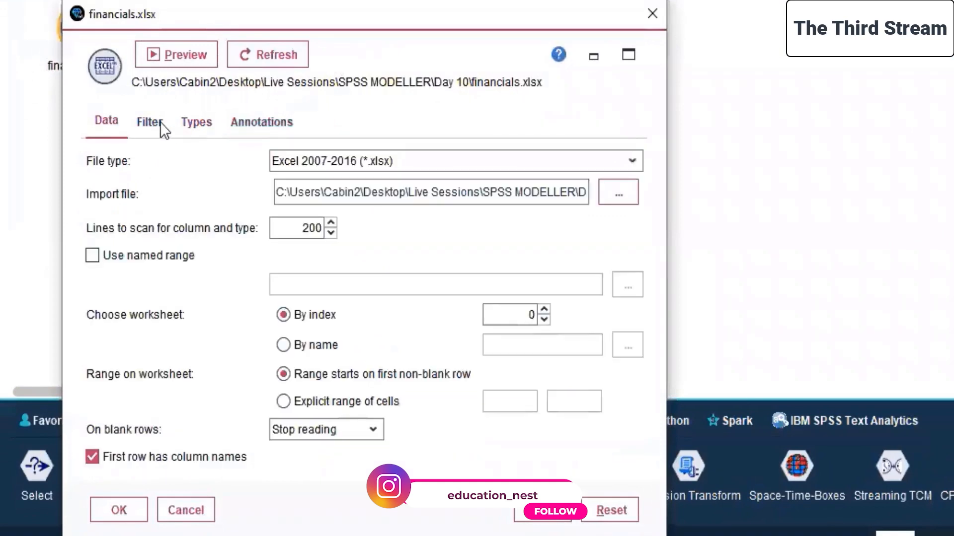
{"action": "left_click", "coordinate": [159, 122]}
{"action": "left_click", "coordinate": [207, 123]}
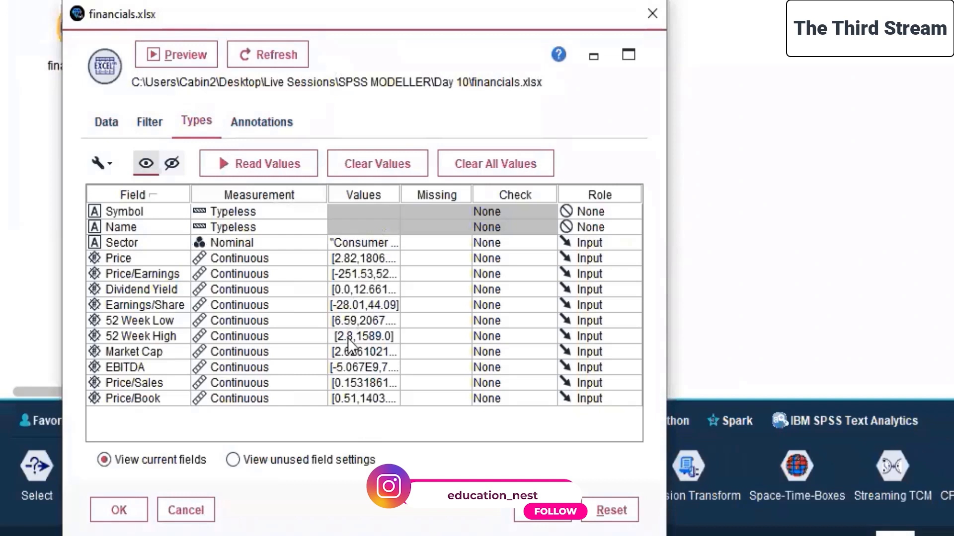
{"action": "left_click", "coordinate": [133, 509]}
Open the Sort node's editor and look through its optimization, annotation and sort settings.
{"action": "left_click", "coordinate": [200, 24]}
{"action": "right_click", "coordinate": [200, 25]}
{"action": "left_click", "coordinate": [244, 40]}
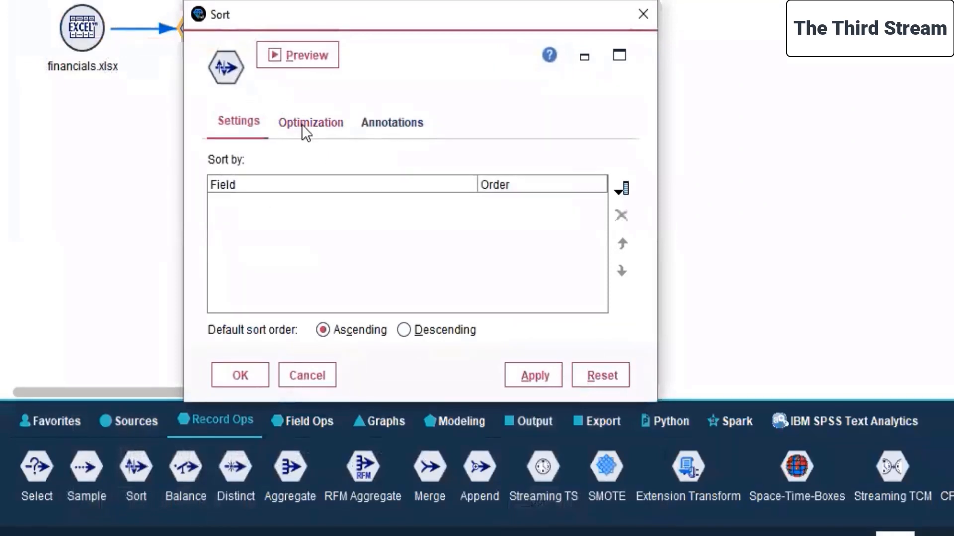
{"action": "left_click", "coordinate": [302, 124]}
{"action": "left_click", "coordinate": [394, 122]}
{"action": "left_click", "coordinate": [240, 124]}
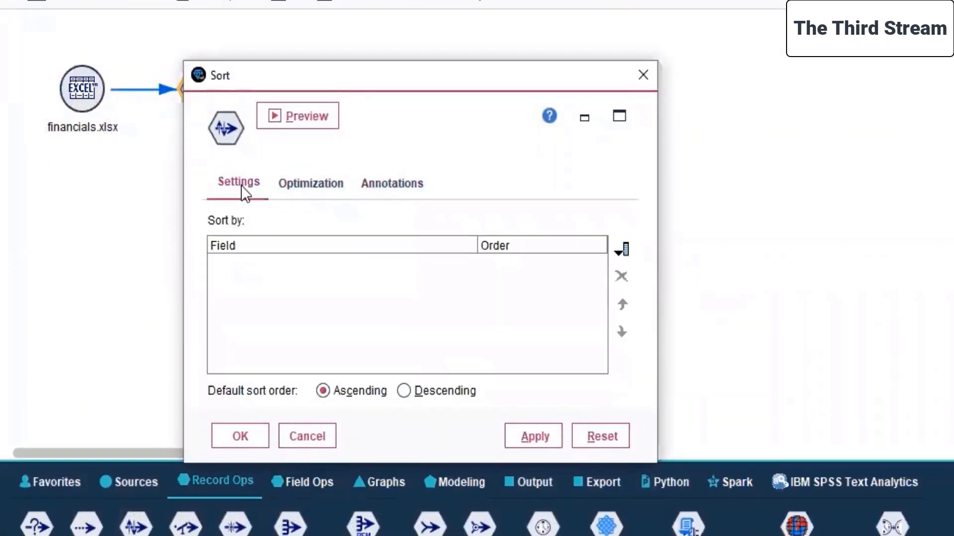
Add Price/Earnings, Price/Sales and Price/Book as ascending sort fields in the Sort node.
{"action": "left_click", "coordinate": [621, 249]}
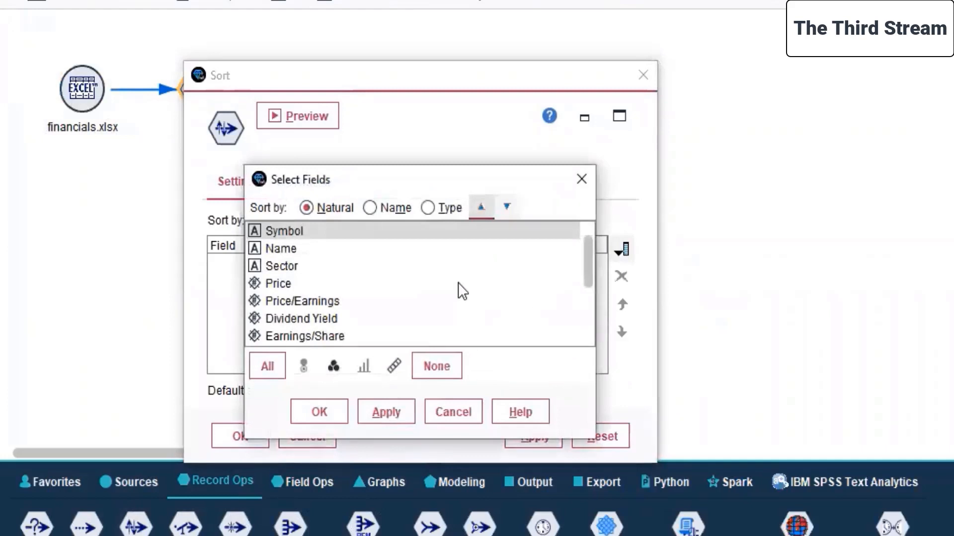
{"action": "left_click", "coordinate": [339, 300]}
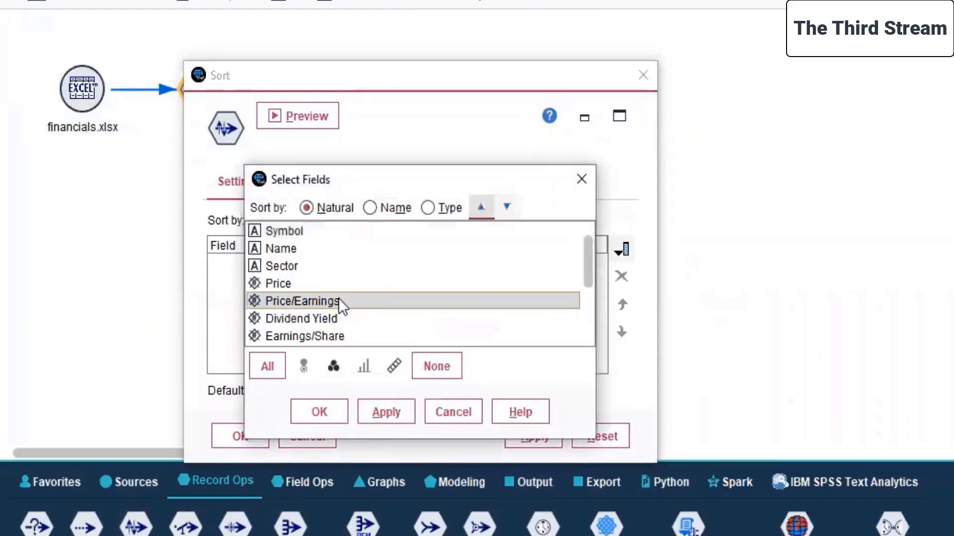
{"action": "scroll", "coordinate": [338, 304], "scroll_direction": "down", "scroll_amount": 1}
{"action": "scroll", "coordinate": [293, 304], "scroll_direction": "down", "scroll_amount": 1}
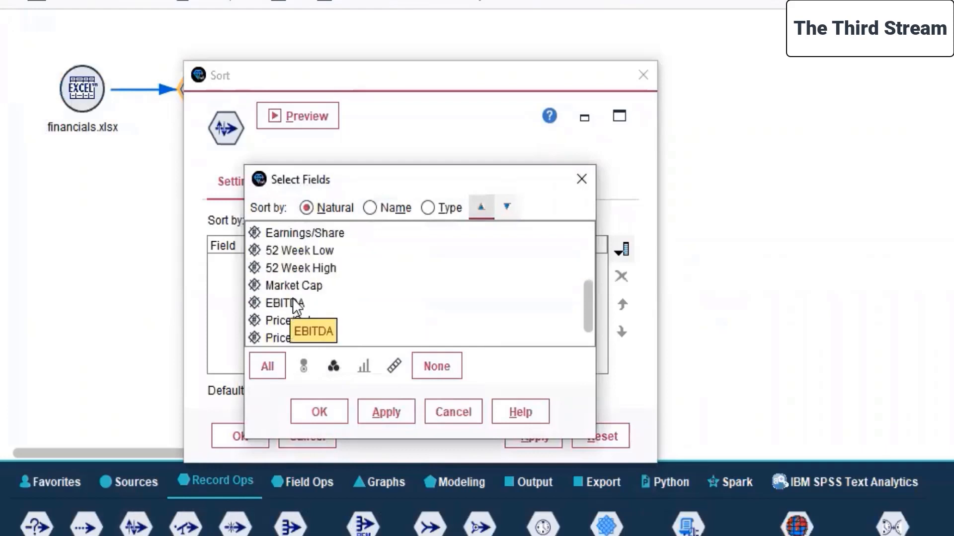
{"action": "left_click", "coordinate": [279, 319], "text": "ctrl"}
{"action": "left_click", "coordinate": [287, 338], "text": "ctrl"}
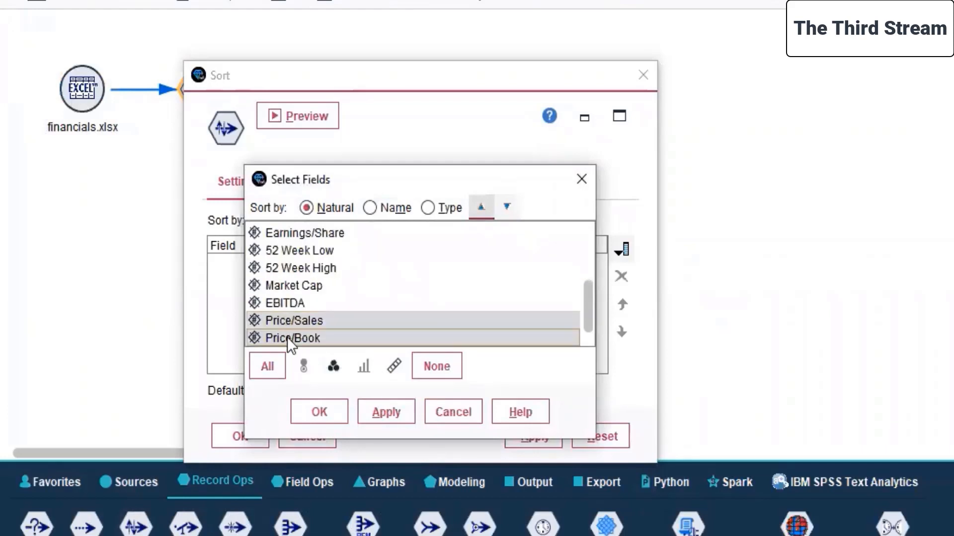
{"action": "left_click", "coordinate": [384, 412]}
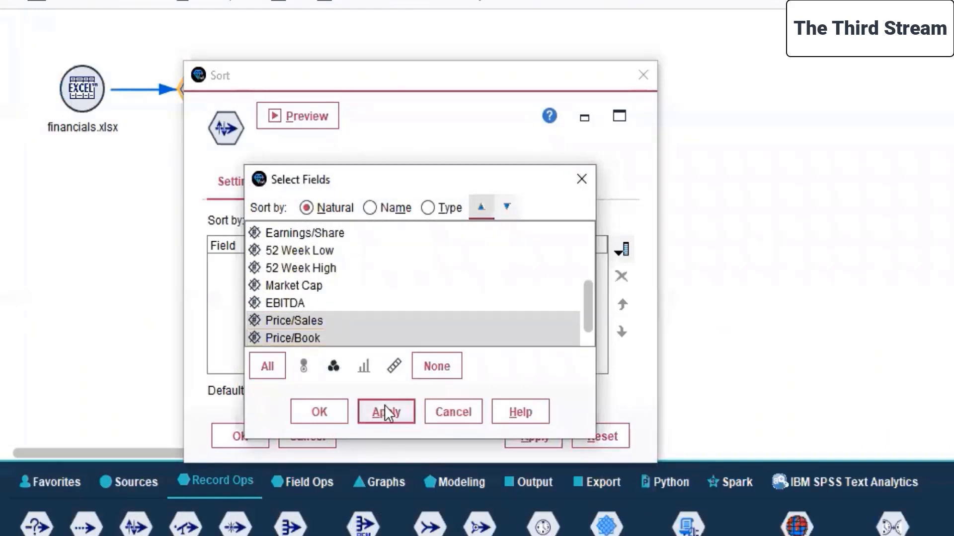
{"action": "left_click", "coordinate": [312, 413]}
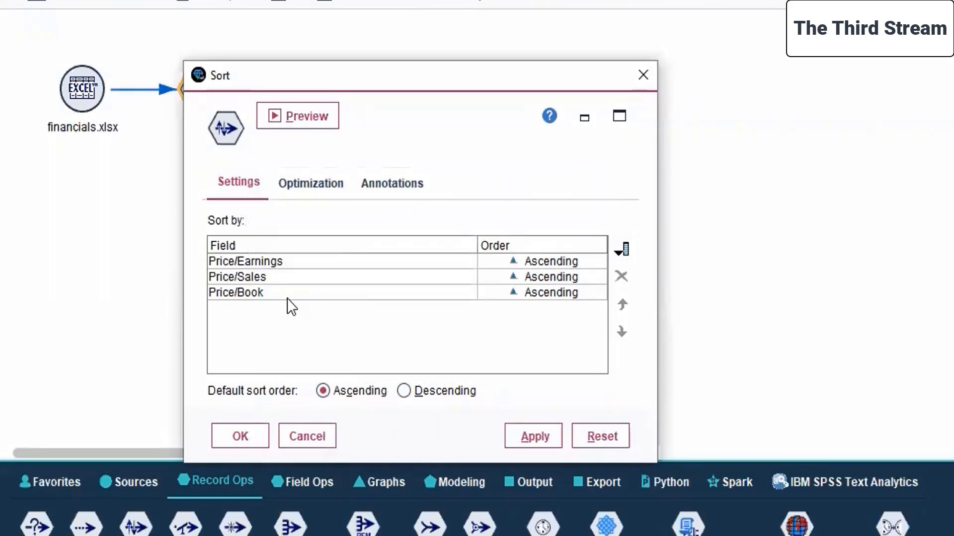
Add Price to the Sort node's sort fields and remove Symbol from the list.
{"action": "left_click", "coordinate": [621, 255]}
{"action": "left_click", "coordinate": [330, 283]}
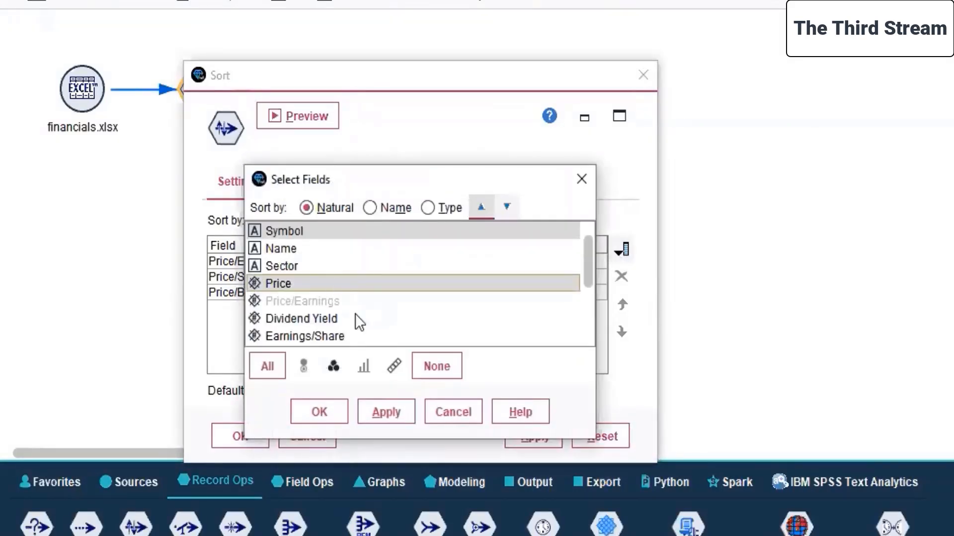
{"action": "left_click", "coordinate": [386, 415]}
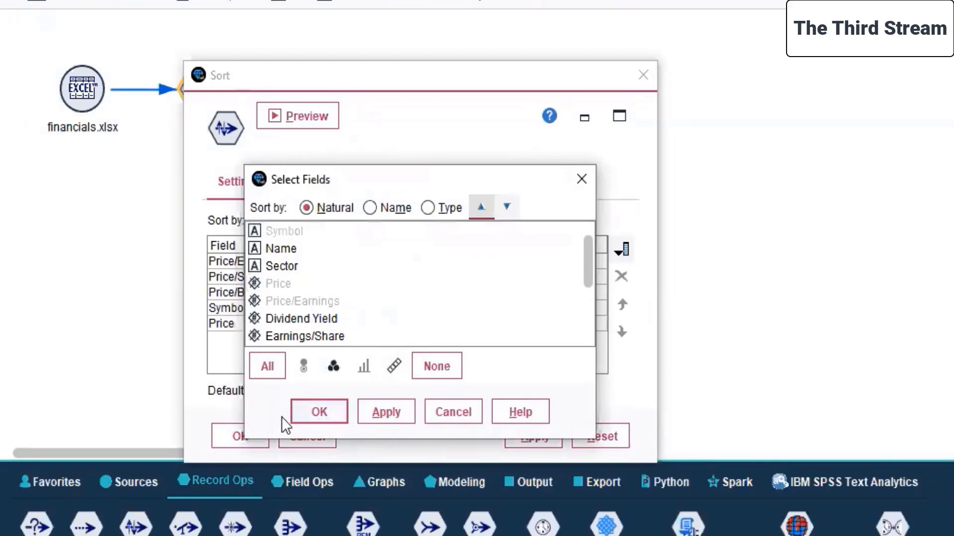
{"action": "left_click", "coordinate": [305, 416]}
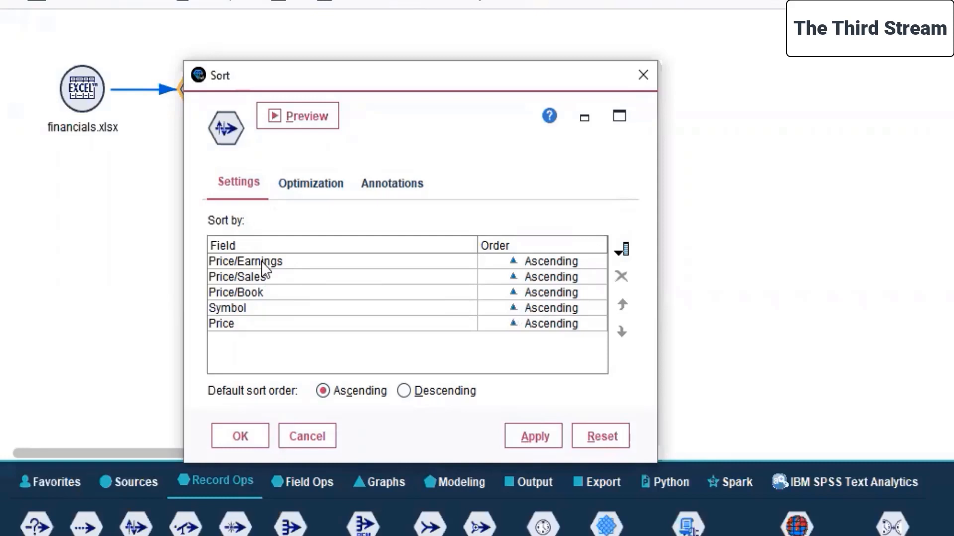
{"action": "left_click", "coordinate": [424, 308]}
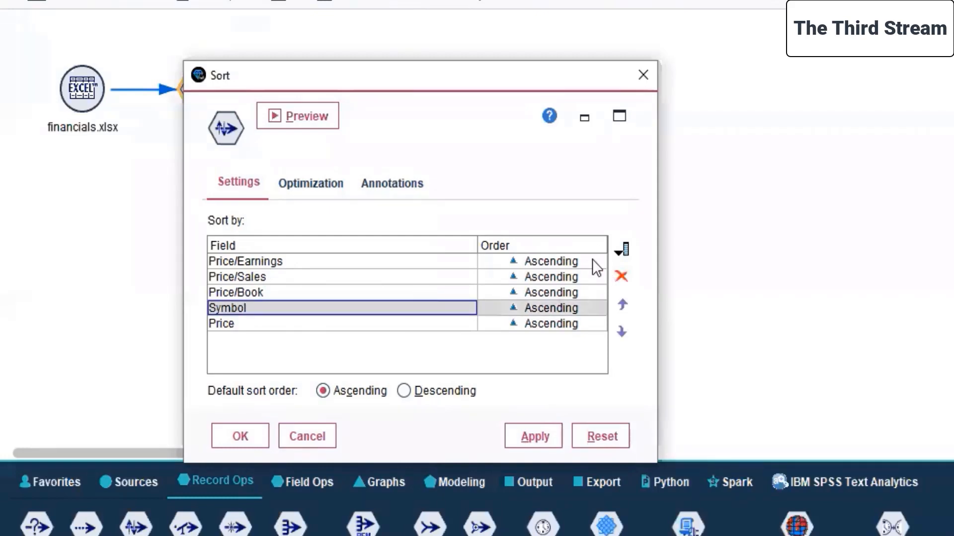
{"action": "left_click", "coordinate": [619, 277]}
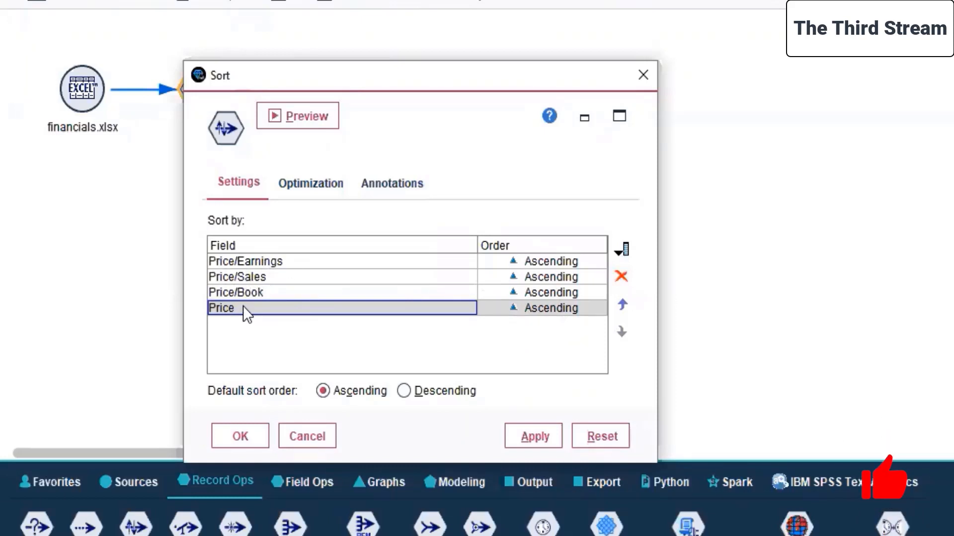
Keep the default sort order ascending, leave the data unmarked as pre-sorted, and apply the Sort node's settings.
{"action": "left_click", "coordinate": [342, 392]}
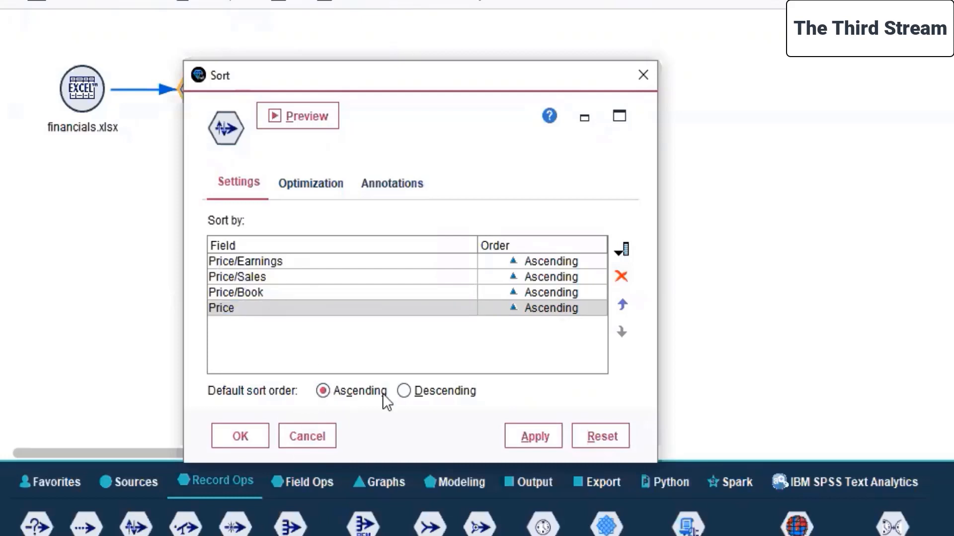
{"action": "left_click", "coordinate": [306, 187]}
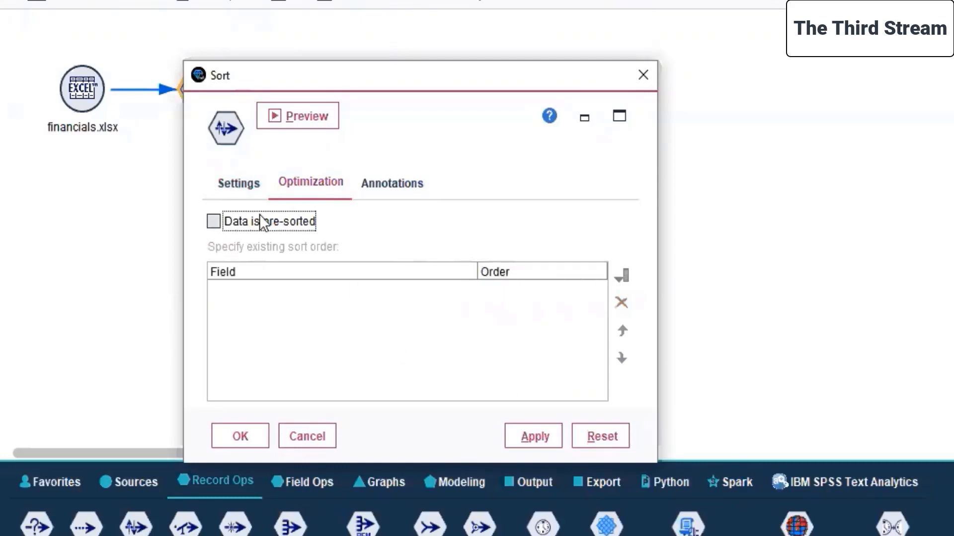
{"action": "left_click", "coordinate": [279, 221]}
{"action": "left_click", "coordinate": [279, 220]}
{"action": "left_click", "coordinate": [541, 435]}
{"action": "left_click", "coordinate": [223, 441]}
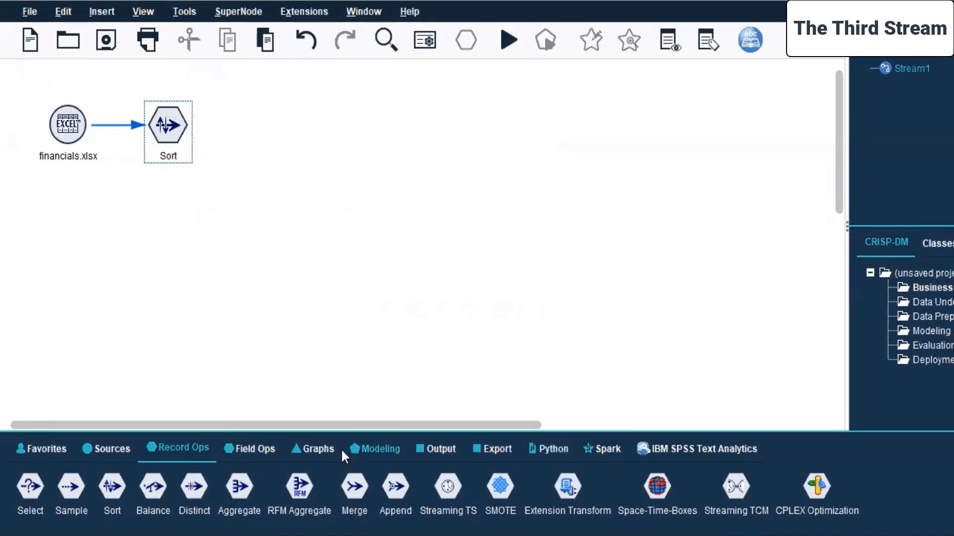
Add a Regression modeling node linked from the Sort node and move it farther from it.
{"action": "left_click", "coordinate": [366, 446]}
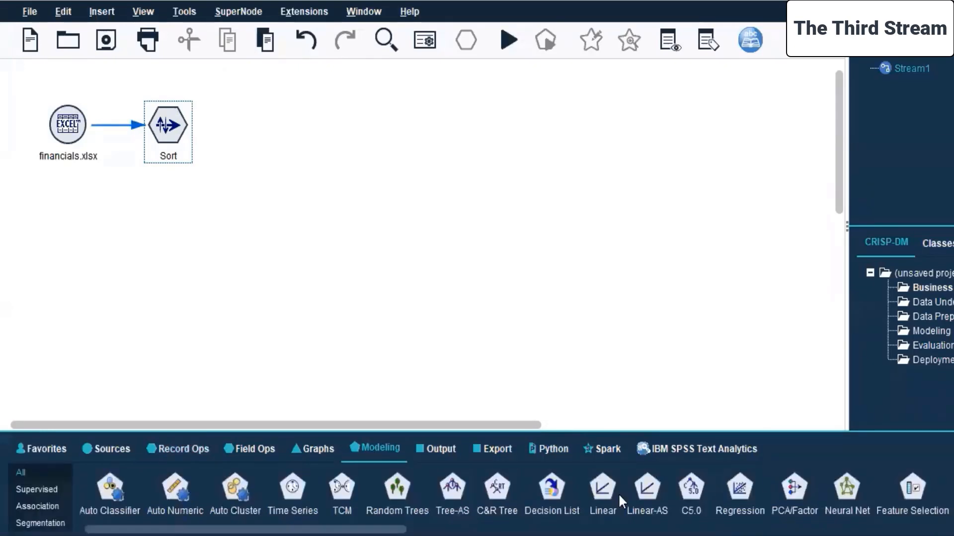
{"action": "double_click", "coordinate": [740, 492]}
{"action": "left_click_drag", "start_coordinate": [244, 130], "coordinate": [318, 125]}
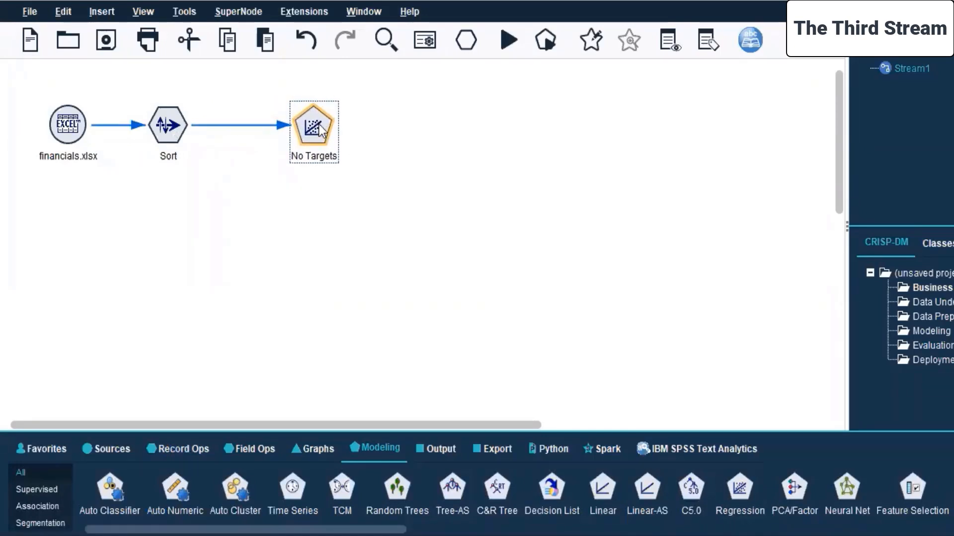
Edit the Regression node to use custom field assignments with Price as the target.
{"action": "right_click", "coordinate": [319, 123]}
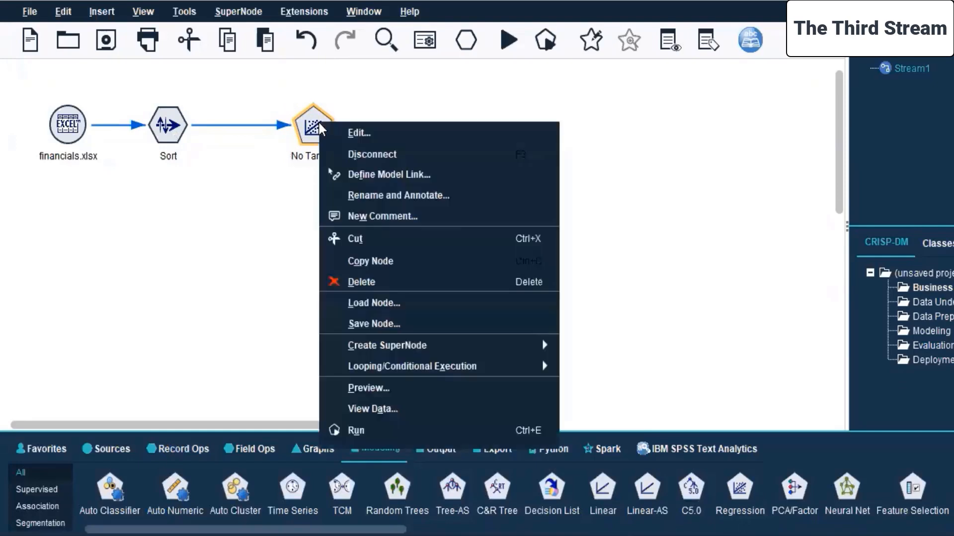
{"action": "left_click", "coordinate": [383, 137]}
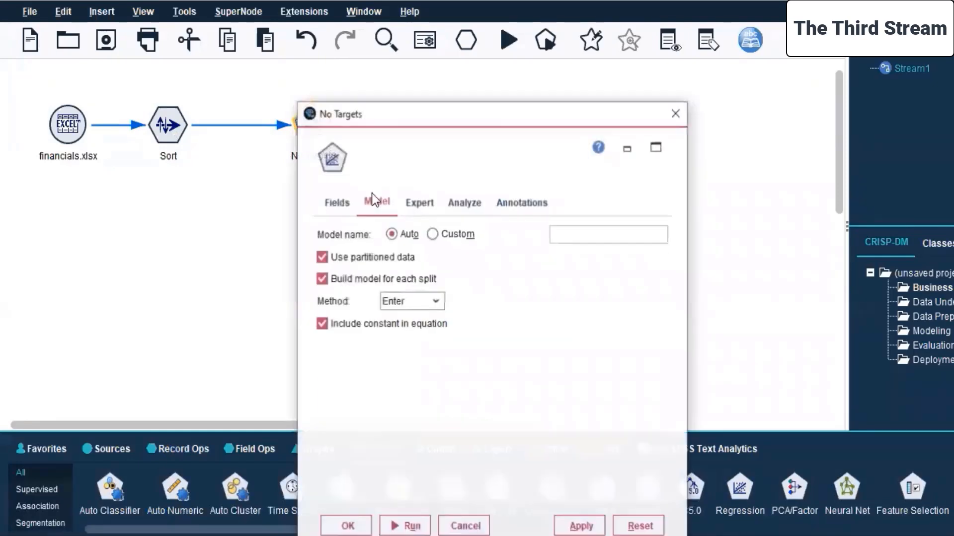
{"action": "left_click", "coordinate": [337, 201]}
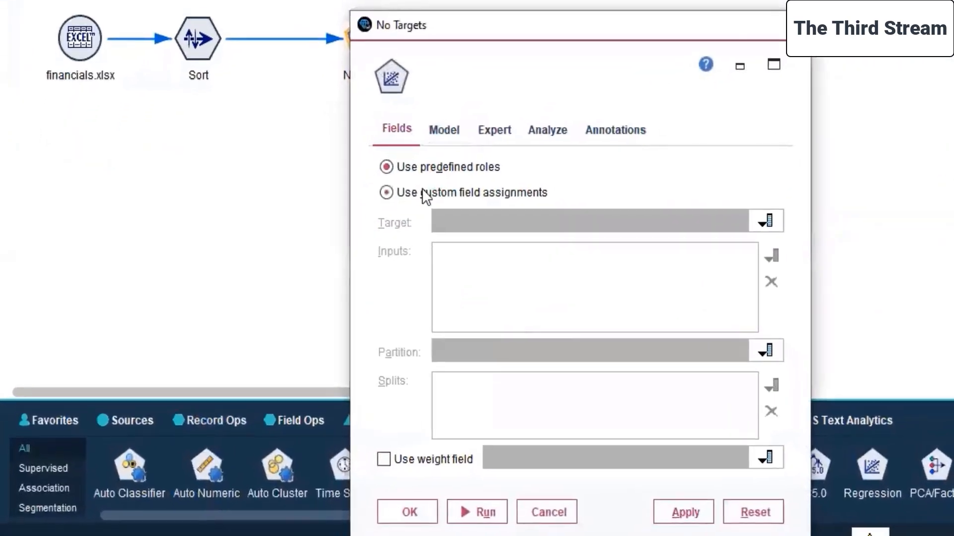
{"action": "left_click", "coordinate": [400, 191]}
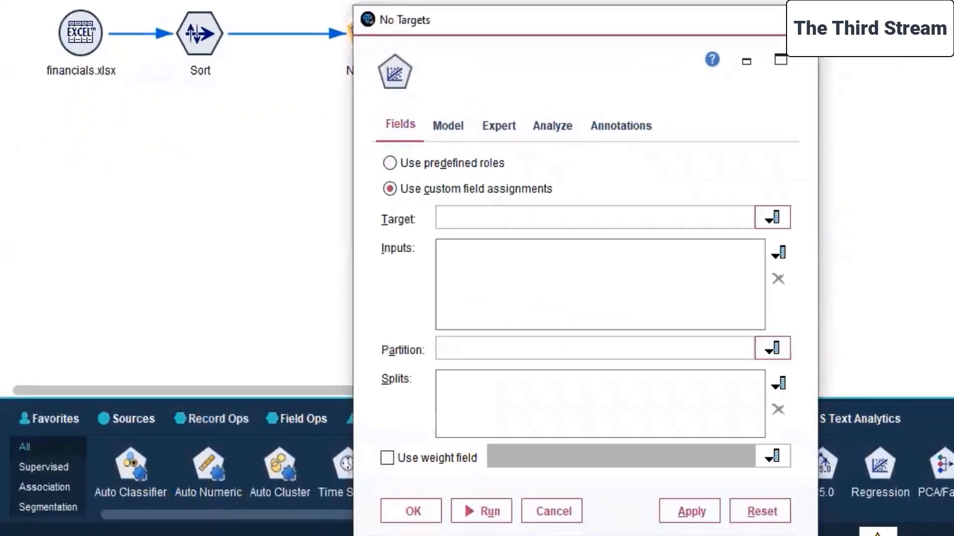
{"action": "left_click", "coordinate": [767, 222]}
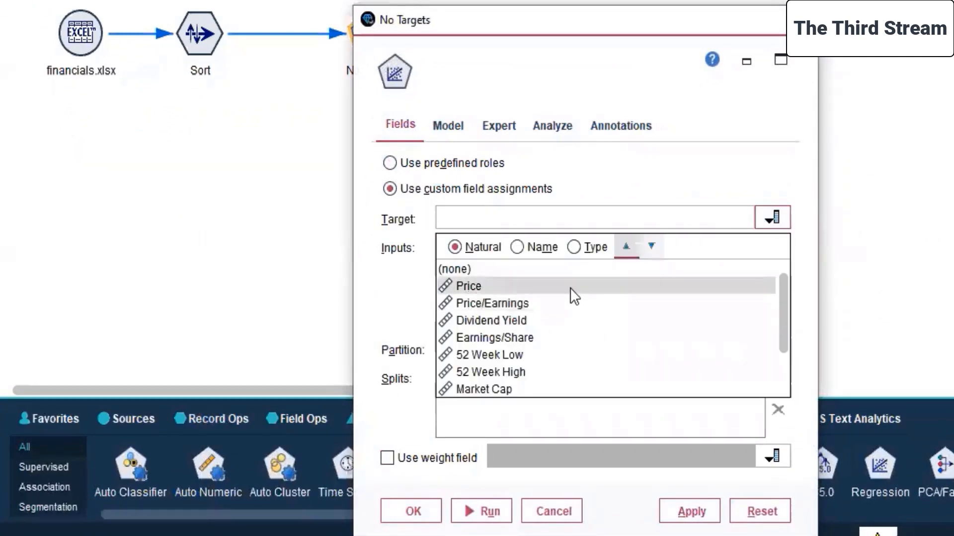
{"action": "double_click", "coordinate": [571, 286]}
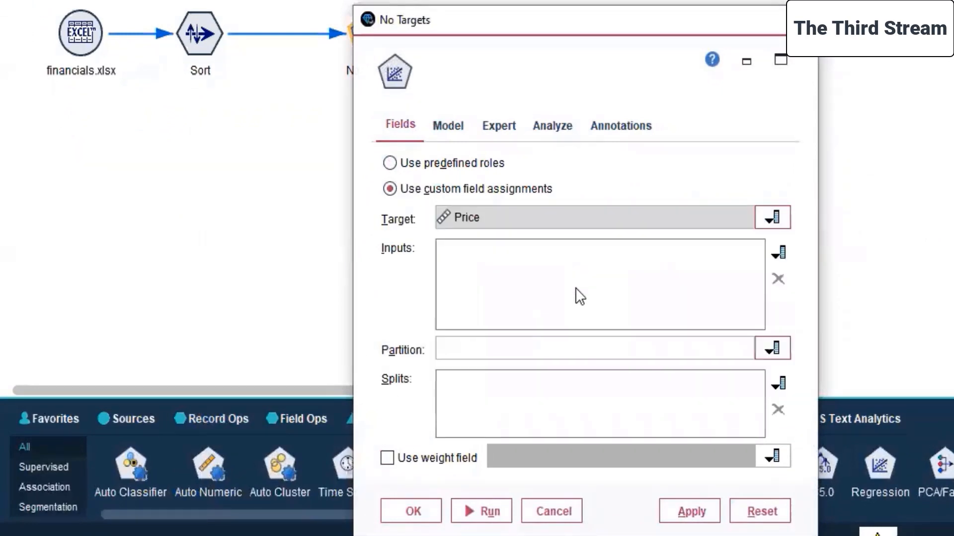
Assign Price/Earnings, Price/Sales and Price/Book as the Regression node's inputs.
{"action": "left_click", "coordinate": [778, 254]}
{"action": "left_click", "coordinate": [527, 228]}
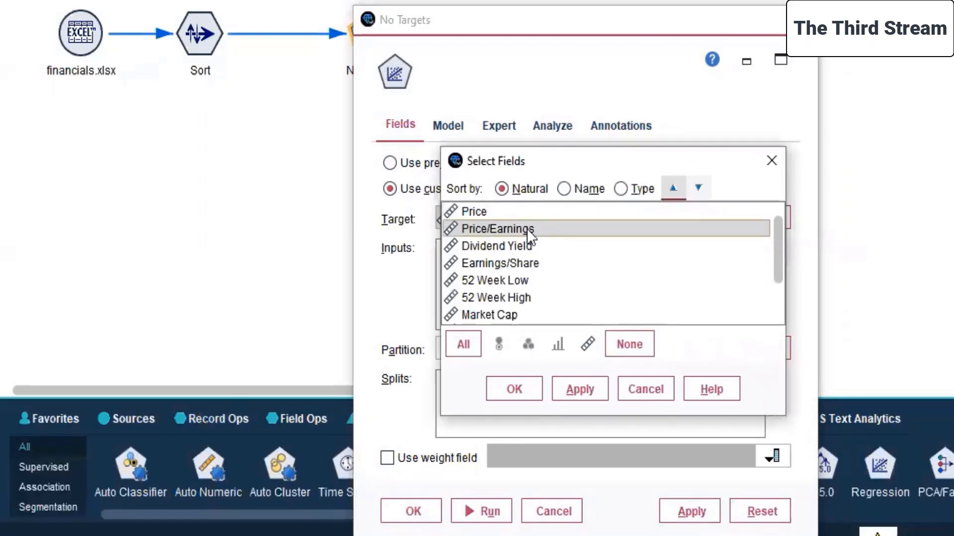
{"action": "scroll", "coordinate": [584, 263], "scroll_direction": "down", "scroll_amount": 1}
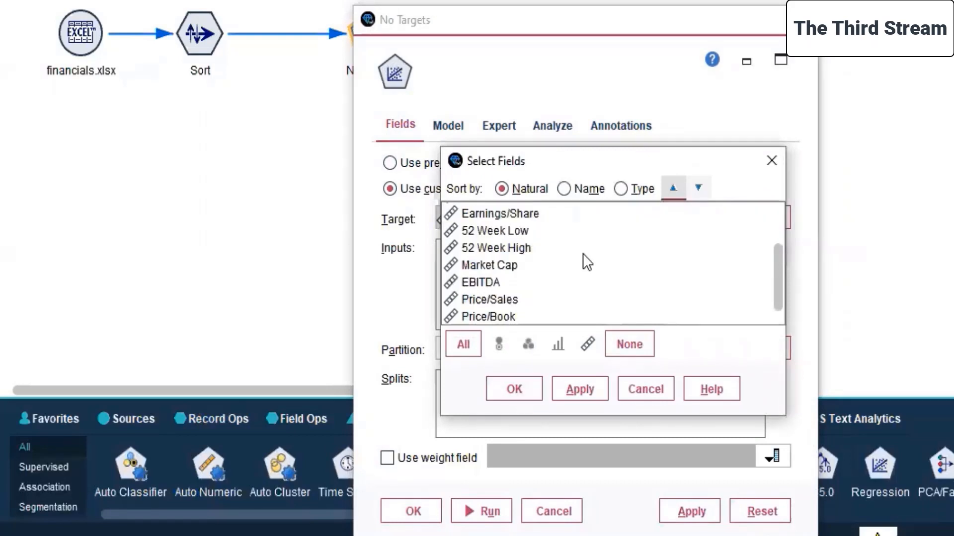
{"action": "left_click", "coordinate": [480, 300]}
{"action": "left_click", "coordinate": [488, 317], "text": "ctrl"}
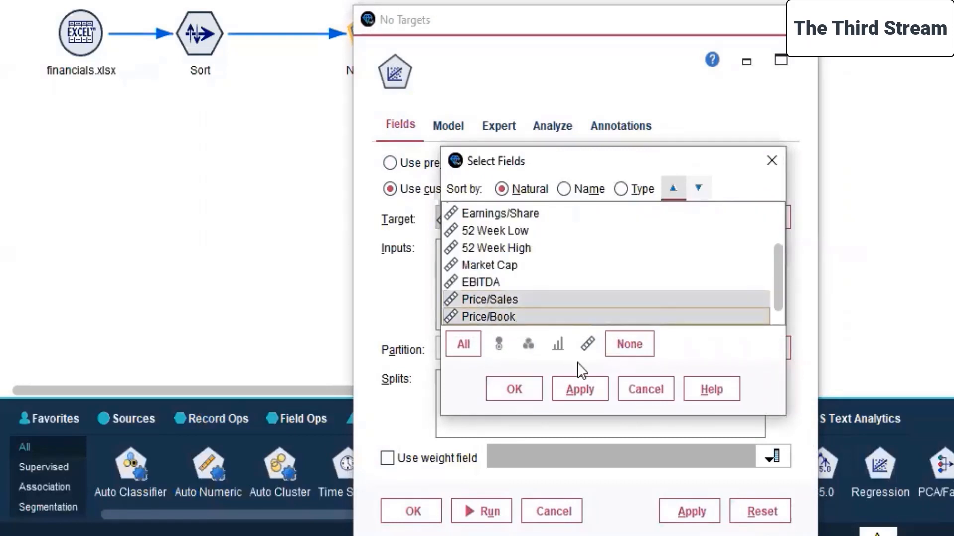
{"action": "left_click", "coordinate": [579, 386]}
{"action": "left_click", "coordinate": [510, 388]}
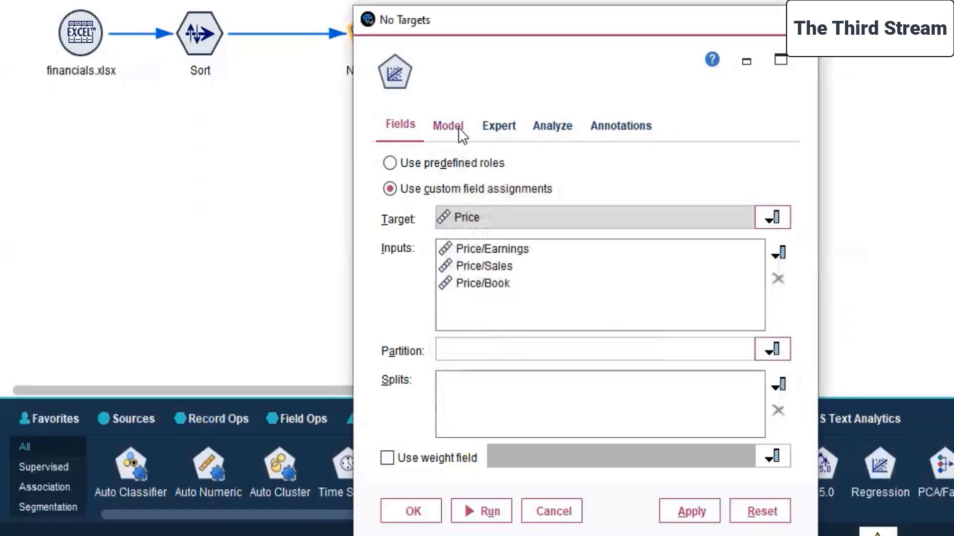
Review the Regression node's model, expert, analysis and annotation settings, and apply its configuration.
{"action": "left_click", "coordinate": [456, 126]}
{"action": "left_click", "coordinate": [499, 130]}
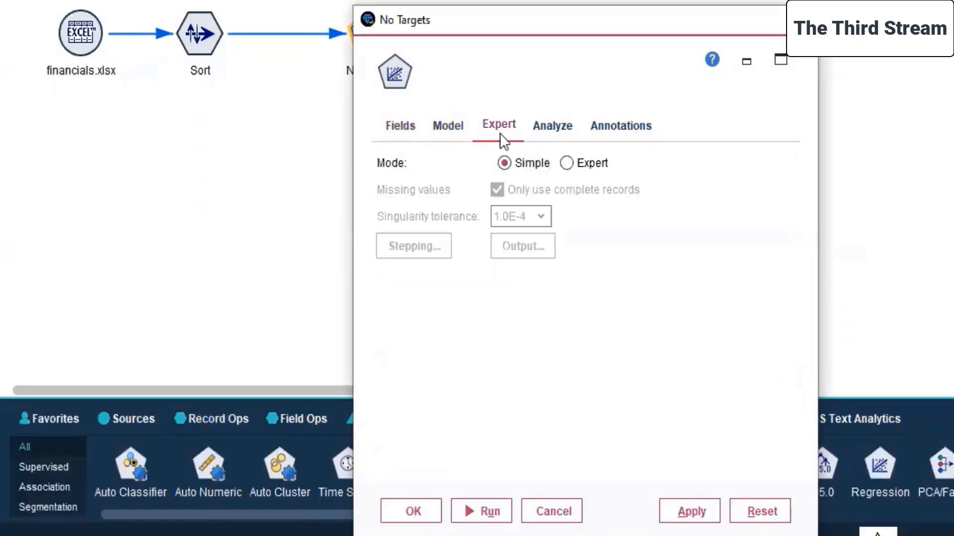
{"action": "left_click", "coordinate": [546, 130]}
{"action": "left_click", "coordinate": [637, 122]}
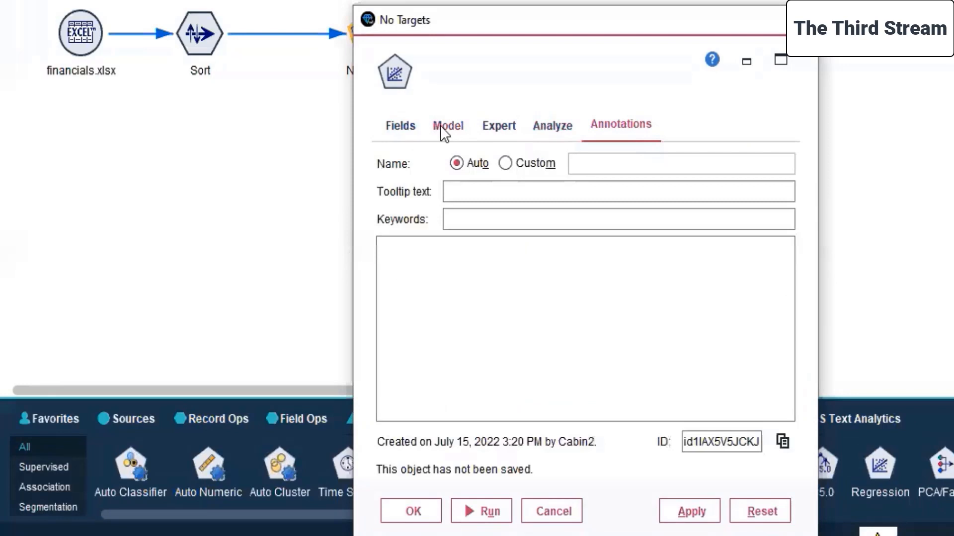
{"action": "left_click", "coordinate": [401, 121]}
{"action": "left_click", "coordinate": [700, 511]}
{"action": "left_click", "coordinate": [411, 511]}
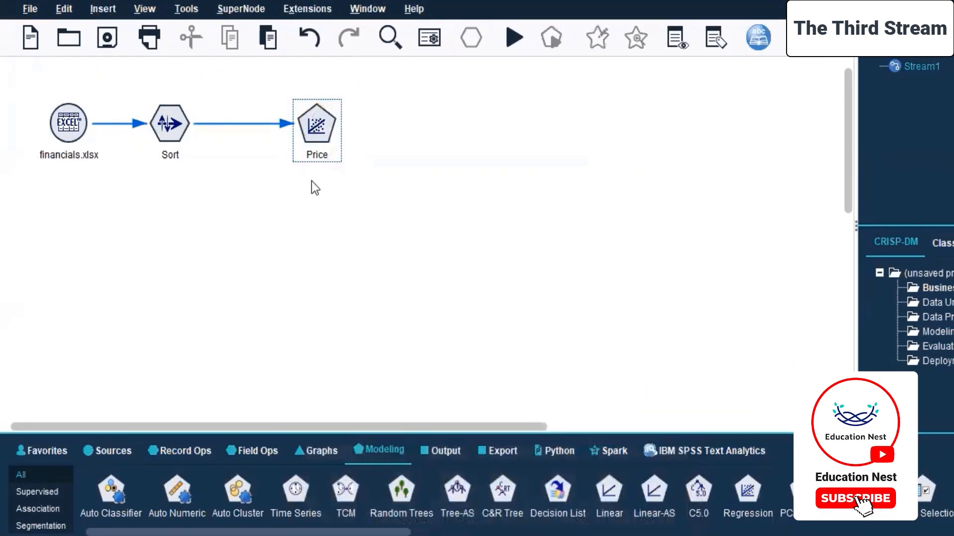
Move the Price regression node closer to the Sort node and place a Data Audit output node beyond it.
{"action": "left_click_drag", "start_coordinate": [316, 135], "coordinate": [289, 136]}
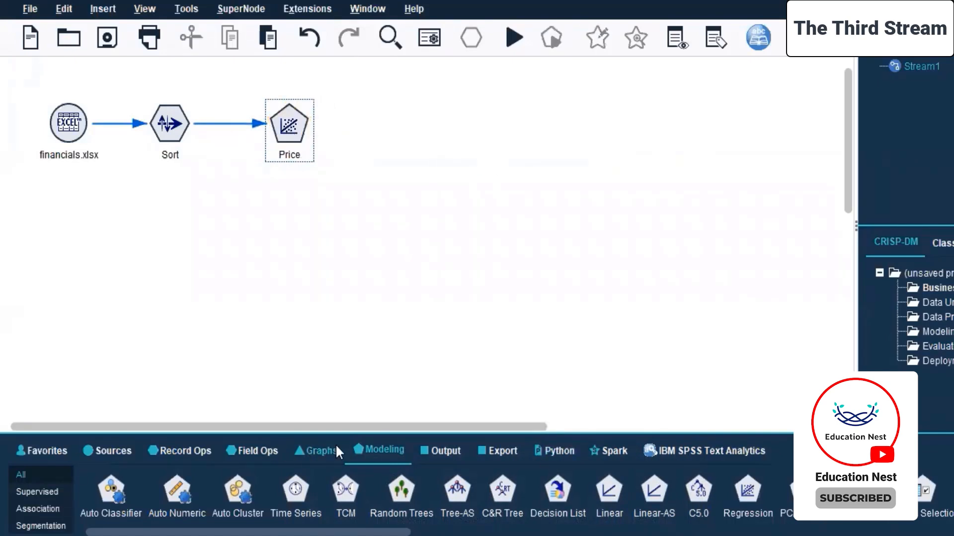
{"action": "left_click", "coordinate": [444, 450]}
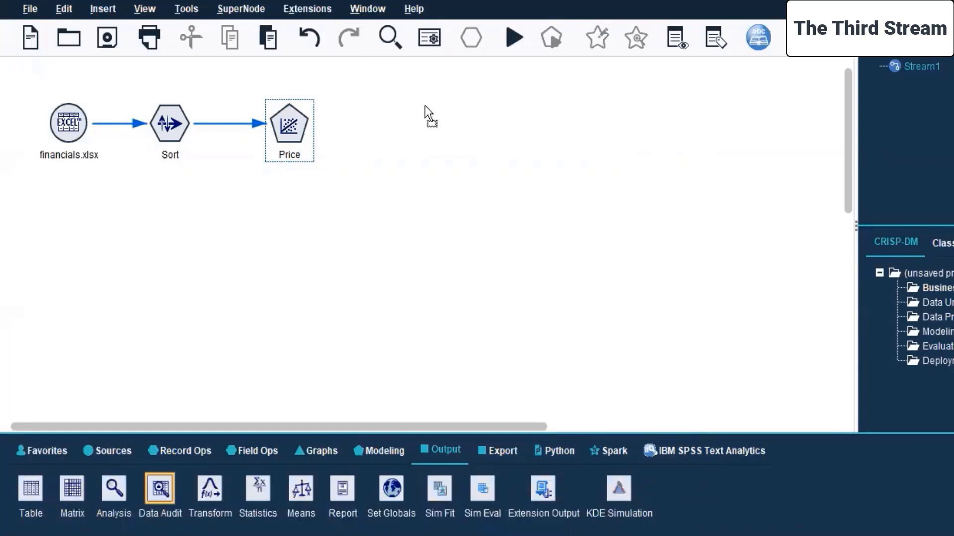
{"action": "left_click_drag", "start_coordinate": [409, 136], "coordinate": [408, 135]}
{"action": "right_click", "coordinate": [282, 132]}
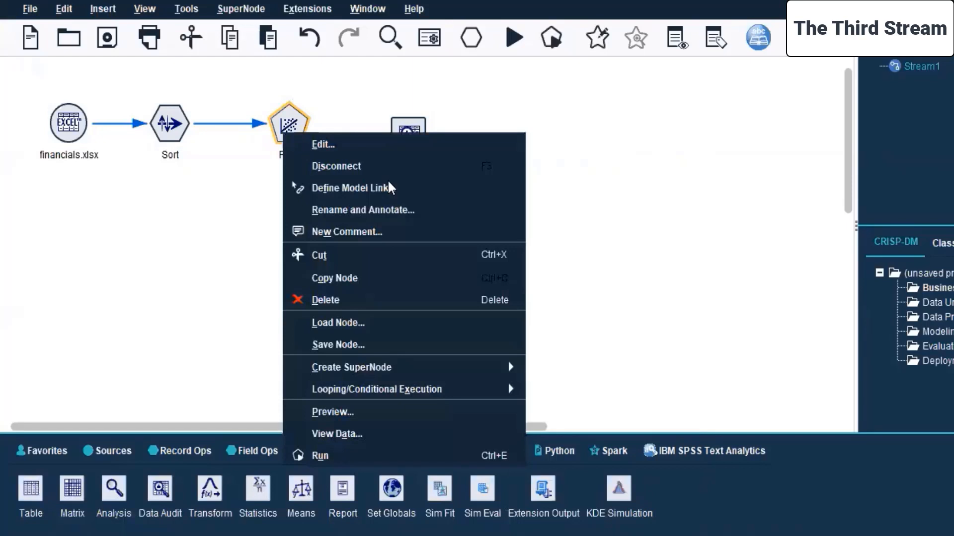
{"action": "left_click", "coordinate": [638, 210]}
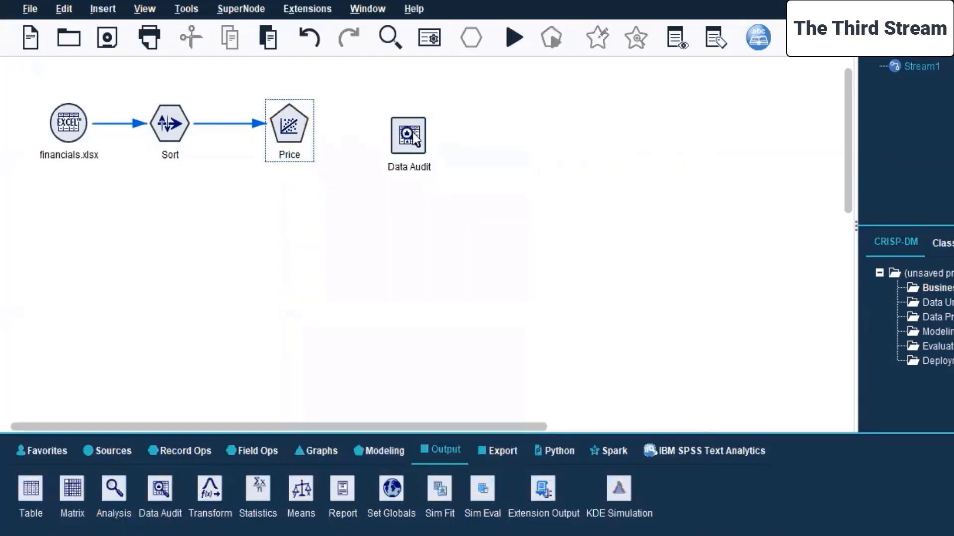
Rearrange the canvas so the Price node sits above the Sort node's level and the Data Audit node directly beneath Price.
{"action": "left_click_drag", "start_coordinate": [413, 130], "coordinate": [312, 193]}
{"action": "left_click_drag", "start_coordinate": [302, 114], "coordinate": [329, 77]}
{"action": "left_click_drag", "start_coordinate": [300, 219], "coordinate": [312, 177]}
Connect the Sort node to the Data Audit node so the sorted financials data feeds the audit.
{"action": "left_click", "coordinate": [168, 133]}
{"action": "right_click", "coordinate": [169, 133]}
{"action": "left_click", "coordinate": [180, 138]}
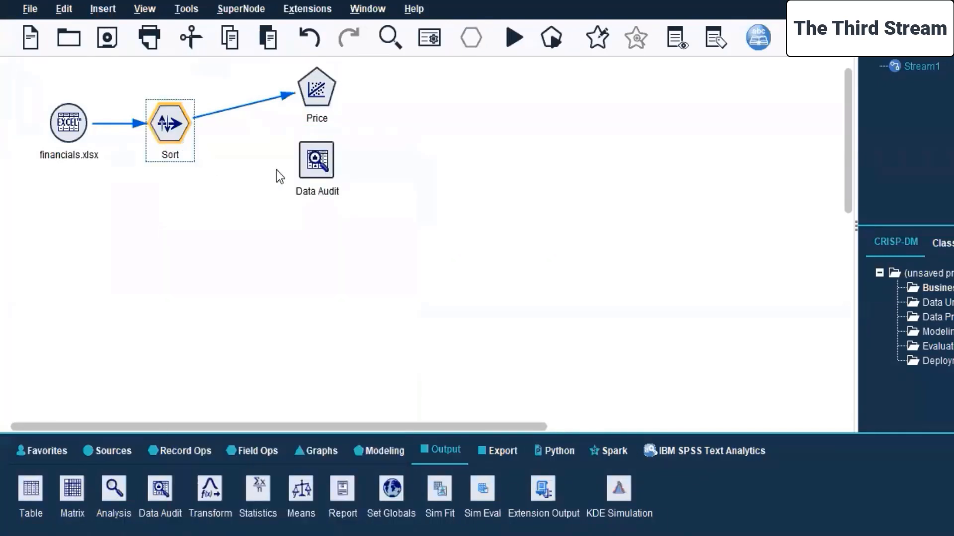
{"action": "left_click", "coordinate": [311, 175]}
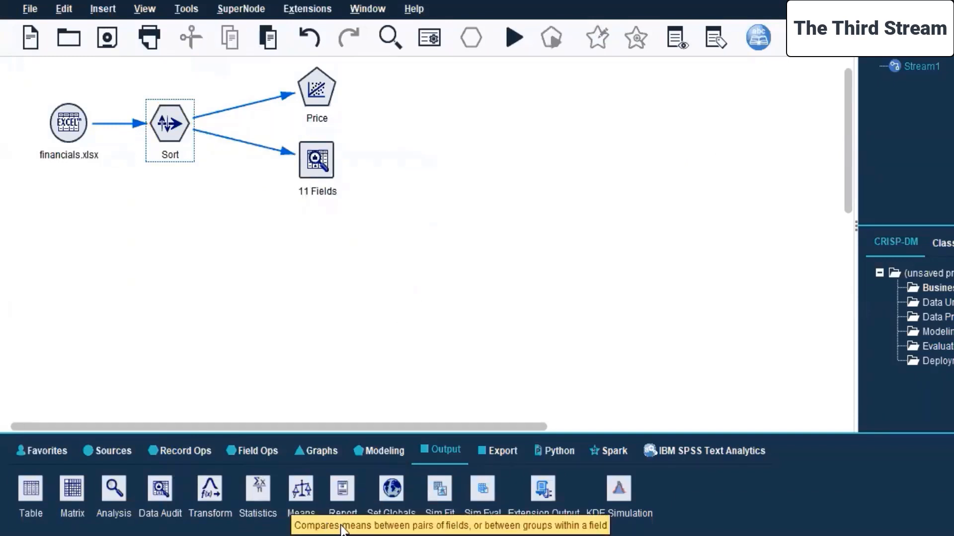
Add a Statistics output node beneath the 11 Fields audit node and connect the Sort node to it.
{"action": "left_click_drag", "start_coordinate": [254, 490], "coordinate": [287, 291]}
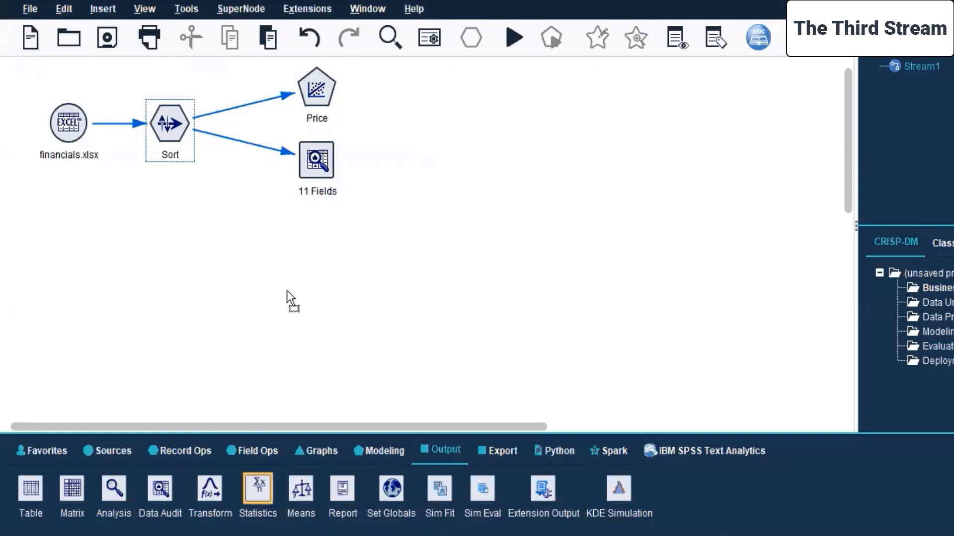
{"action": "left_click_drag", "start_coordinate": [316, 227], "coordinate": [316, 231]}
{"action": "right_click", "coordinate": [159, 130]}
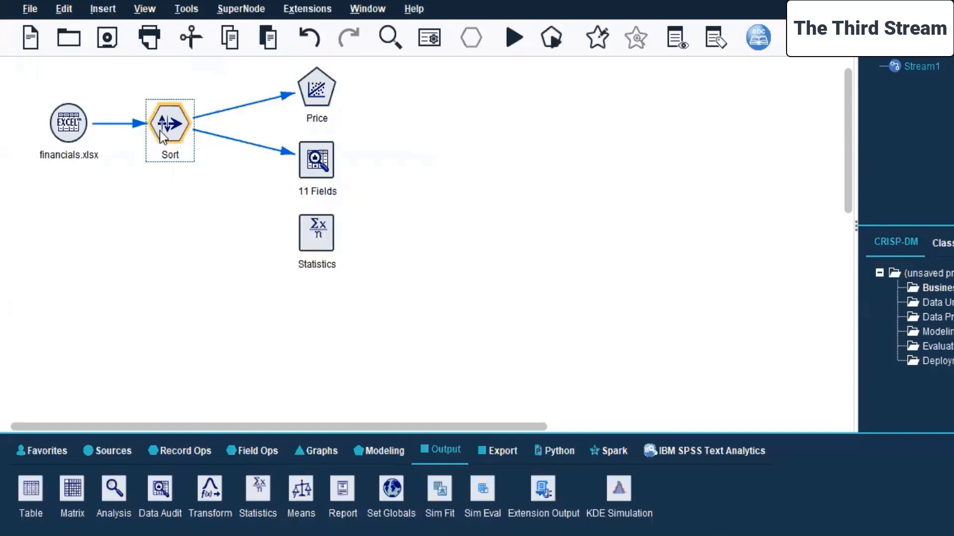
{"action": "left_click", "coordinate": [209, 165]}
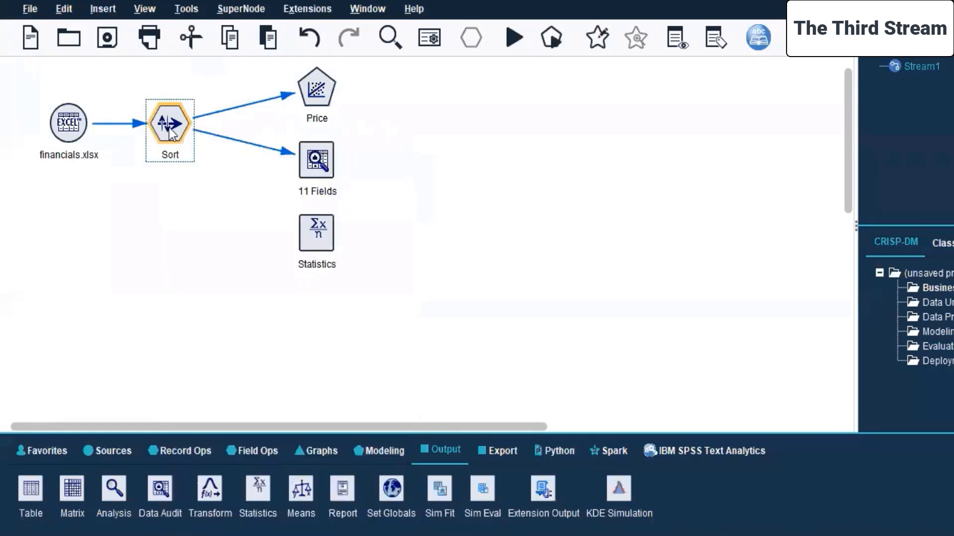
{"action": "left_click", "coordinate": [310, 238]}
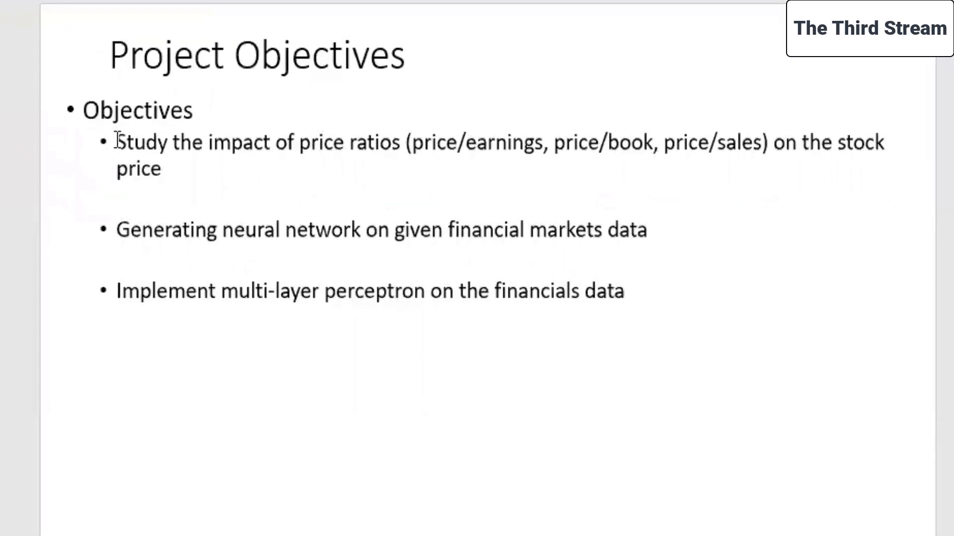
Switch to the PowerPoint Project Objectives slide and review the price-ratio and neural network objectives.
{"action": "left_click_drag", "start_coordinate": [118, 137], "coordinate": [183, 177]}
{"action": "key", "text": "Escape"}
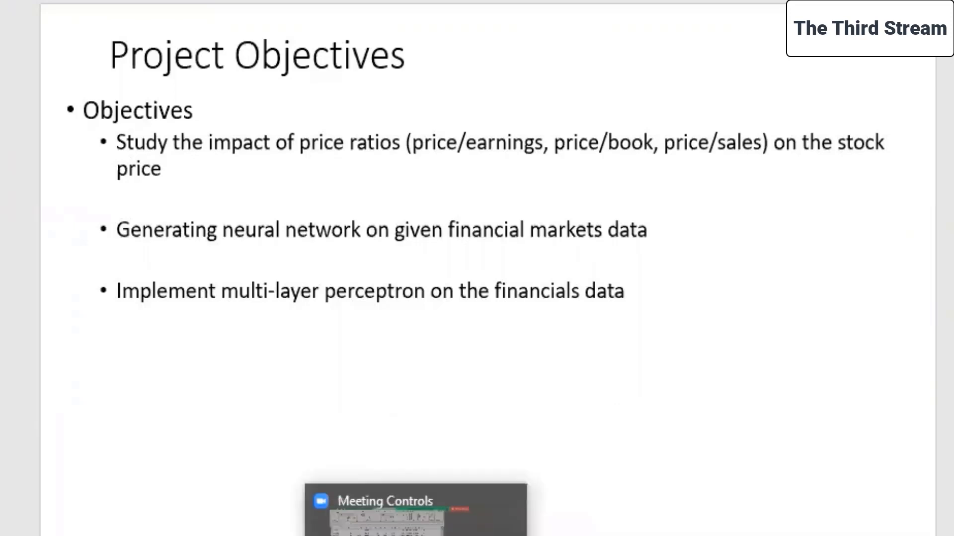
{"action": "left_click", "coordinate": [401, 504]}
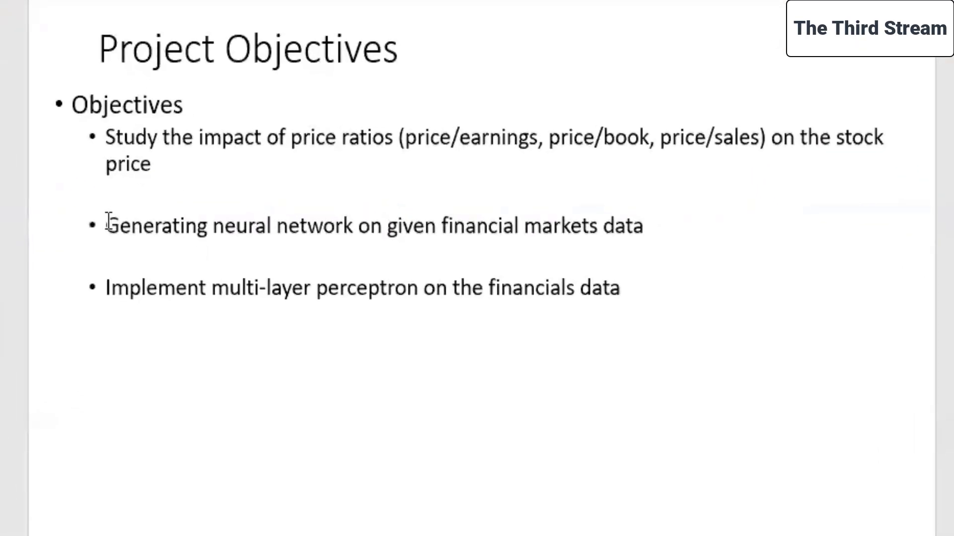
{"action": "left_click_drag", "start_coordinate": [108, 226], "coordinate": [631, 236]}
{"action": "left_click", "coordinate": [14, 205]}
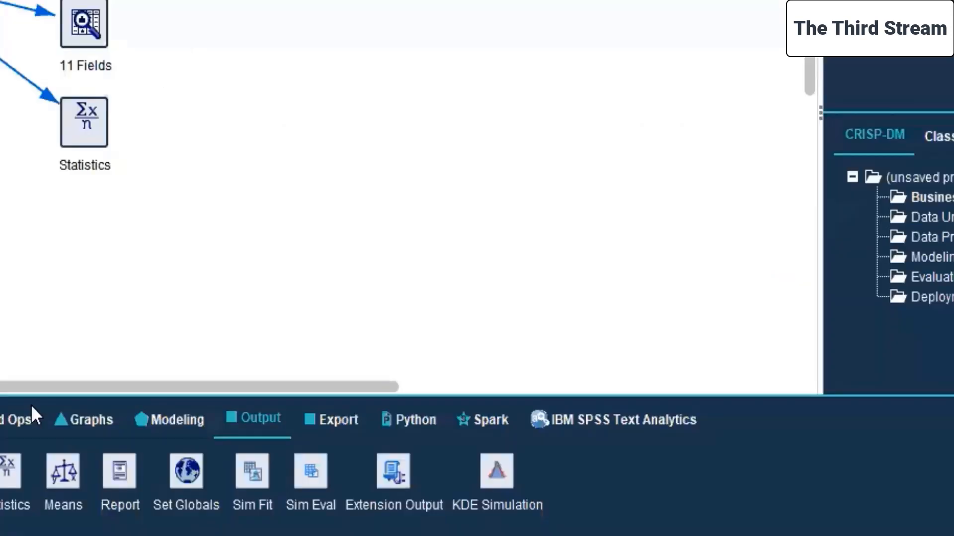
Add a Filter node below the Sort node and connect the financials.xlsx source node to it.
{"action": "left_click", "coordinate": [63, 130]}
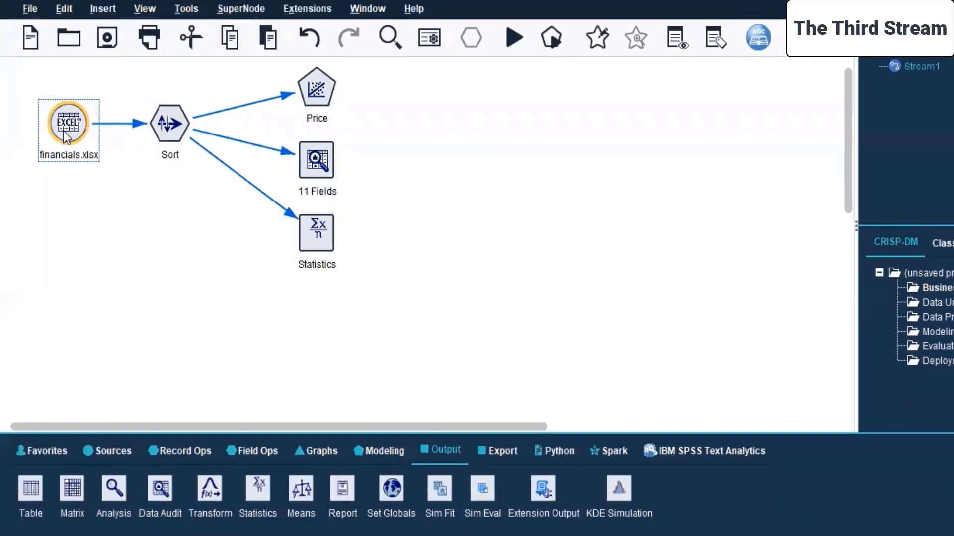
{"action": "left_click", "coordinate": [238, 451]}
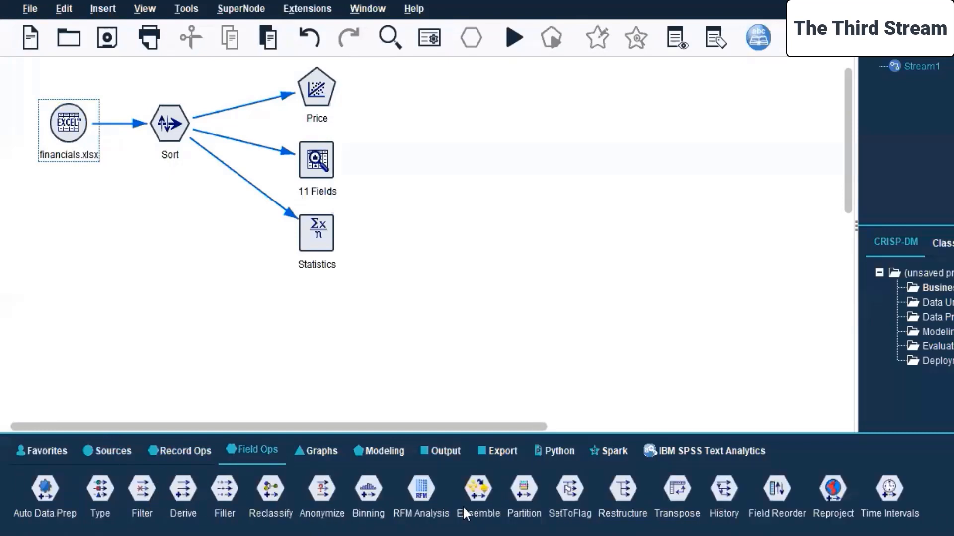
{"action": "left_click", "coordinate": [149, 487]}
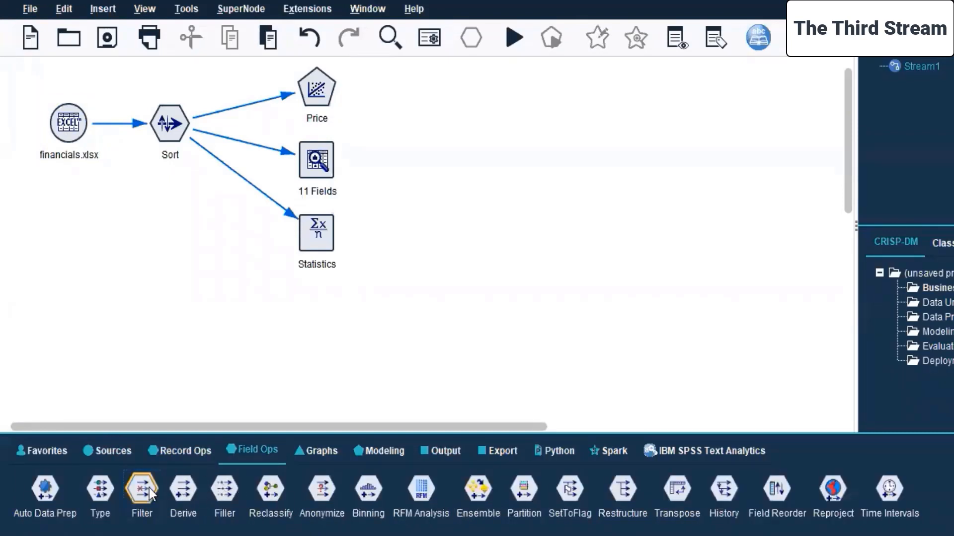
{"action": "left_click", "coordinate": [391, 234]}
{"action": "left_click_drag", "start_coordinate": [401, 241], "coordinate": [169, 251]}
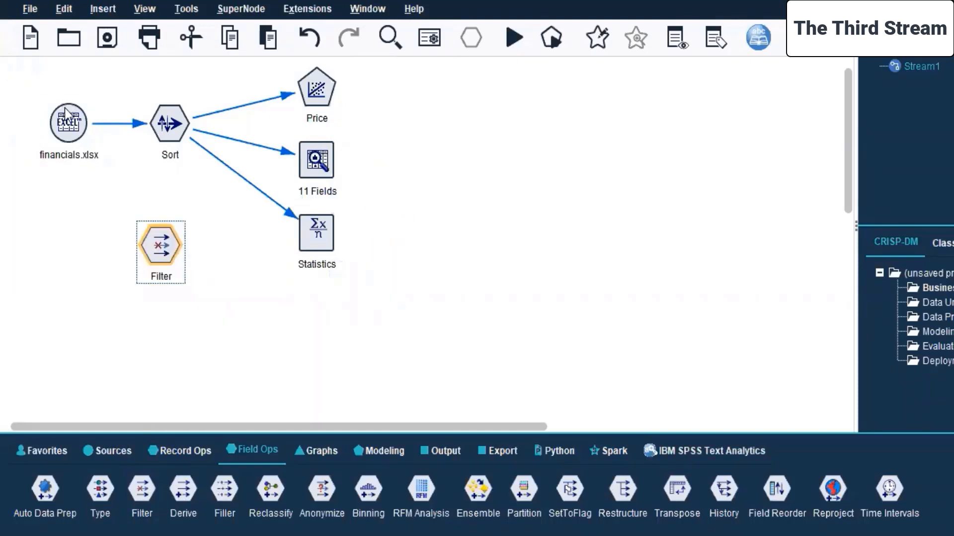
{"action": "left_click", "coordinate": [69, 122]}
{"action": "right_click", "coordinate": [71, 125]}
{"action": "key", "text": "Escape"}
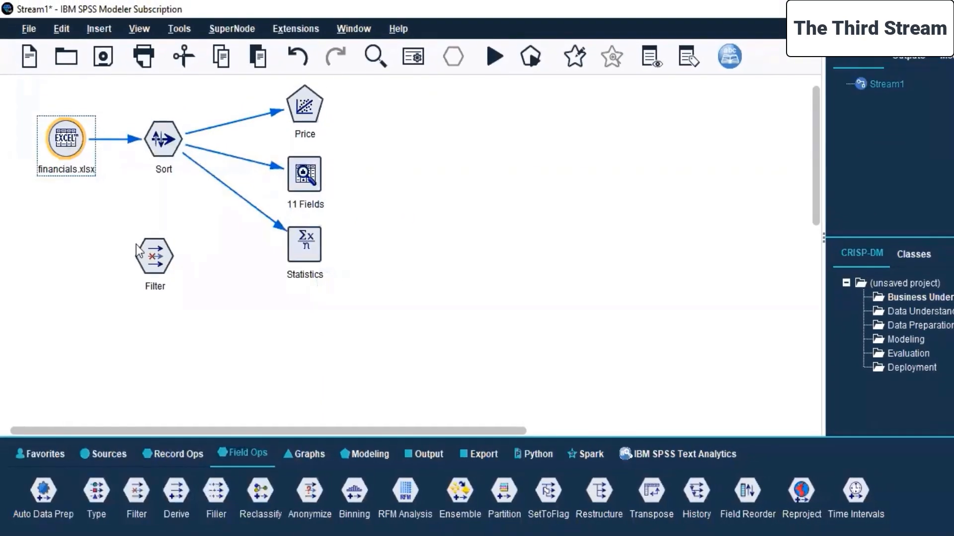
{"action": "left_click", "coordinate": [139, 249]}
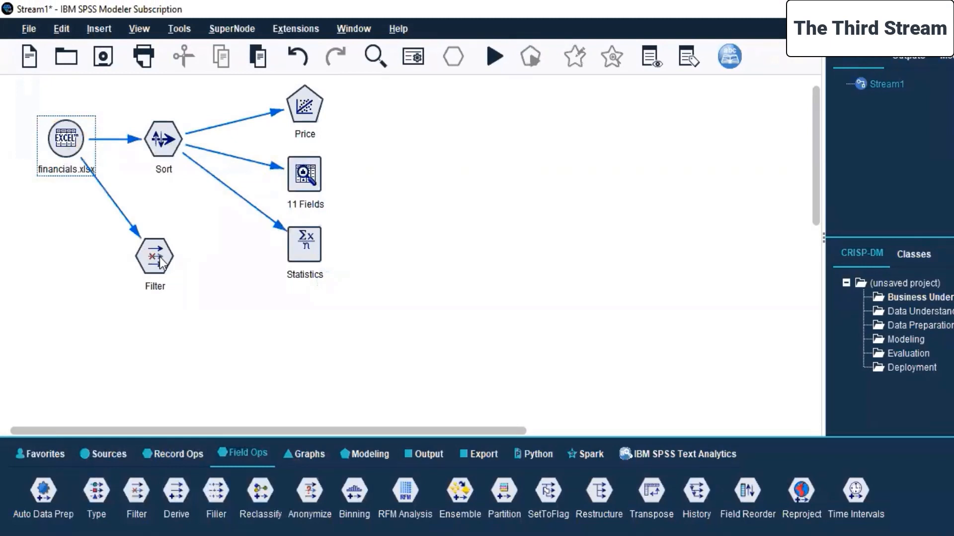
Open the Filter node's settings and exclude the Symbol, Name and Sector fields.
{"action": "left_click", "coordinate": [162, 263]}
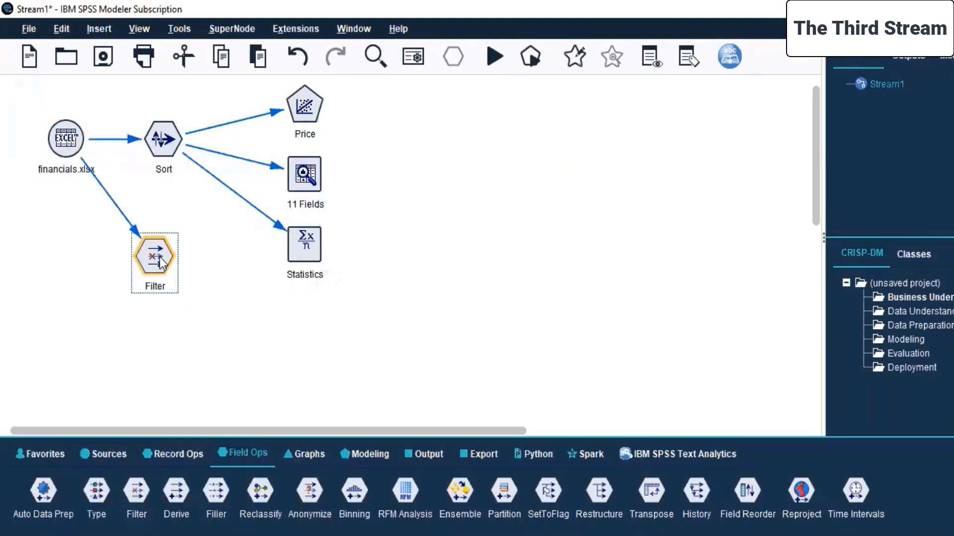
{"action": "right_click", "coordinate": [162, 263]}
{"action": "left_click", "coordinate": [209, 9]}
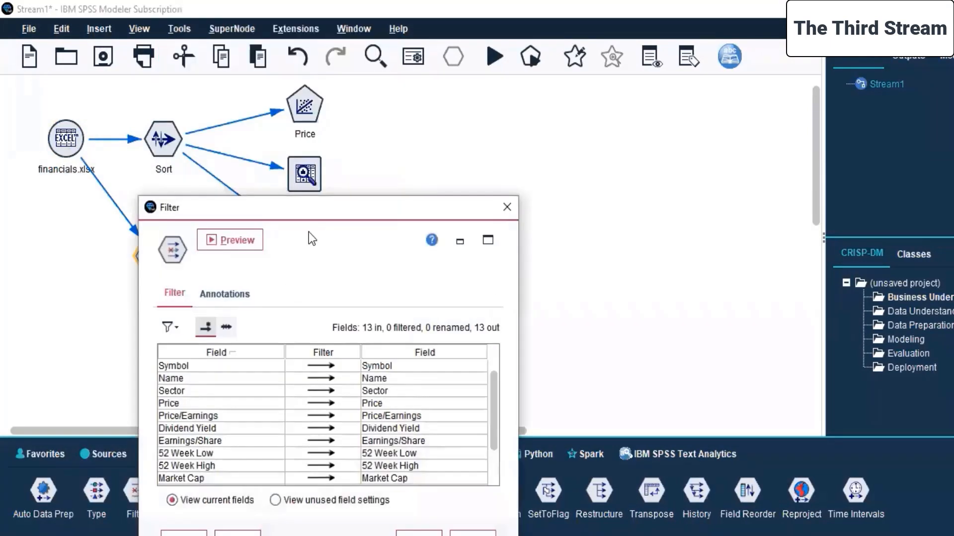
{"action": "left_click_drag", "start_coordinate": [329, 207], "coordinate": [484, 99]}
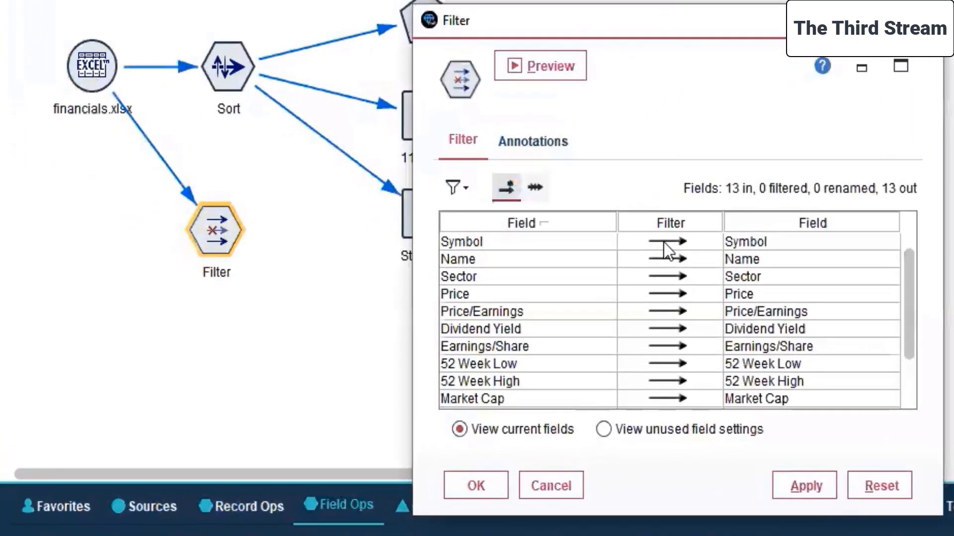
{"action": "left_click", "coordinate": [473, 259]}
{"action": "left_click", "coordinate": [655, 260]}
{"action": "left_click", "coordinate": [666, 277]}
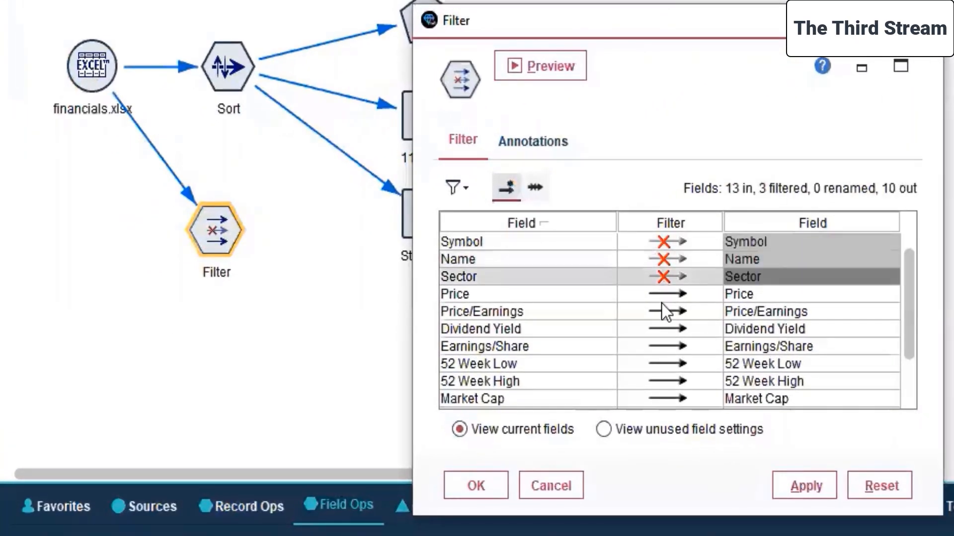
Exclude the 52 Week Low and 52 Week High fields in the Filter node.
{"action": "scroll", "coordinate": [661, 306], "scroll_direction": "down", "scroll_amount": 1}
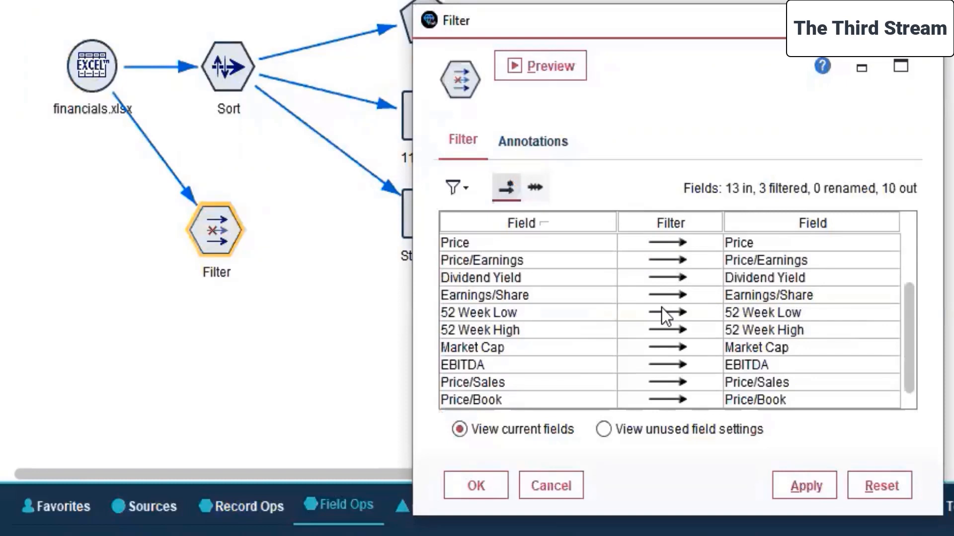
{"action": "left_click", "coordinate": [660, 346]}
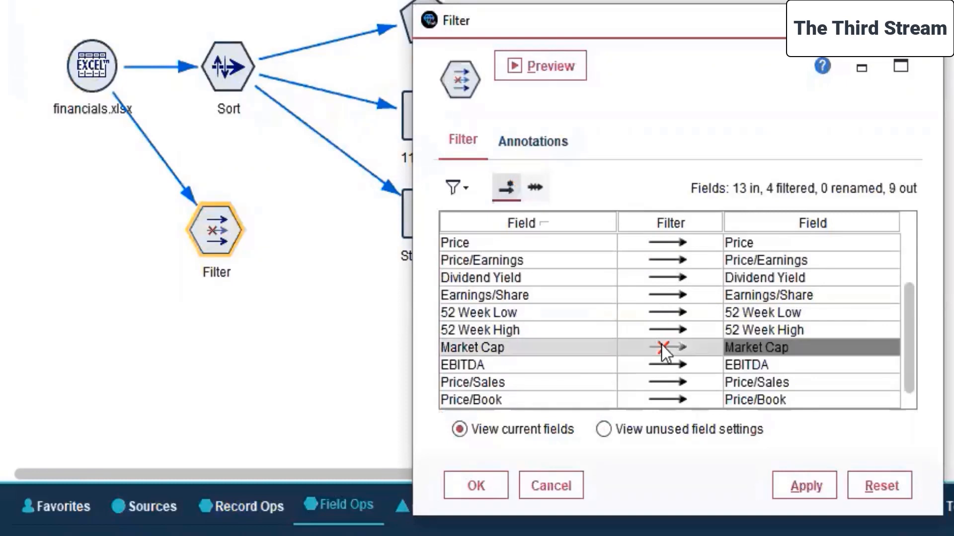
{"action": "left_click", "coordinate": [654, 349]}
{"action": "left_click", "coordinate": [657, 316]}
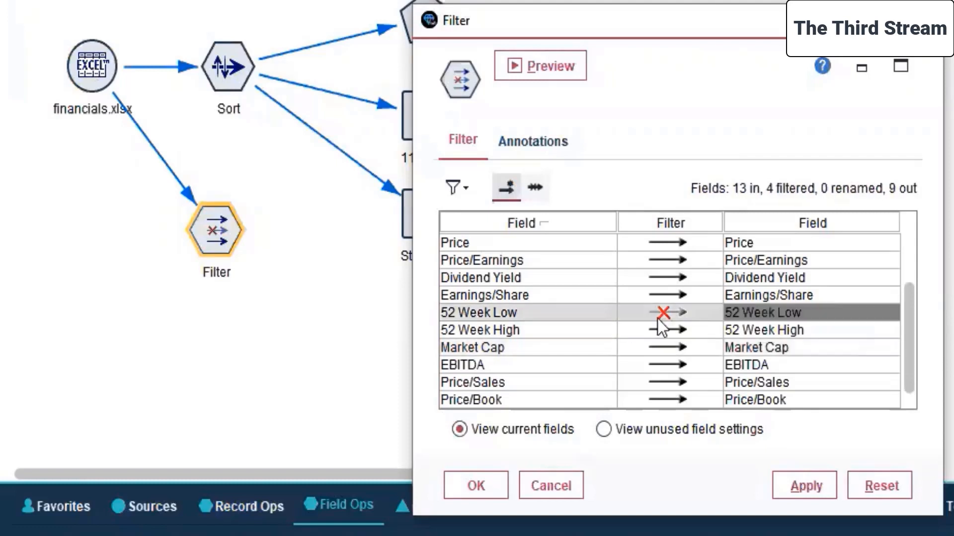
{"action": "left_click", "coordinate": [660, 330]}
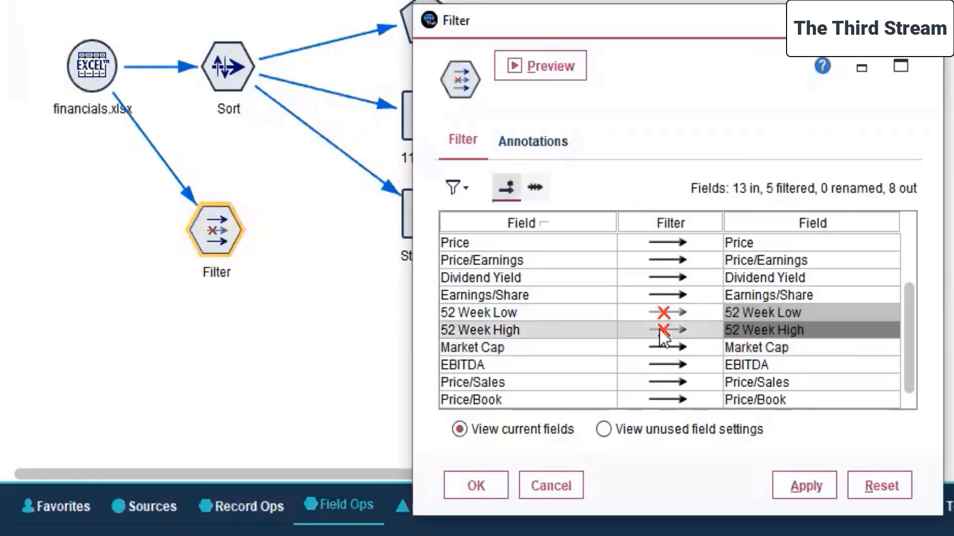
{"action": "left_click", "coordinate": [441, 131]}
{"action": "left_click", "coordinate": [511, 140]}
{"action": "left_click", "coordinate": [448, 136]}
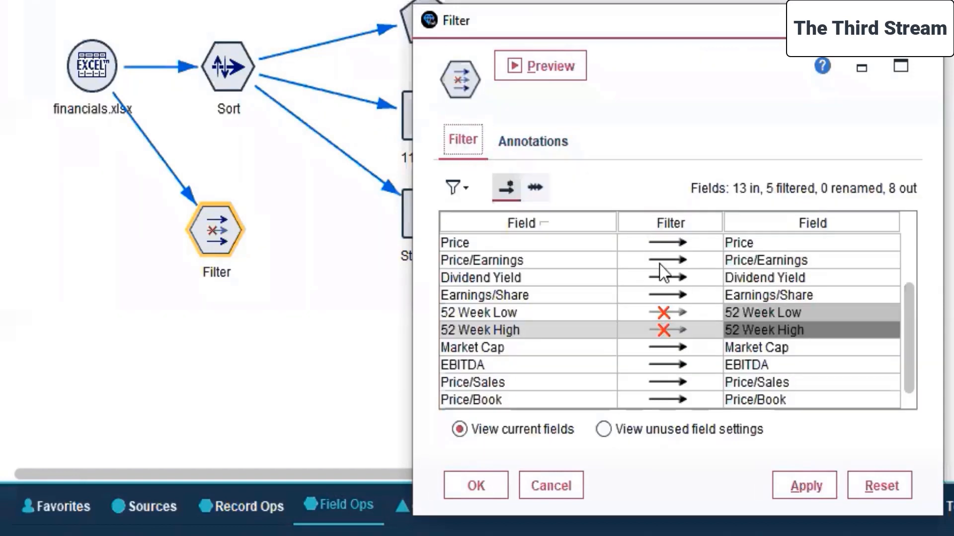
Exclude the Price/Sales, Price/Book, Price/Earnings, Price and Market Cap fields in the Filter node.
{"action": "left_click", "coordinate": [668, 377]}
{"action": "left_click", "coordinate": [662, 398]}
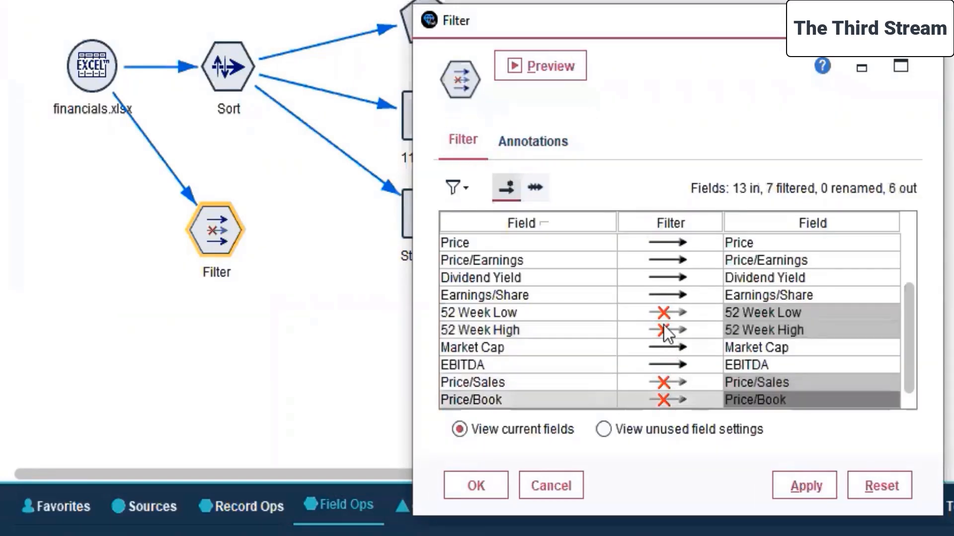
{"action": "left_click", "coordinate": [666, 260]}
{"action": "left_click", "coordinate": [662, 244]}
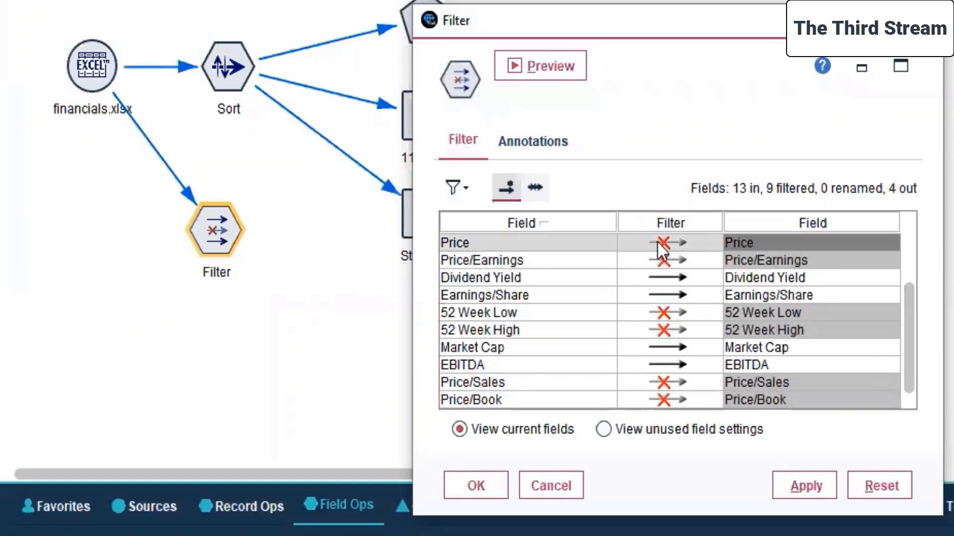
{"action": "left_click", "coordinate": [677, 350]}
{"action": "scroll", "coordinate": [678, 354], "scroll_direction": "up", "scroll_amount": 1}
{"action": "scroll", "coordinate": [678, 353], "scroll_direction": "down", "scroll_amount": 1}
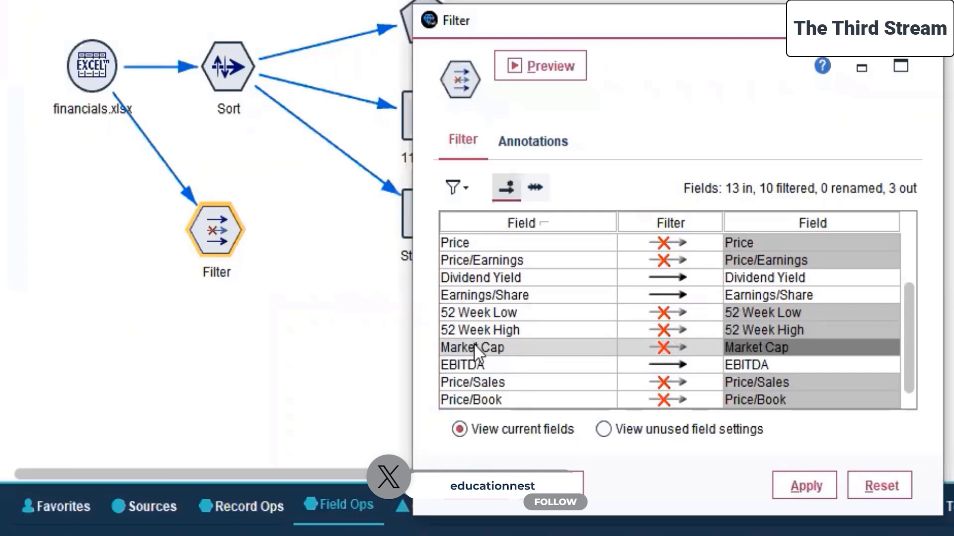
Apply and confirm the Filter node's settings, keeping only Dividend Yield, Earnings/Share and EBITDA.
{"action": "left_click", "coordinate": [786, 484]}
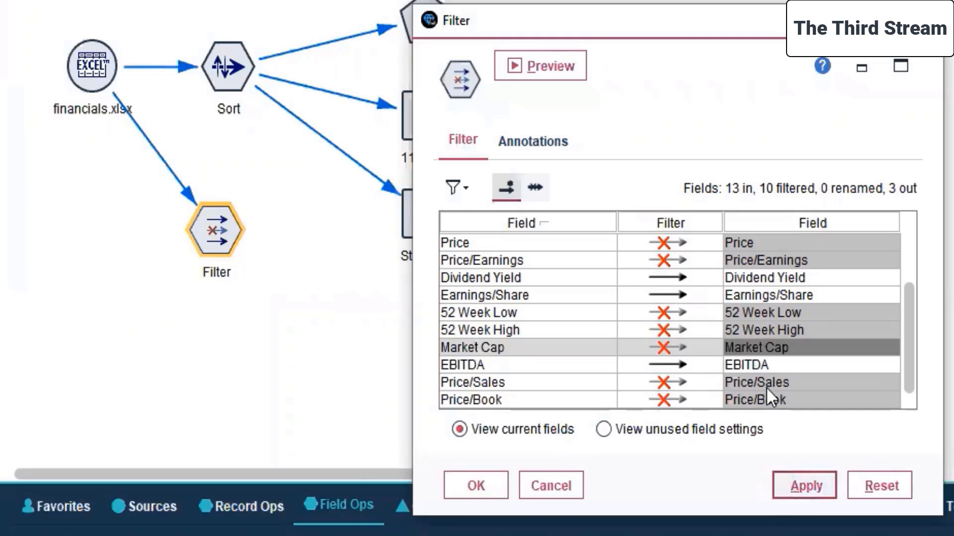
{"action": "left_click", "coordinate": [541, 188]}
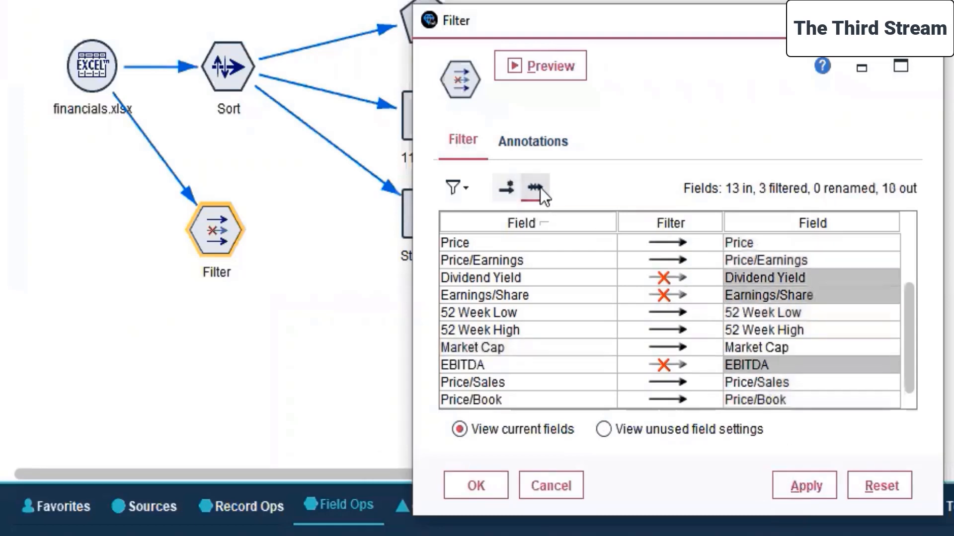
{"action": "left_click", "coordinate": [503, 188]}
{"action": "left_click", "coordinate": [810, 488]}
{"action": "left_click", "coordinate": [466, 488]}
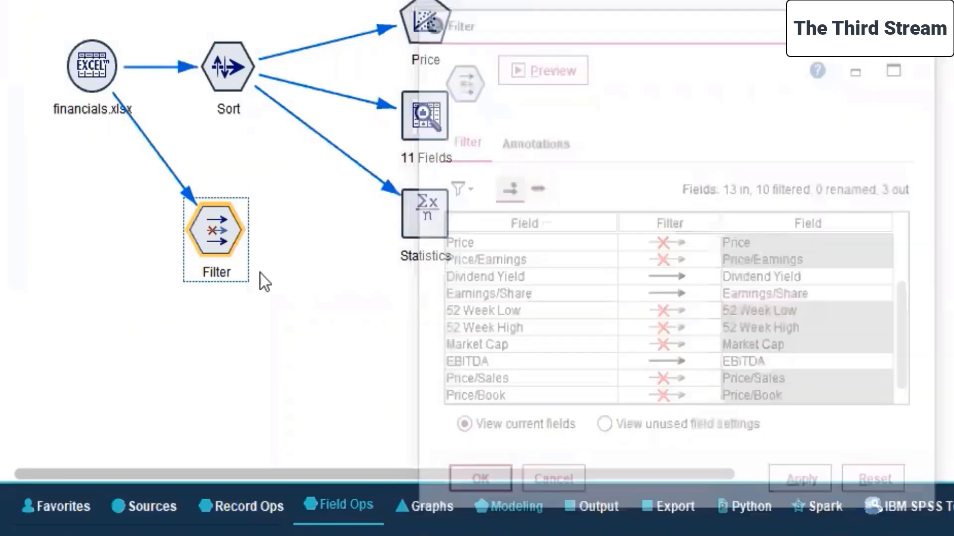
{"action": "left_click", "coordinate": [206, 291]}
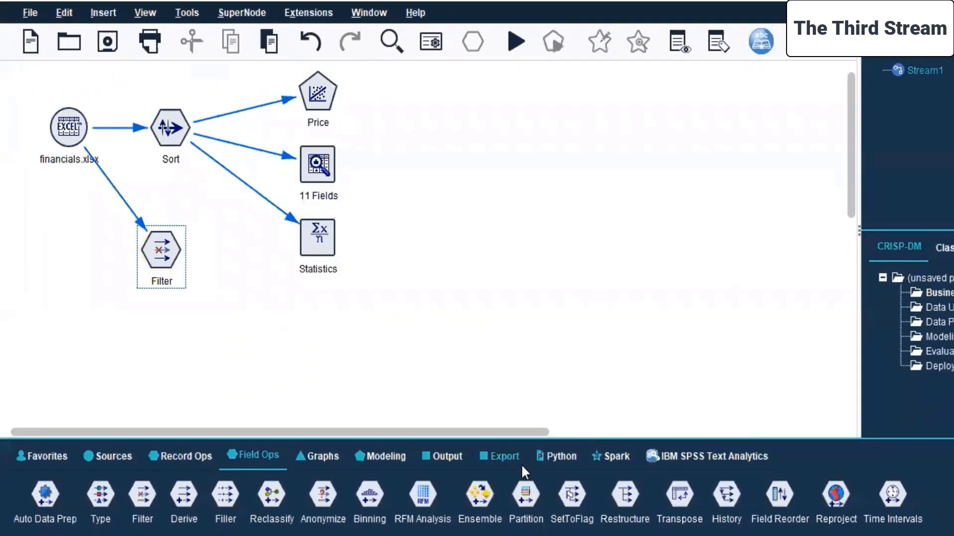
Add a Neural Net modeling node fed by the Filter node and place it below the Statistics node.
{"action": "left_click", "coordinate": [443, 456]}
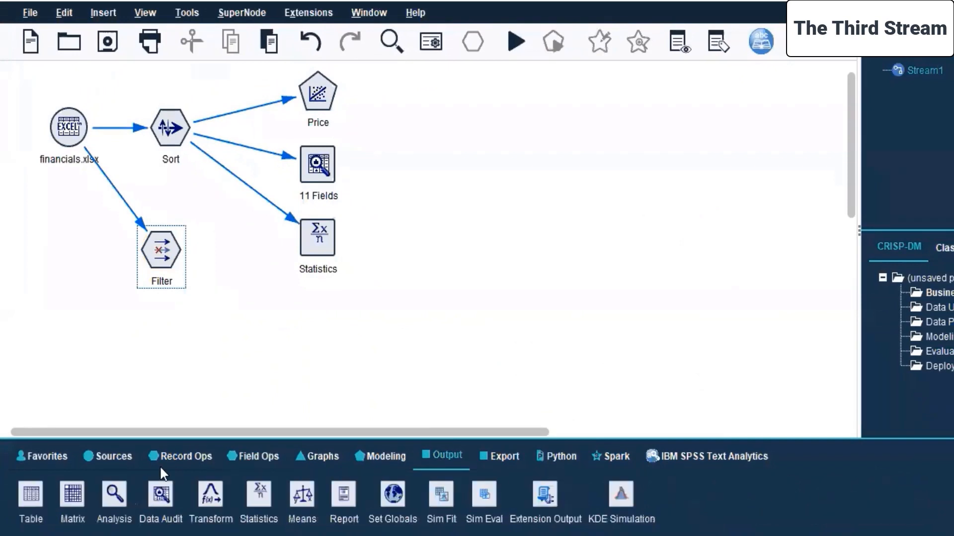
{"action": "left_click", "coordinate": [380, 455]}
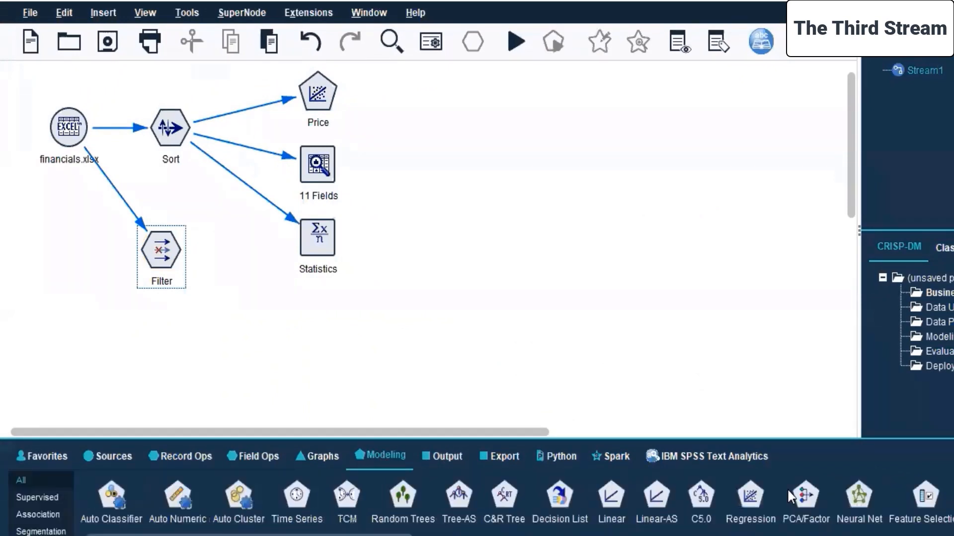
{"action": "double_click", "coordinate": [861, 502]}
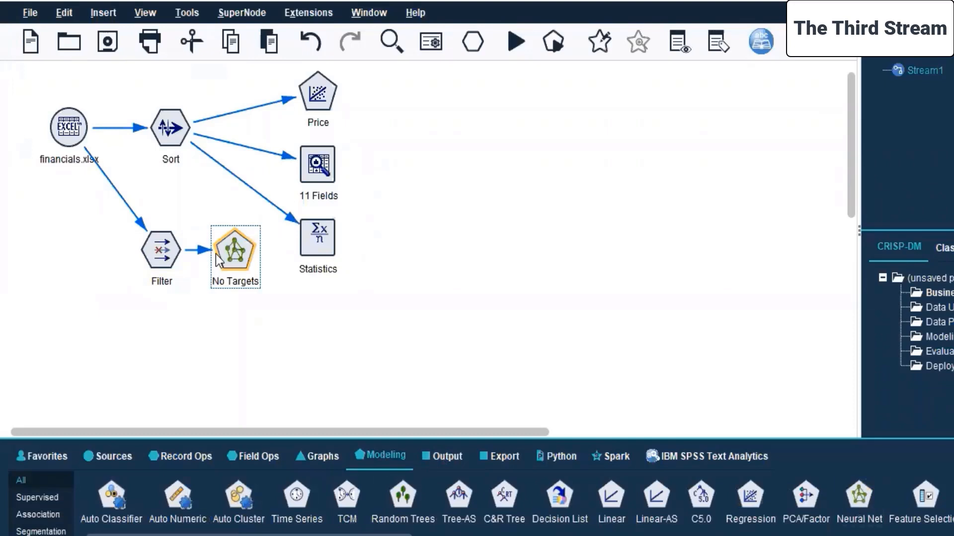
{"action": "left_click_drag", "start_coordinate": [240, 298], "coordinate": [329, 327]}
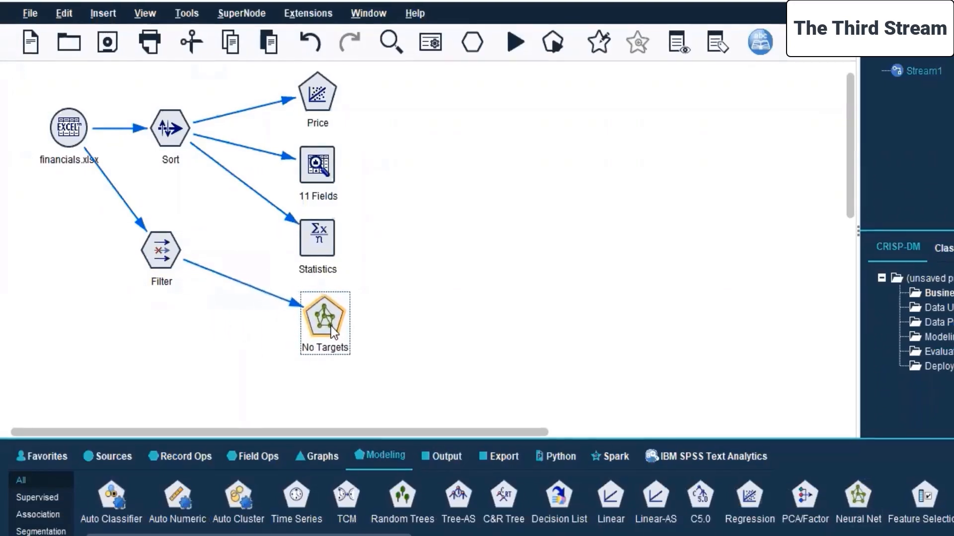
Edit the Neural Net node's custom field assignments with Dividend Yield as target and Earnings/Share and EBITDA as predictors.
{"action": "right_click", "coordinate": [318, 333]}
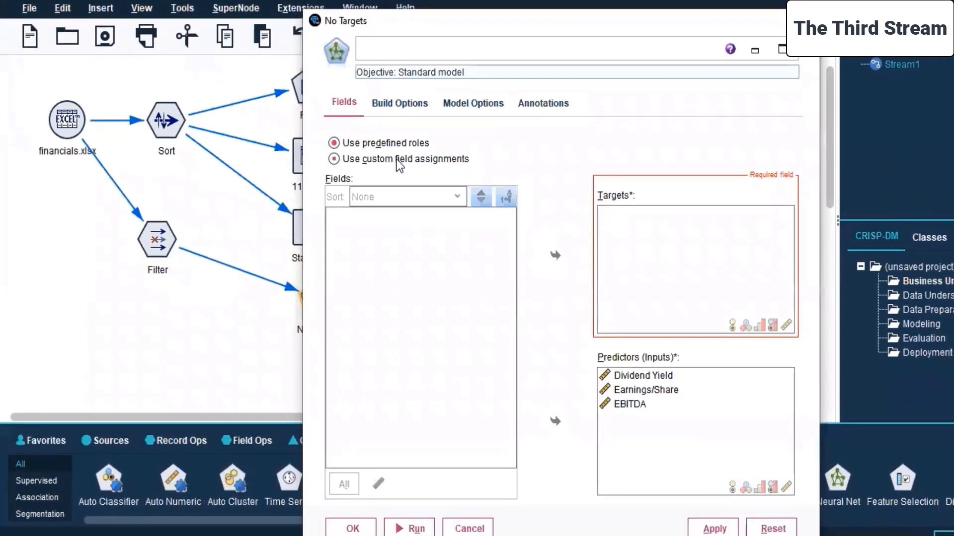
{"action": "left_click", "coordinate": [396, 159]}
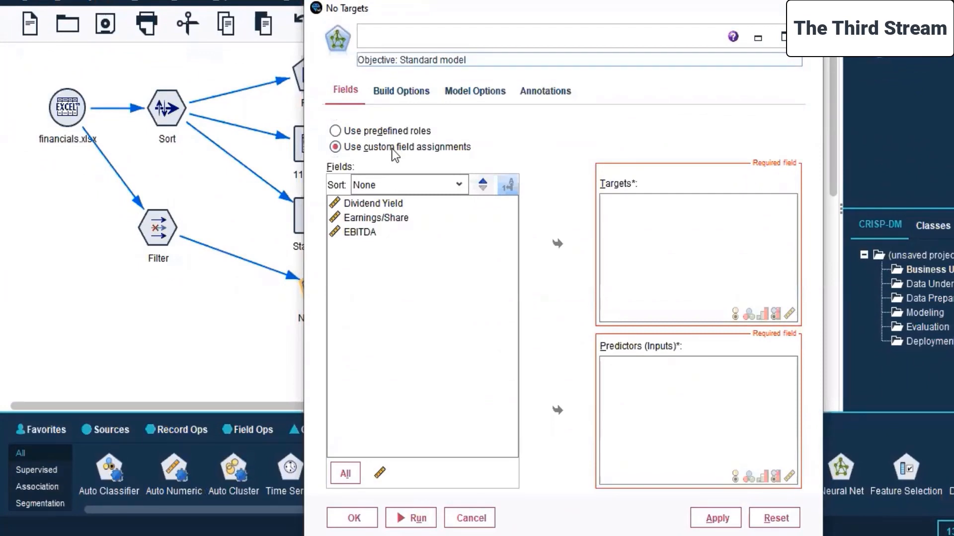
{"action": "left_click", "coordinate": [366, 204]}
{"action": "left_click", "coordinate": [558, 244]}
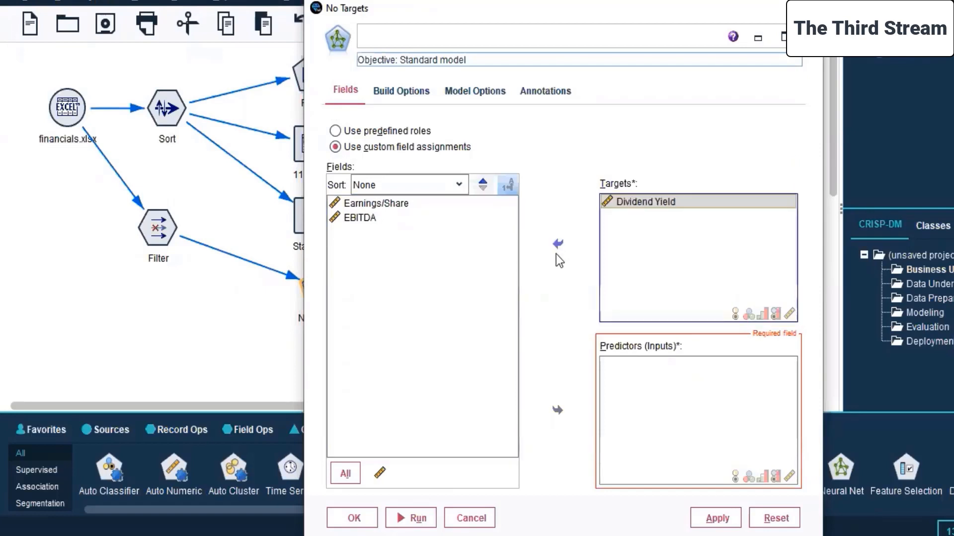
{"action": "left_click", "coordinate": [363, 221]}
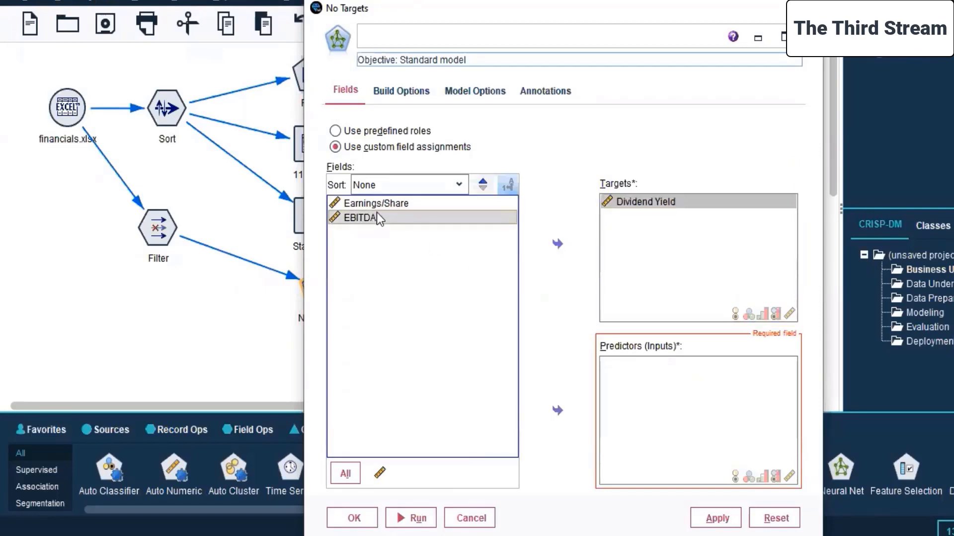
{"action": "left_click", "coordinate": [382, 203], "text": "shift"}
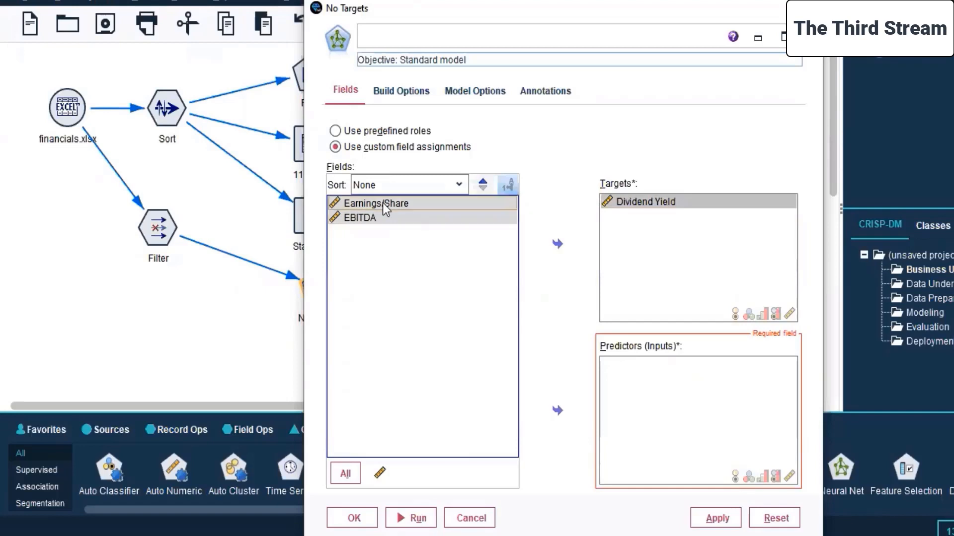
{"action": "left_click", "coordinate": [555, 411]}
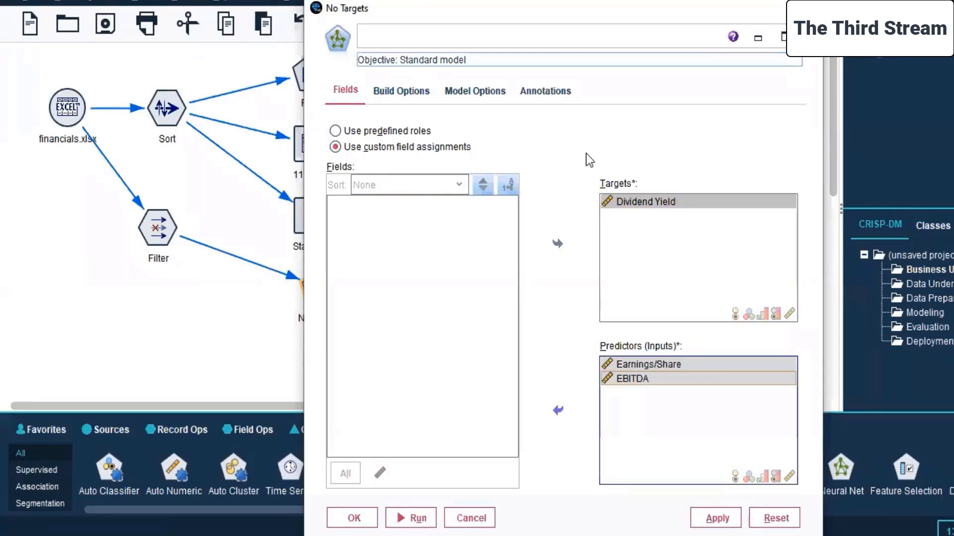
Choose Multilayer Perceptron (MLP) as the neural network model in the build options.
{"action": "left_click", "coordinate": [396, 93]}
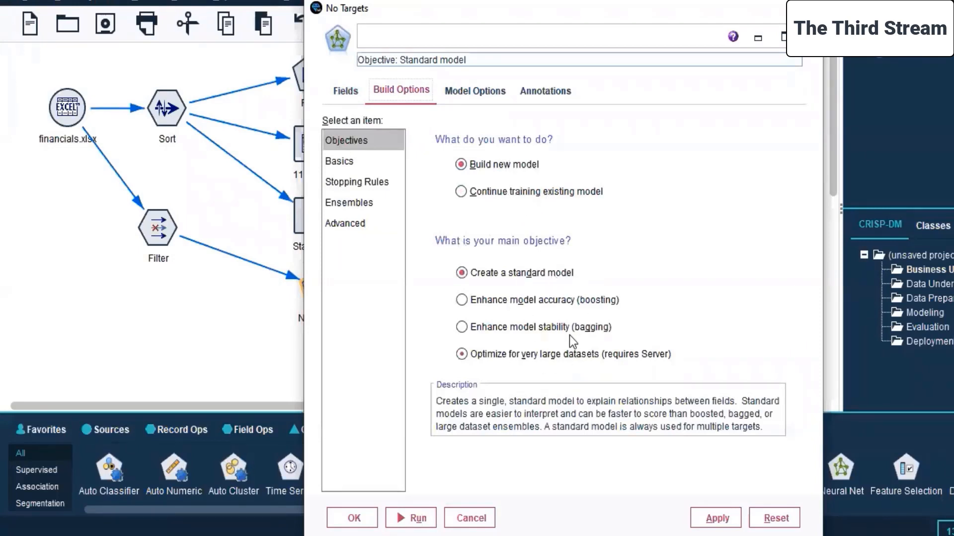
{"action": "left_click", "coordinate": [341, 164]}
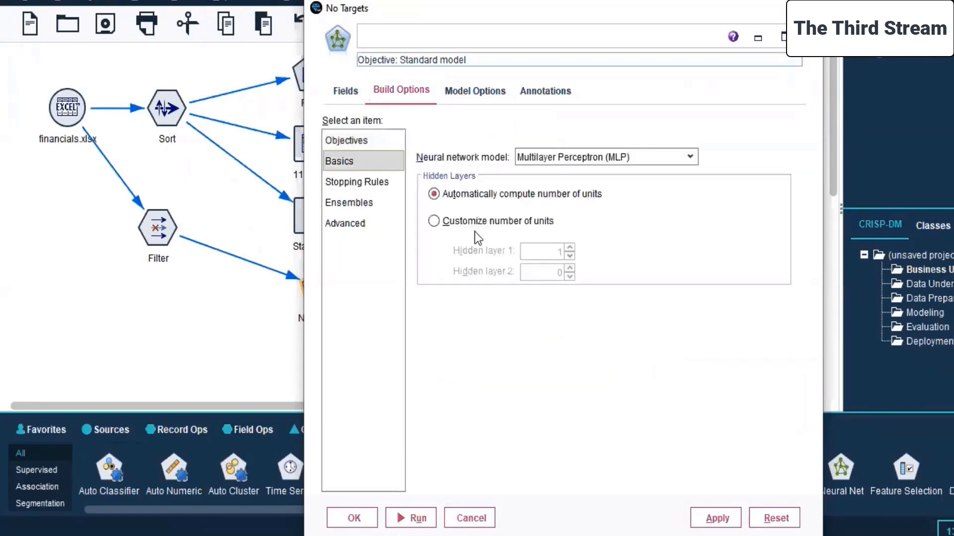
{"action": "left_click", "coordinate": [584, 158]}
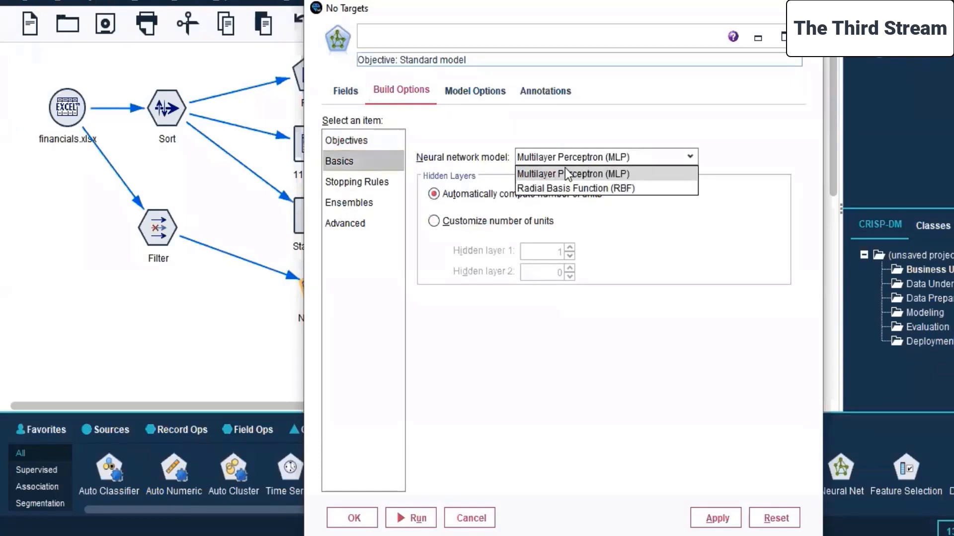
{"action": "left_click", "coordinate": [565, 171]}
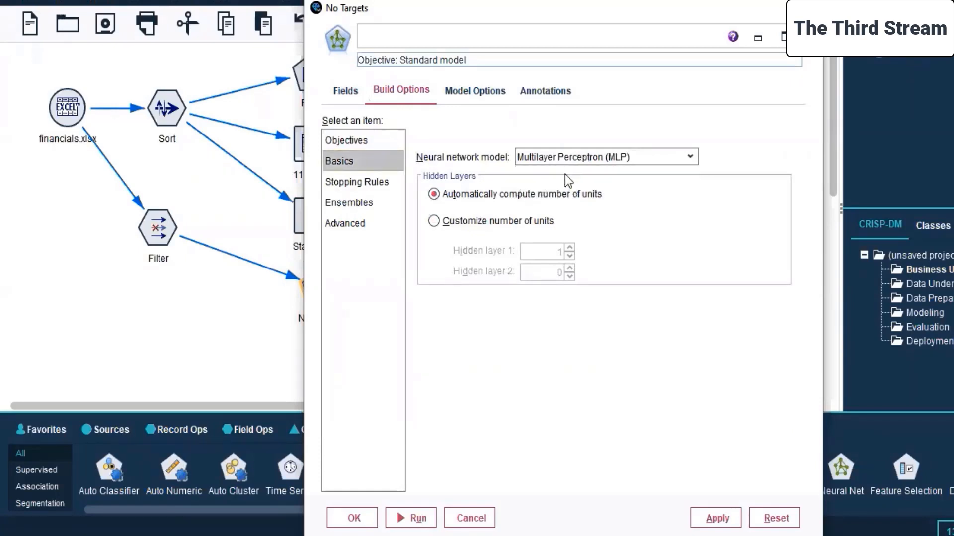
Review the stopping rules, ensembles, advanced options and annotations, and apply and confirm the Neural Net node's settings.
{"action": "left_click", "coordinate": [339, 183]}
{"action": "left_click", "coordinate": [345, 205]}
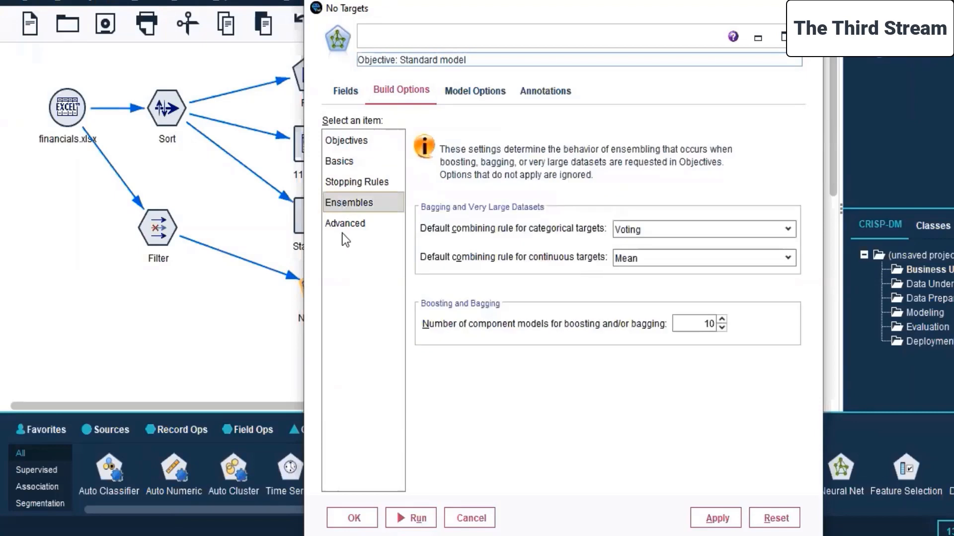
{"action": "left_click", "coordinate": [345, 228]}
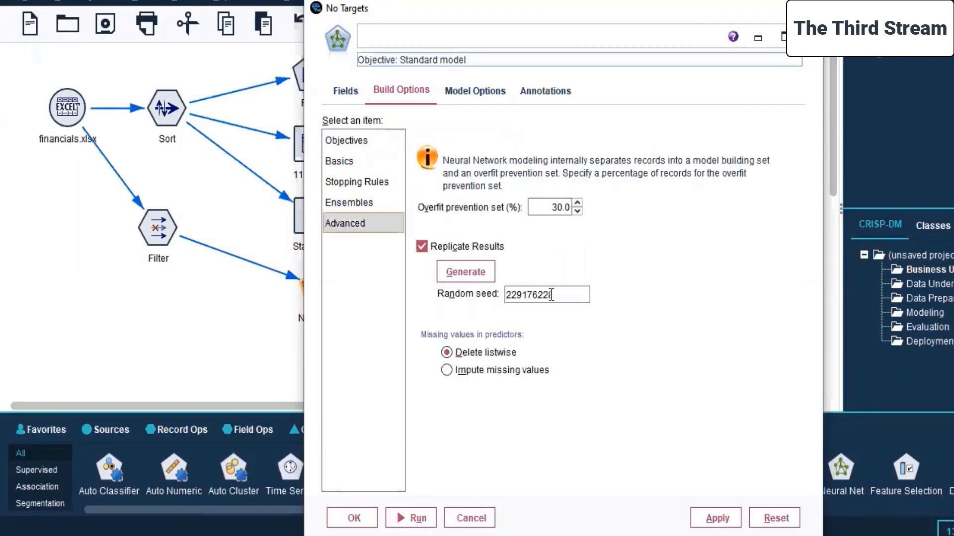
{"action": "left_click", "coordinate": [460, 100]}
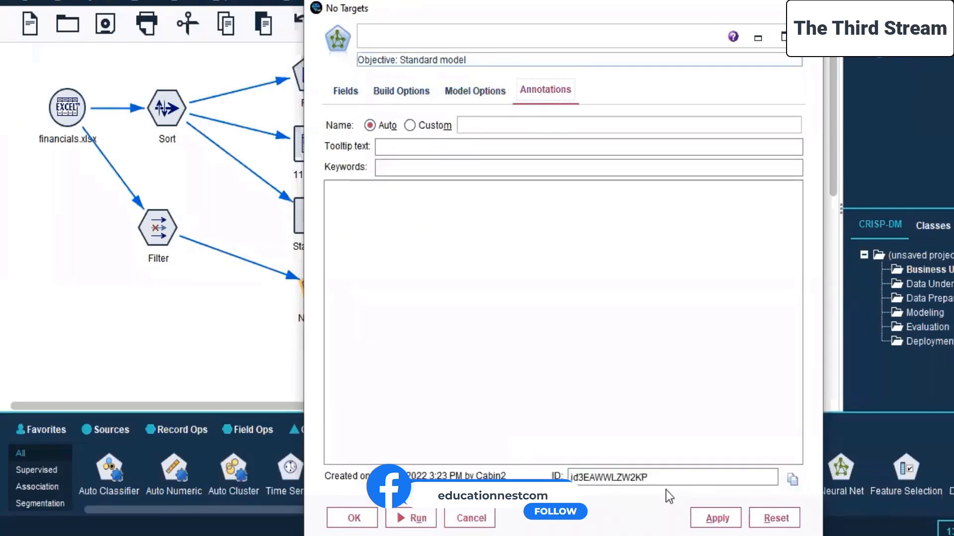
{"action": "left_click", "coordinate": [704, 519]}
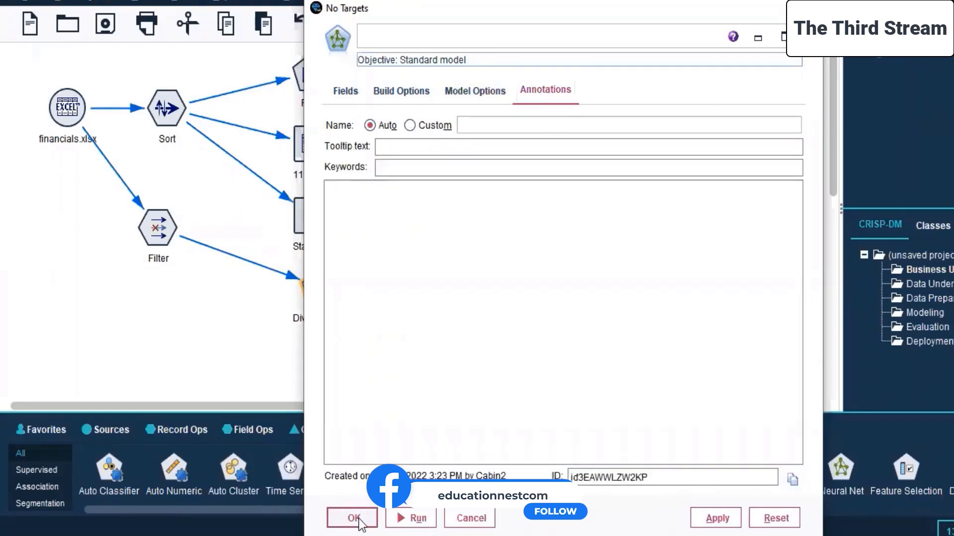
{"action": "left_click", "coordinate": [343, 518]}
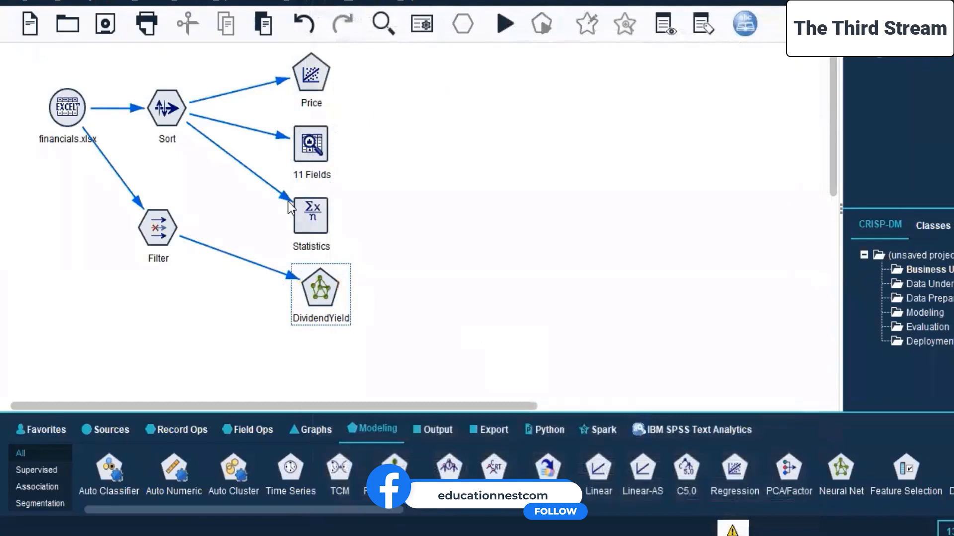
Tighten the stream layout by moving the 11 Fields, Statistics, financials.xlsx, Sort and Filter nodes upward and lining them up with Price.
{"action": "left_click_drag", "start_coordinate": [307, 154], "coordinate": [310, 144]}
{"action": "left_click_drag", "start_coordinate": [311, 215], "coordinate": [311, 202]}
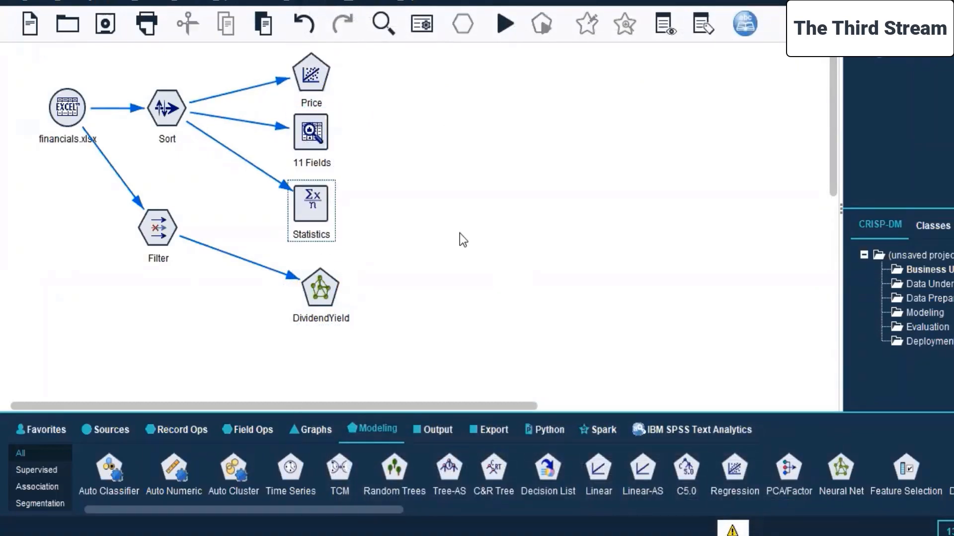
{"action": "left_click_drag", "start_coordinate": [74, 121], "coordinate": [45, 104]}
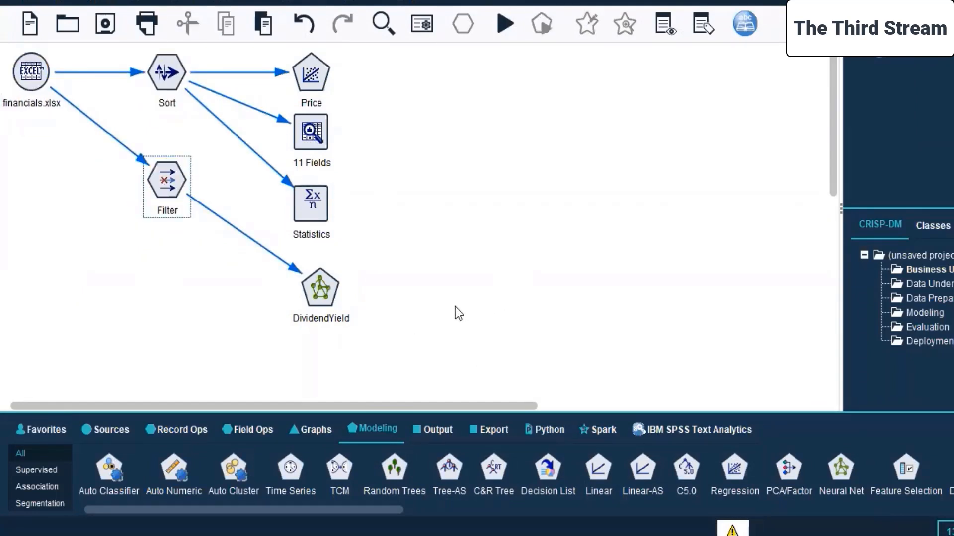
{"action": "left_click", "coordinate": [316, 294]}
{"action": "right_click", "coordinate": [307, 290]}
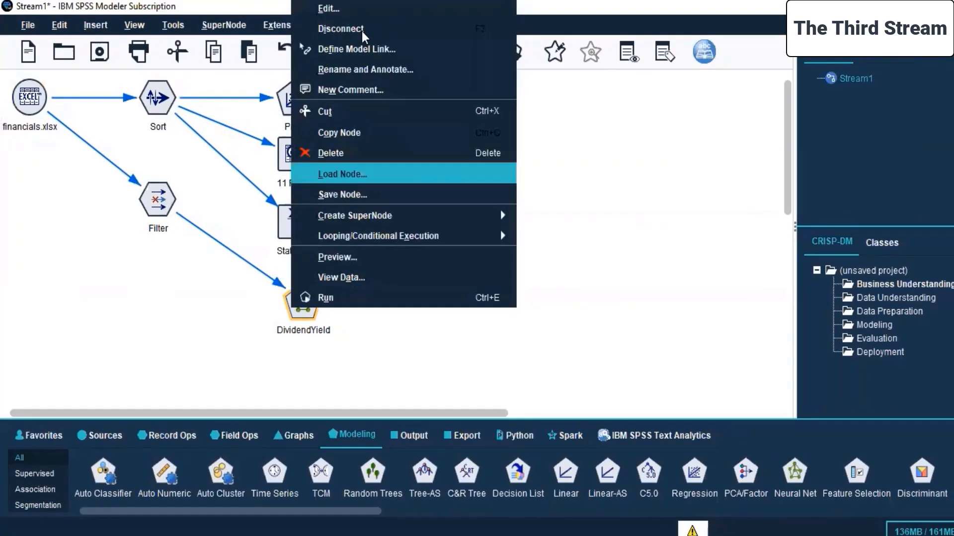
{"action": "left_click", "coordinate": [626, 271]}
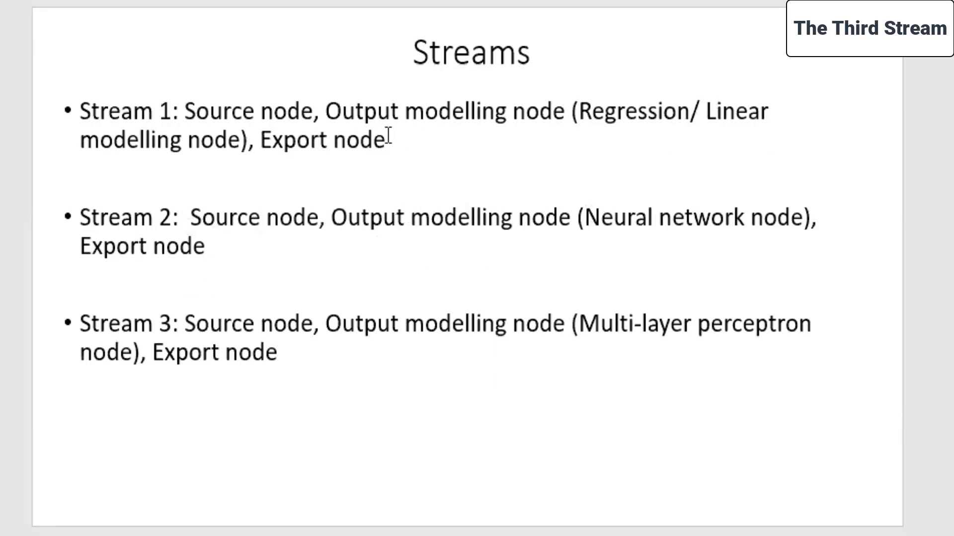
In the PowerPoint Streams slide, delete "Output" before "modelling node" in the Stream 1 and Stream 2 bullets.
{"action": "left_click", "coordinate": [402, 109]}
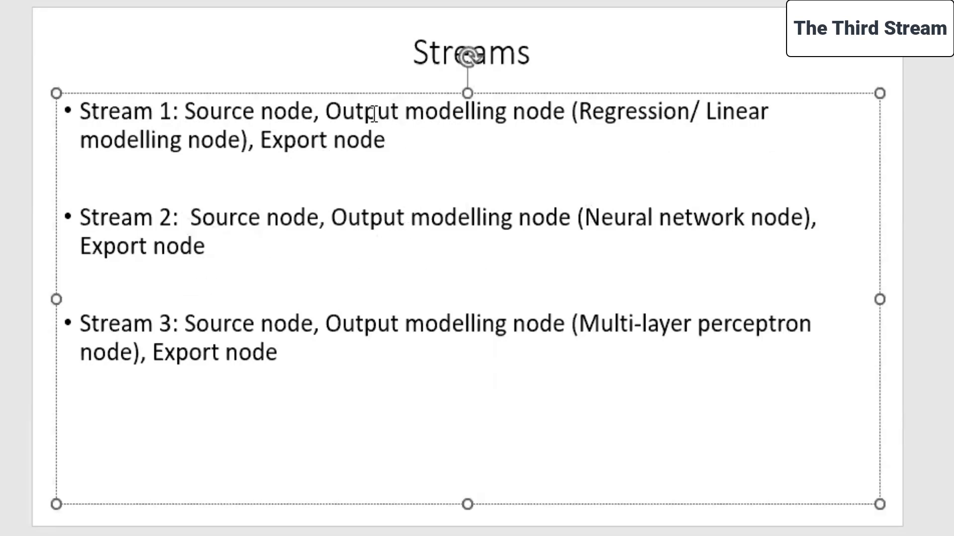
{"action": "key", "text": "BackSpace"}
{"action": "key", "text": "BackSpace"}
{"action": "key", "text": "BackSpace"}
{"action": "key", "text": "BackSpace"}
{"action": "key", "text": "BackSpace"}
{"action": "key", "text": "BackSpace"}
{"action": "left_click", "coordinate": [401, 219]}
{"action": "key", "text": "BackSpace"}
{"action": "key", "text": "BackSpace"}
{"action": "key", "text": "BackSpace"}
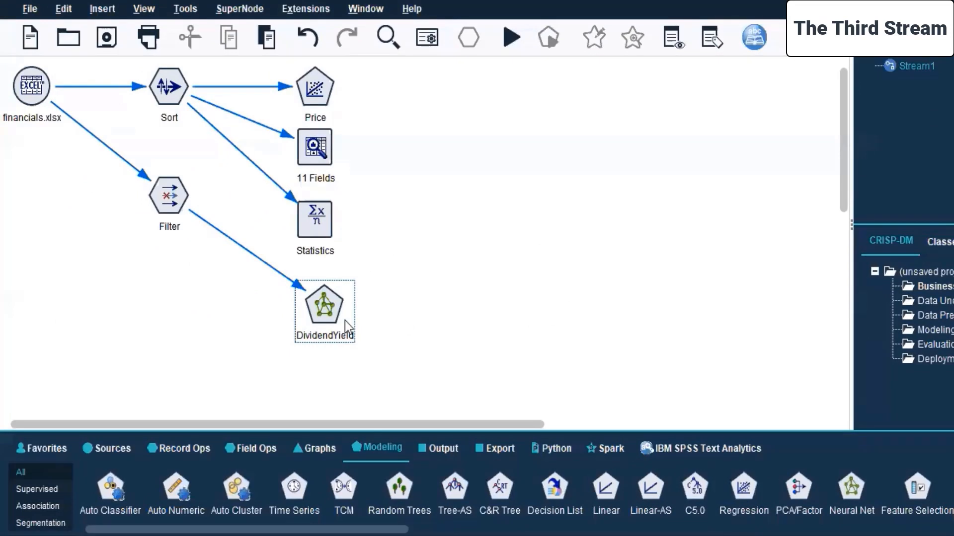
In SPSS Modeler, move the Sort, Filter and all downstream nodes together far to the right of the financials.xlsx source.
{"action": "left_click", "coordinate": [492, 442]}
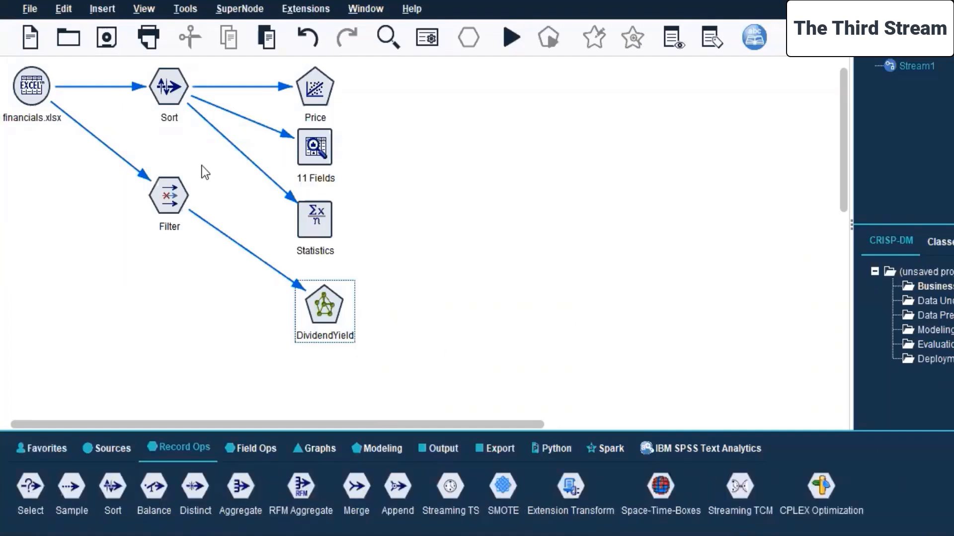
{"action": "left_click_drag", "start_coordinate": [127, 63], "coordinate": [385, 366]}
{"action": "left_click_drag", "start_coordinate": [316, 144], "coordinate": [682, 156]}
{"action": "left_click", "coordinate": [337, 257]}
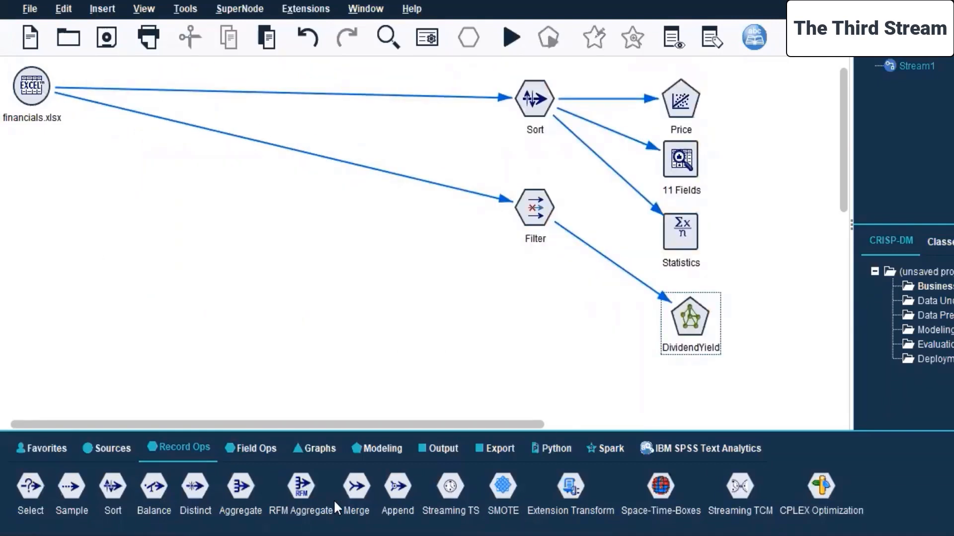
Add a Distinct node below the financials.xlsx source and connect the source to it.
{"action": "double_click", "coordinate": [194, 487]}
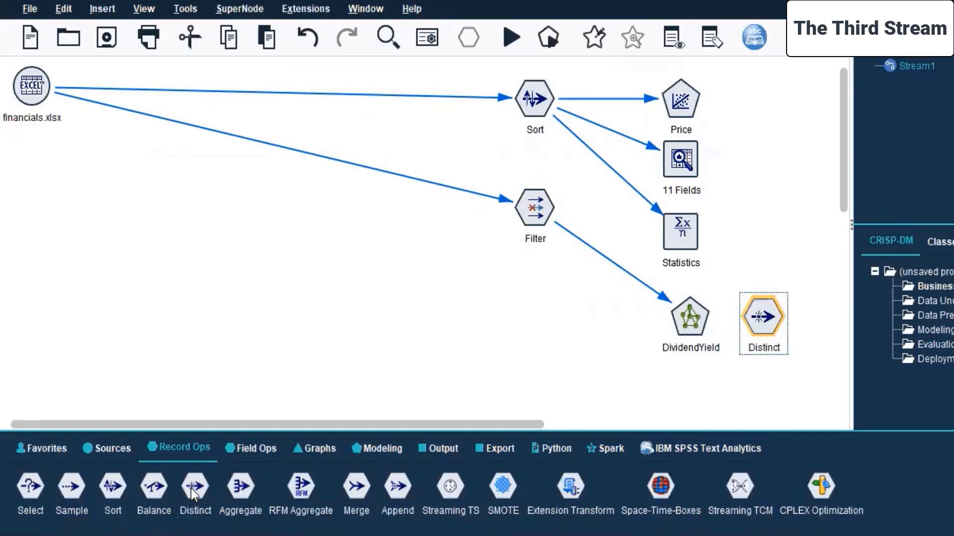
{"action": "left_click_drag", "start_coordinate": [749, 319], "coordinate": [96, 173]}
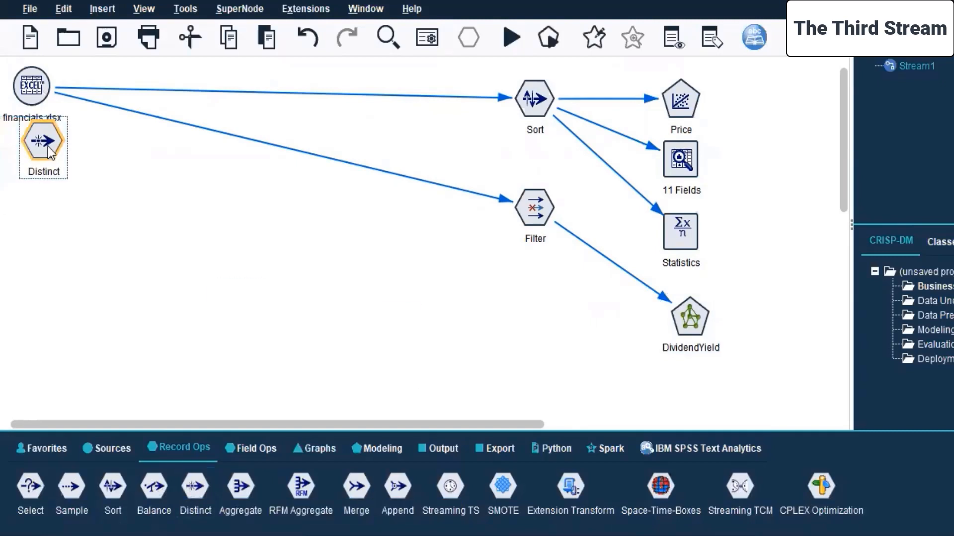
{"action": "right_click", "coordinate": [25, 97]}
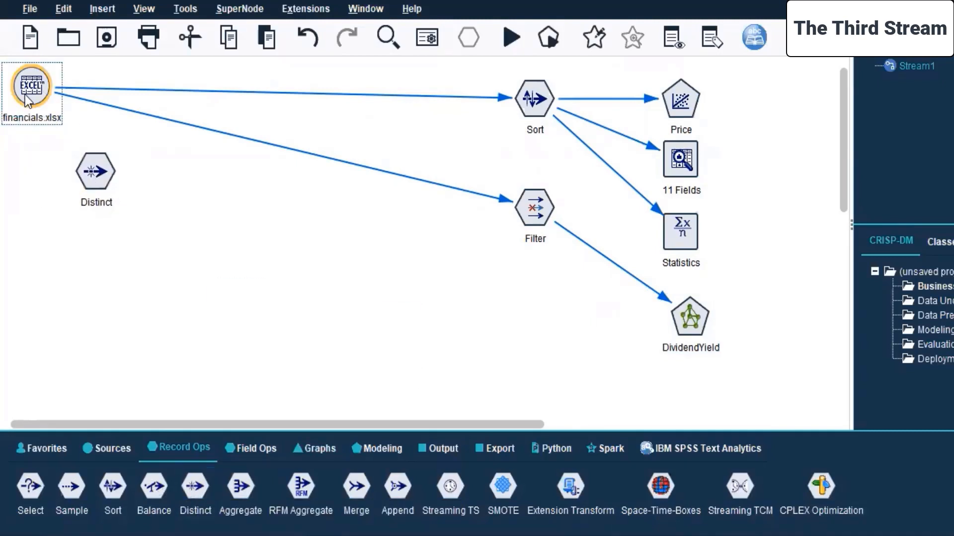
{"action": "left_click", "coordinate": [47, 128]}
{"action": "left_click", "coordinate": [93, 189]}
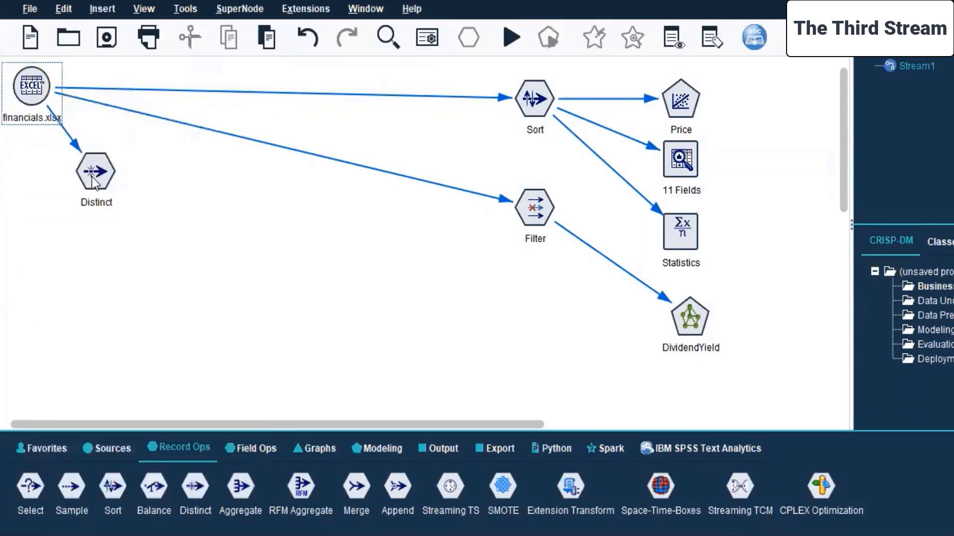
Edit the Distinct node and set 52 Week Low and 52 Week High as the key fields for grouping.
{"action": "right_click", "coordinate": [94, 181]}
{"action": "left_click", "coordinate": [110, 186]}
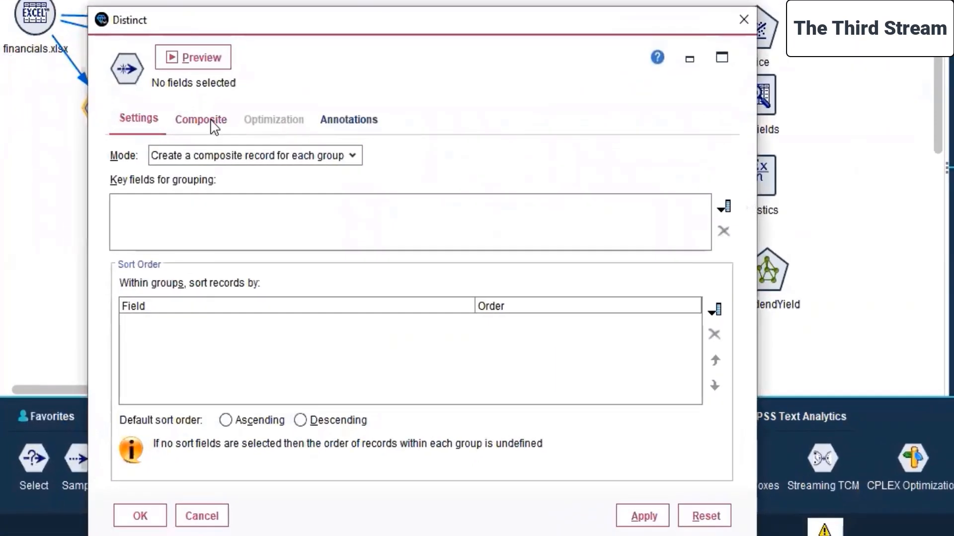
{"action": "left_click", "coordinate": [725, 209]}
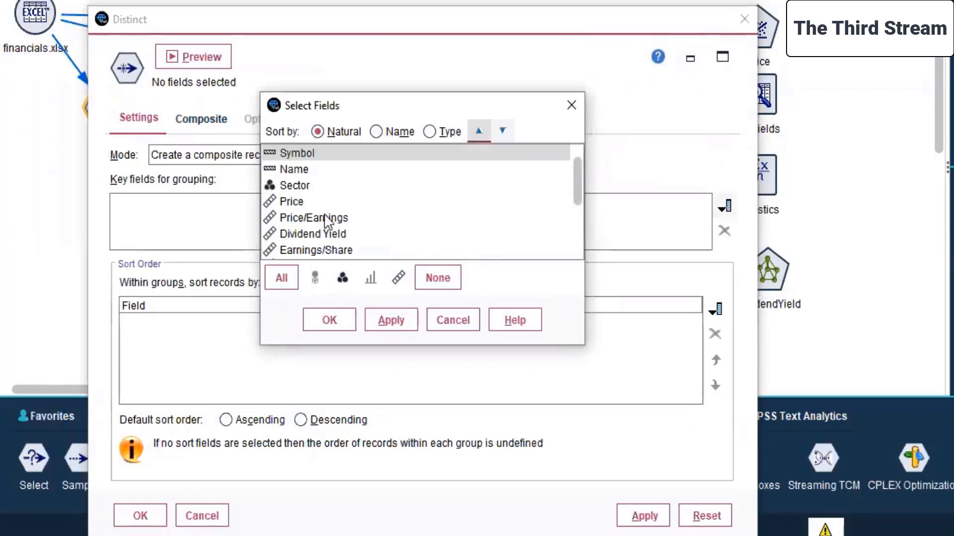
{"action": "scroll", "coordinate": [327, 219], "scroll_direction": "down", "scroll_amount": 2}
{"action": "left_click", "coordinate": [316, 174]}
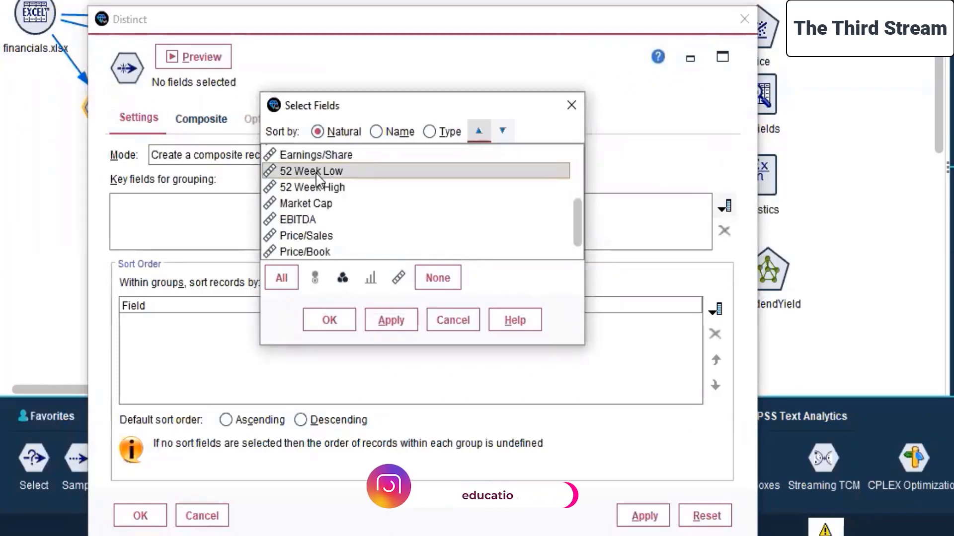
{"action": "left_click", "coordinate": [322, 188]}
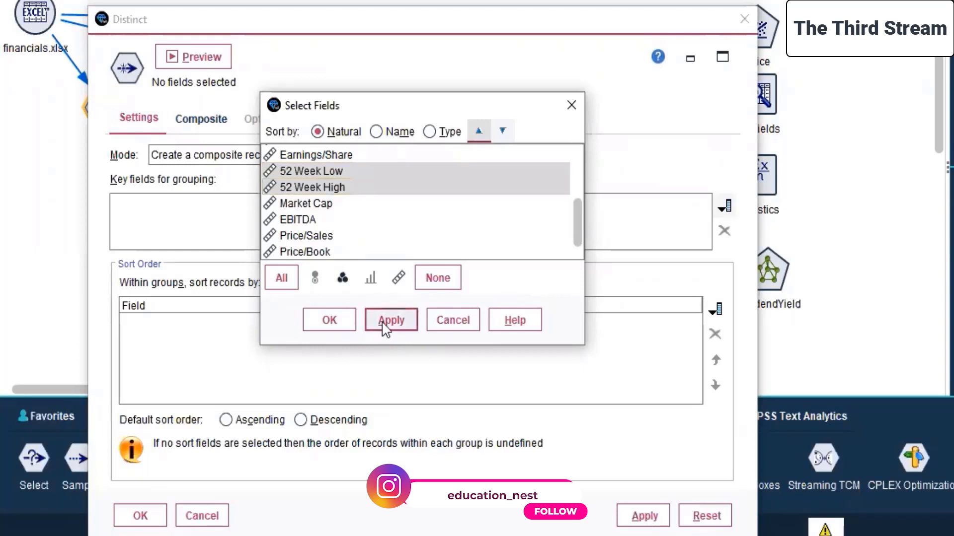
{"action": "left_click", "coordinate": [385, 322]}
{"action": "left_click", "coordinate": [329, 319]}
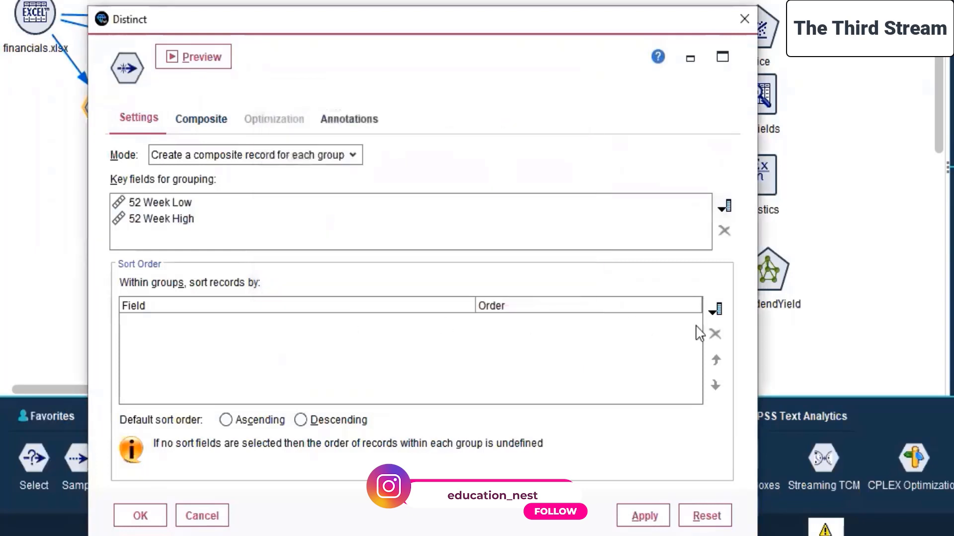
Sort the Distinct node's records within groups by Price in ascending order, check the composite settings and confirm.
{"action": "left_click", "coordinate": [720, 311]}
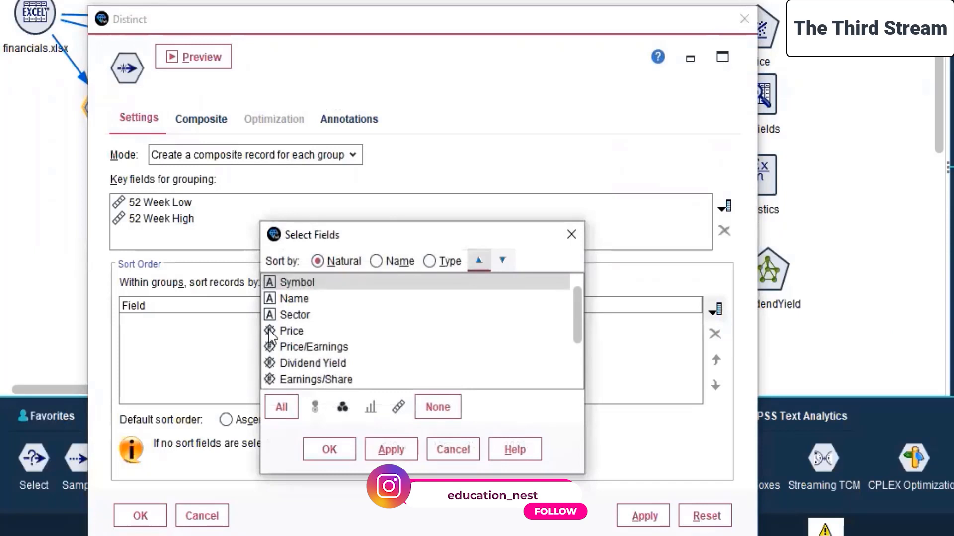
{"action": "left_click", "coordinate": [292, 332]}
{"action": "left_click", "coordinate": [390, 449]}
{"action": "left_click", "coordinate": [328, 449]}
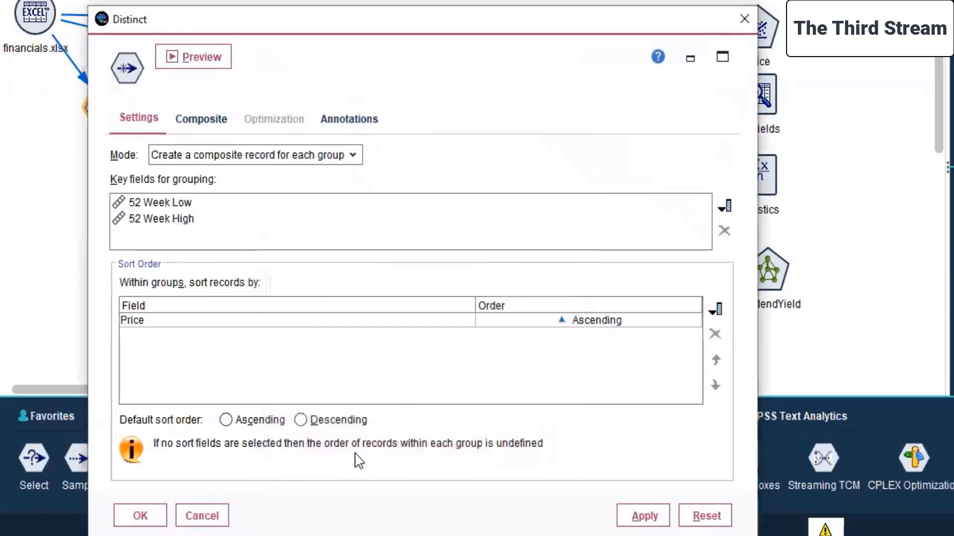
{"action": "left_click", "coordinate": [201, 118]}
{"action": "left_click", "coordinate": [139, 117]}
{"action": "left_click", "coordinate": [142, 517]}
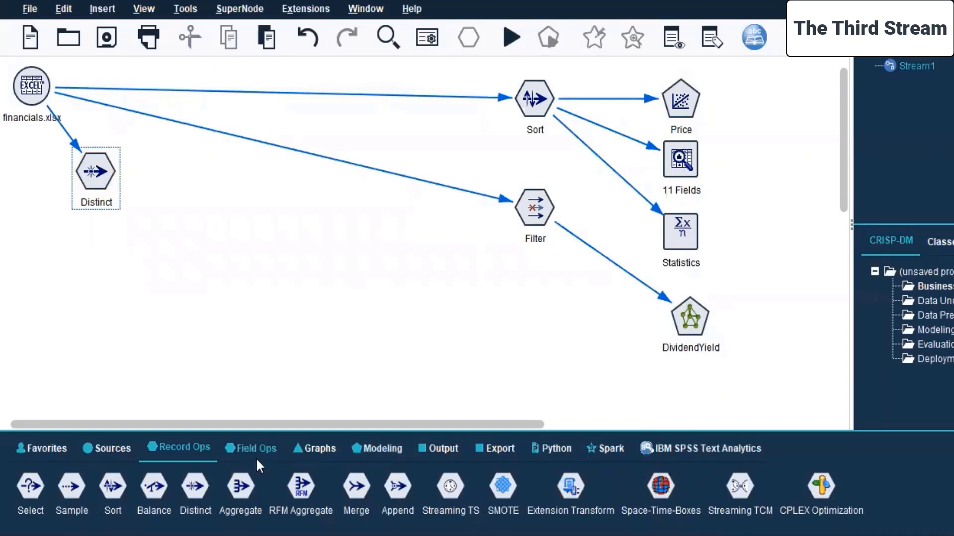
Add a MultiLayerPerceptron-AS modeling node below the Distinct node and connect Distinct to it.
{"action": "left_click", "coordinate": [378, 447]}
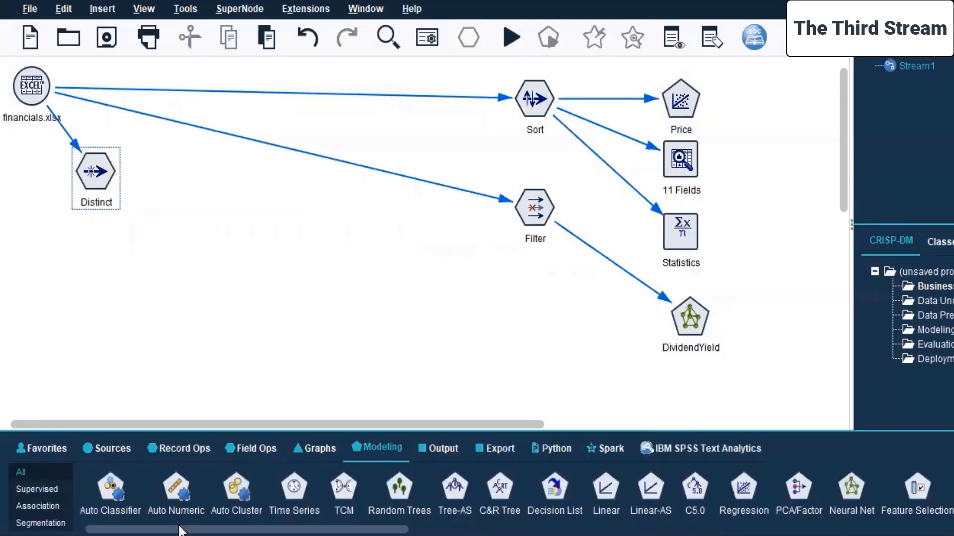
{"action": "left_click_drag", "start_coordinate": [179, 530], "coordinate": [791, 530]}
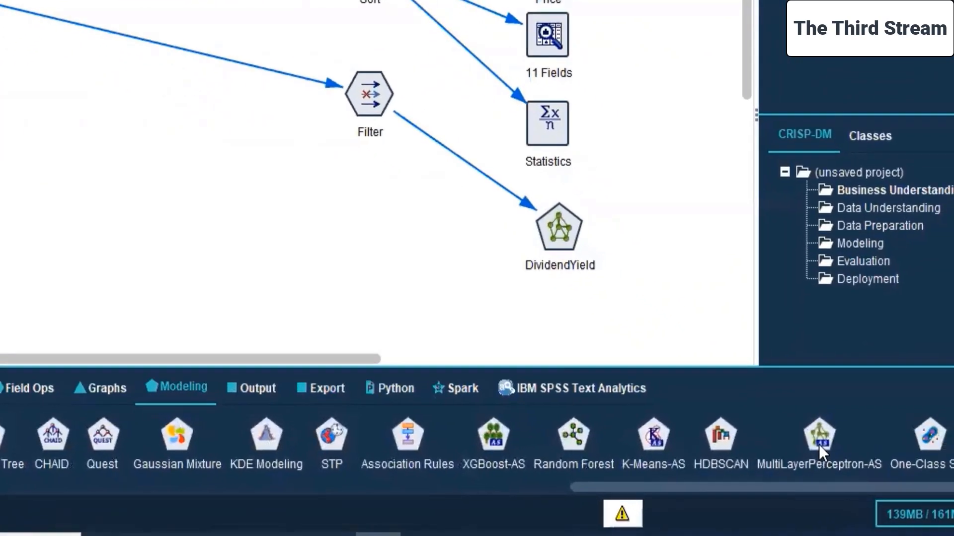
{"action": "left_click", "coordinate": [819, 445]}
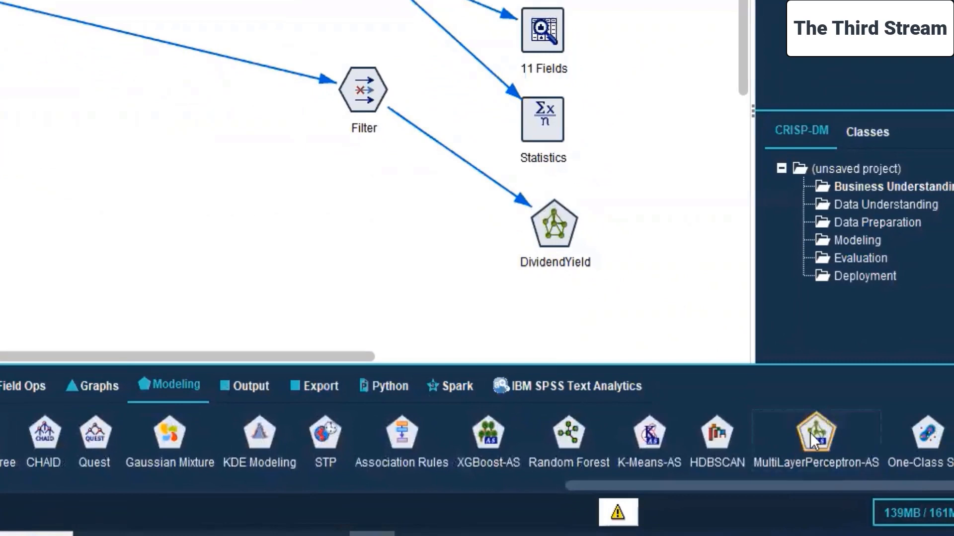
{"action": "left_click_drag", "start_coordinate": [809, 433], "coordinate": [134, 207]}
{"action": "left_click", "coordinate": [92, 187]}
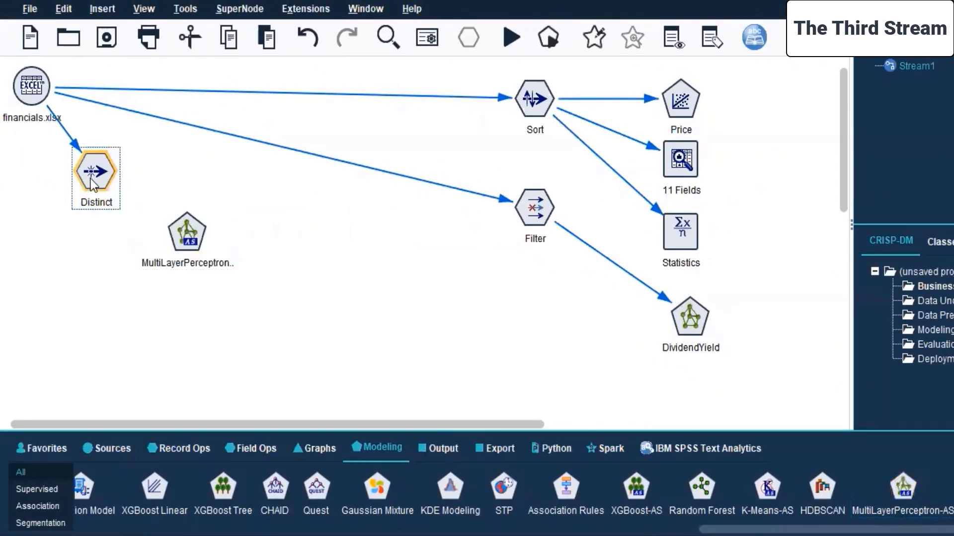
{"action": "right_click", "coordinate": [92, 181]}
{"action": "left_click", "coordinate": [95, 168]}
{"action": "left_click", "coordinate": [190, 228]}
{"action": "left_click", "coordinate": [189, 229]}
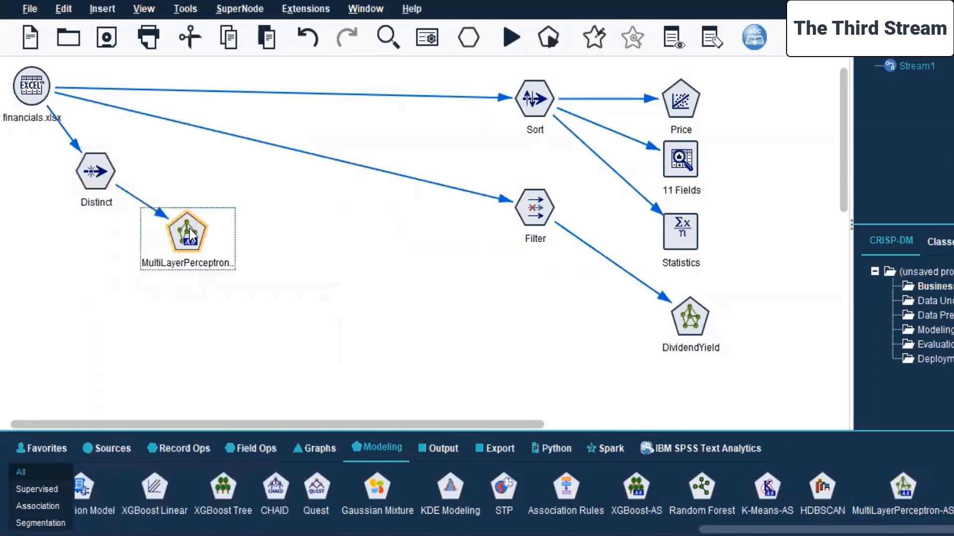
Edit the MultiLayerPerceptron-AS node, assign Sector as its target field, and apply and confirm the settings.
{"action": "right_click", "coordinate": [189, 228]}
{"action": "left_click", "coordinate": [250, 244]}
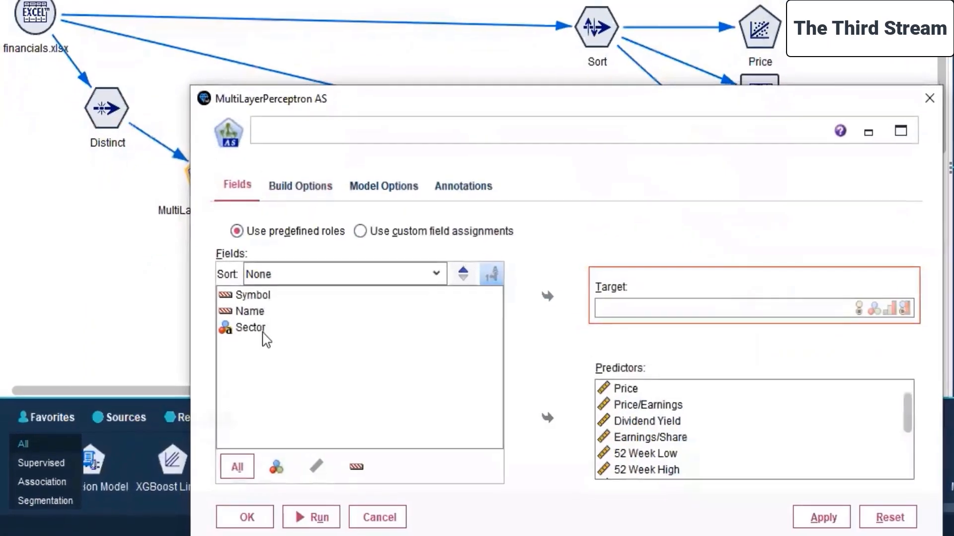
{"action": "left_click", "coordinate": [441, 274]}
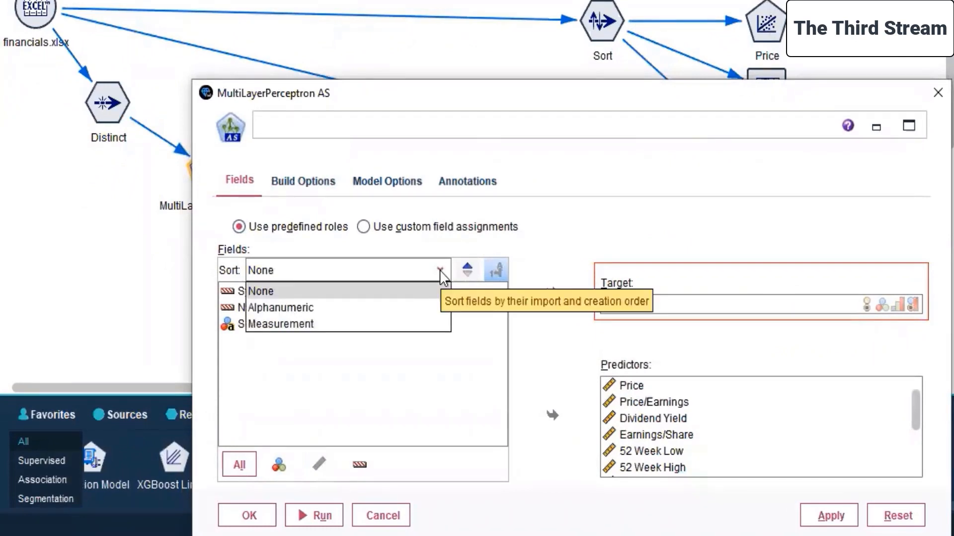
{"action": "left_click", "coordinate": [441, 271]}
{"action": "left_click", "coordinate": [542, 344]}
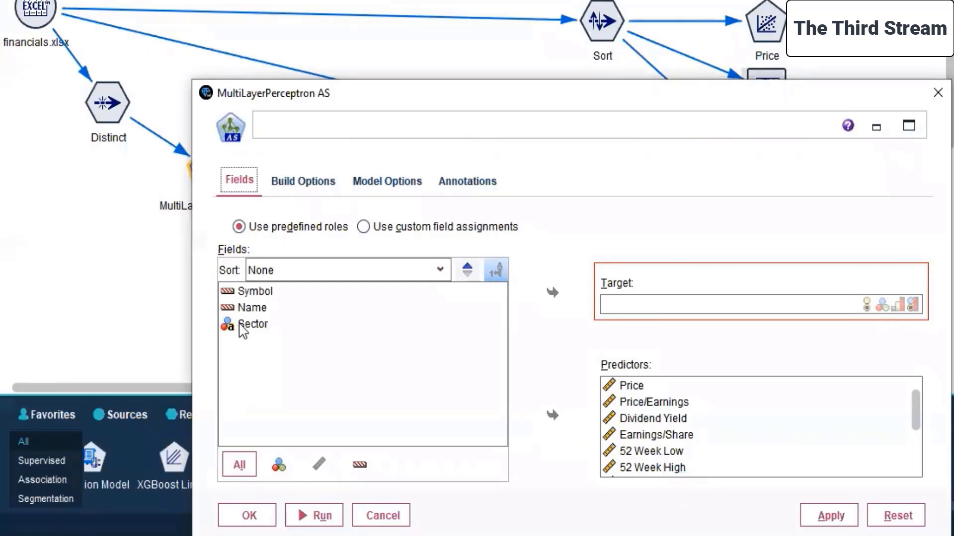
{"action": "left_click", "coordinate": [239, 329]}
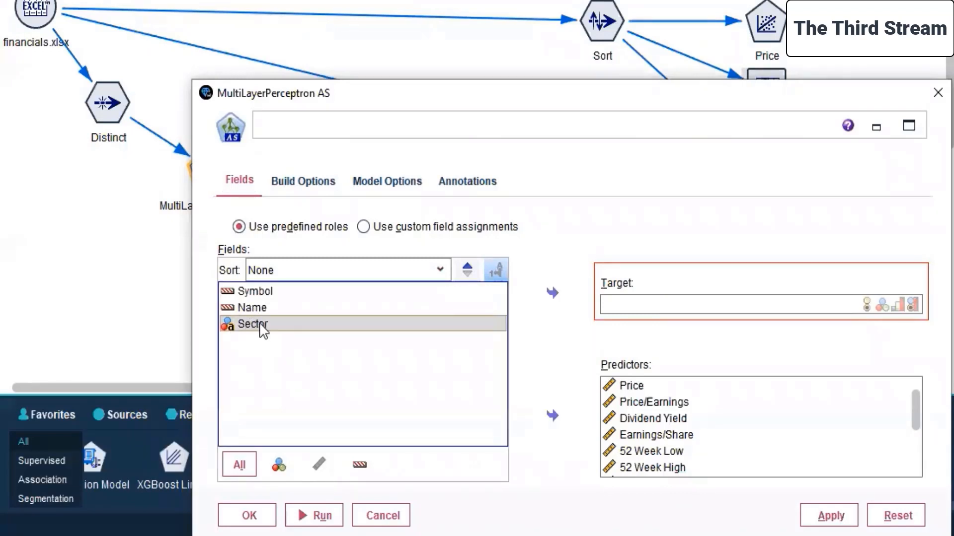
{"action": "left_click", "coordinate": [553, 293]}
{"action": "left_click", "coordinate": [546, 337]}
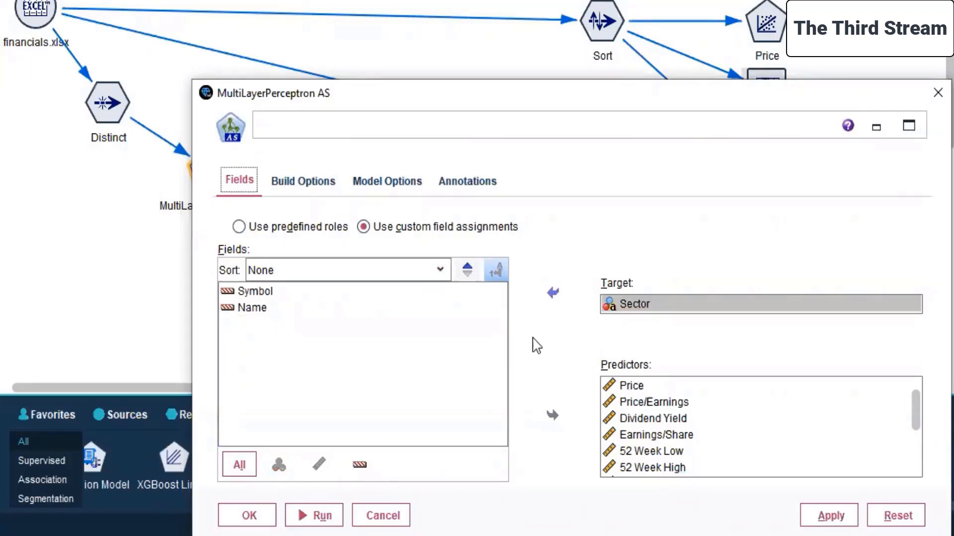
{"action": "left_click", "coordinate": [828, 515]}
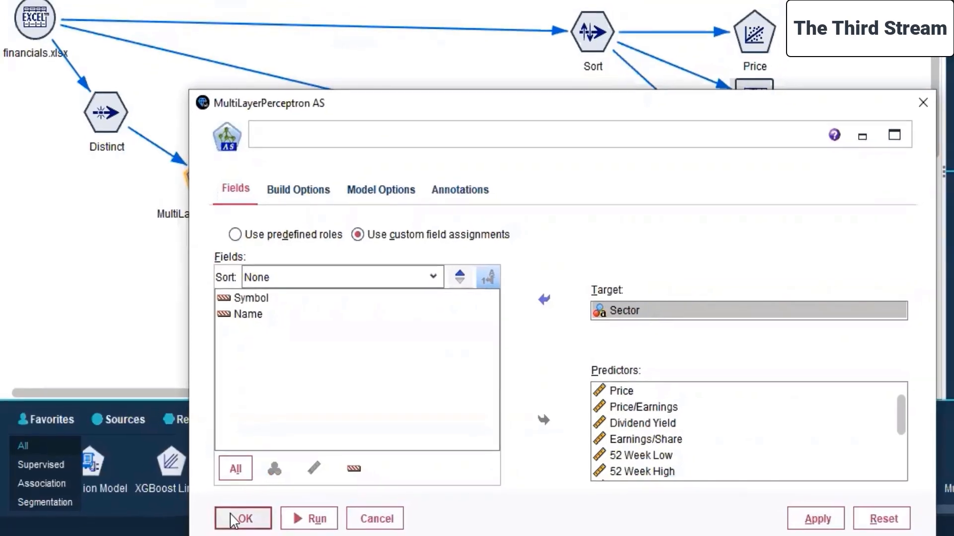
{"action": "left_click", "coordinate": [247, 515]}
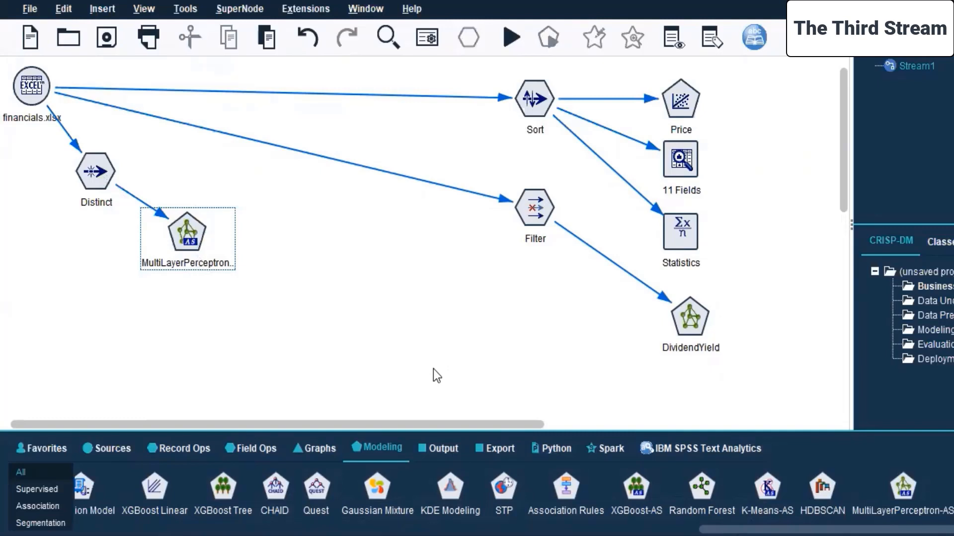
Add a Multiplot graph node below the Distinct node and connect the financials.xlsx source to it.
{"action": "left_click", "coordinate": [308, 449]}
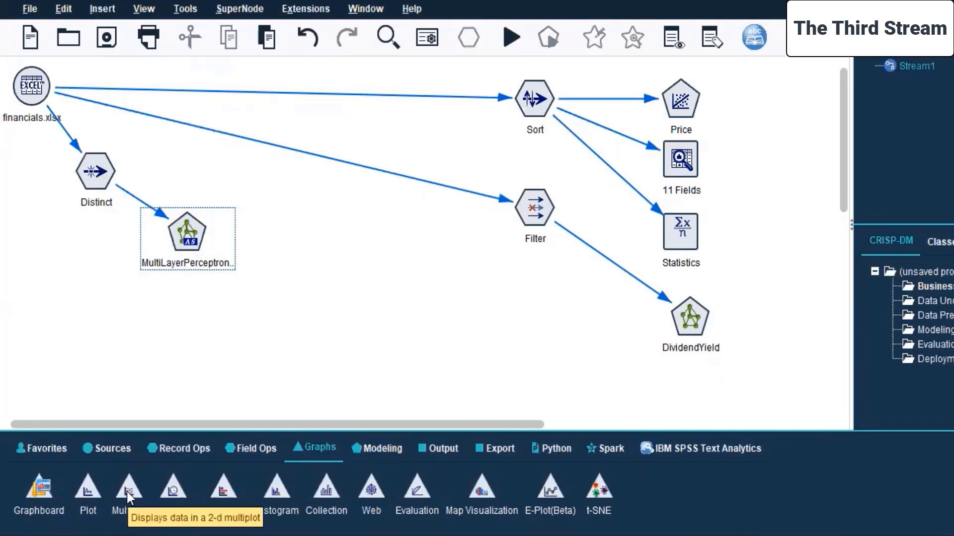
{"action": "left_click_drag", "start_coordinate": [129, 495], "coordinate": [109, 373]}
{"action": "left_click", "coordinate": [20, 94]}
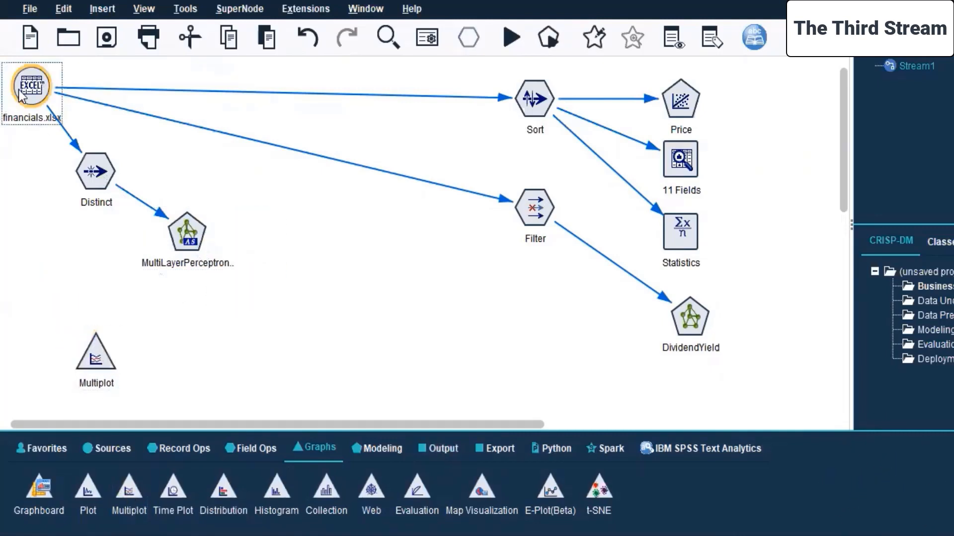
{"action": "right_click", "coordinate": [21, 95]}
{"action": "left_click", "coordinate": [49, 123]}
{"action": "left_click", "coordinate": [82, 362]}
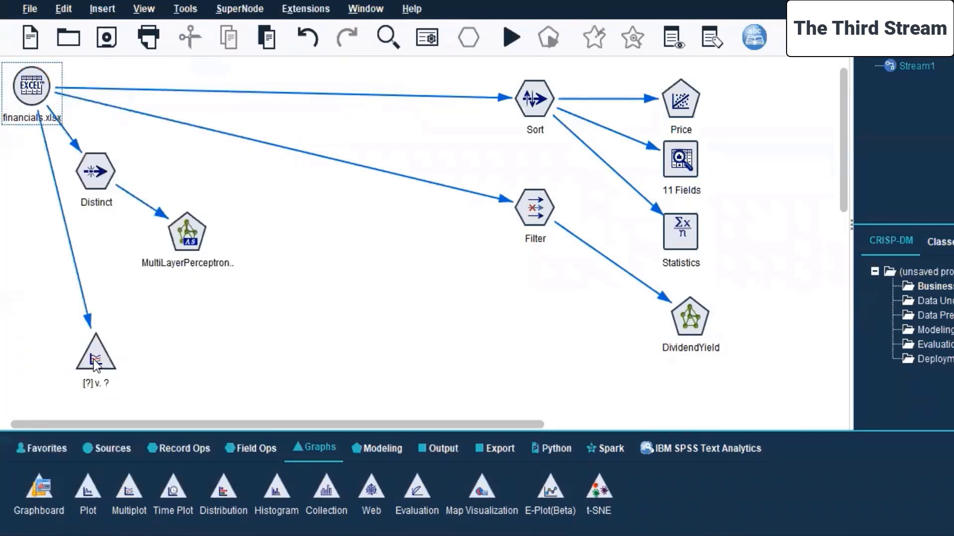
Edit the Multiplot node to plot Sector as the X field against 52 Week Low and 52 Week High as Y fields.
{"action": "right_click", "coordinate": [94, 360]}
{"action": "left_click", "coordinate": [167, 57]}
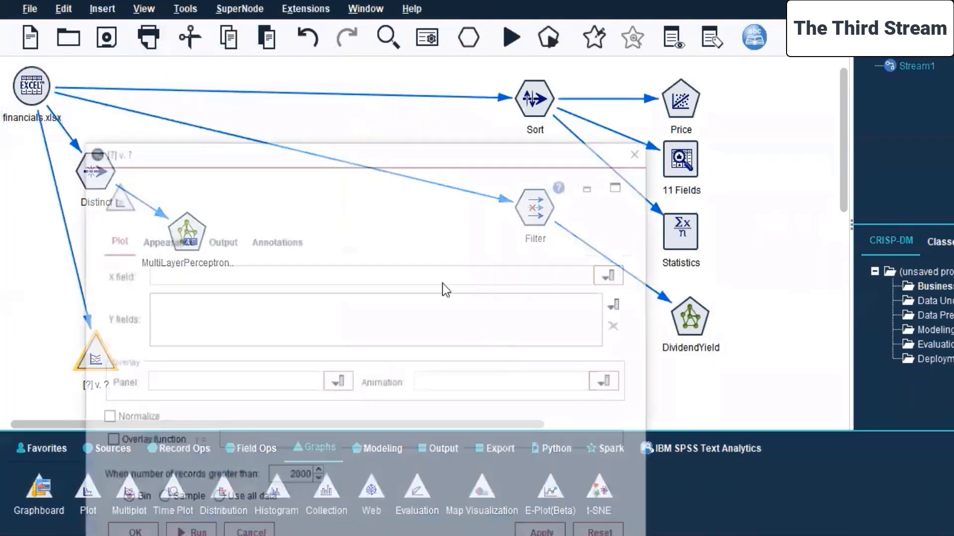
{"action": "left_click_drag", "start_coordinate": [381, 159], "coordinate": [568, 111]}
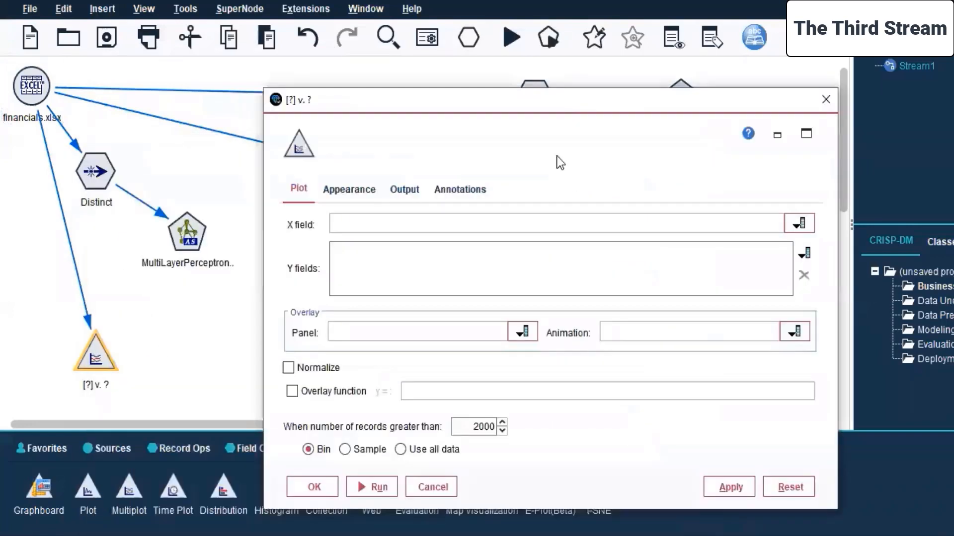
{"action": "left_click", "coordinate": [889, 192]}
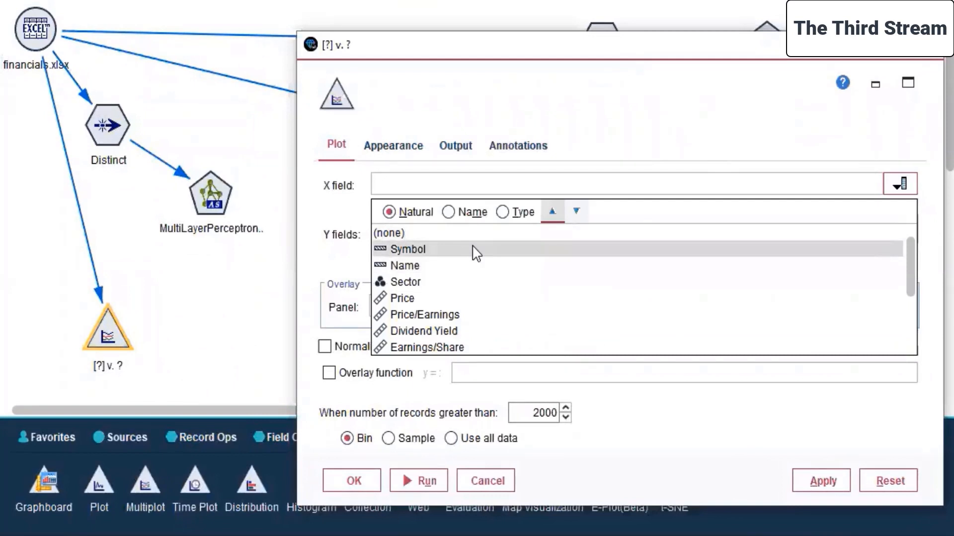
{"action": "left_click", "coordinate": [422, 283]}
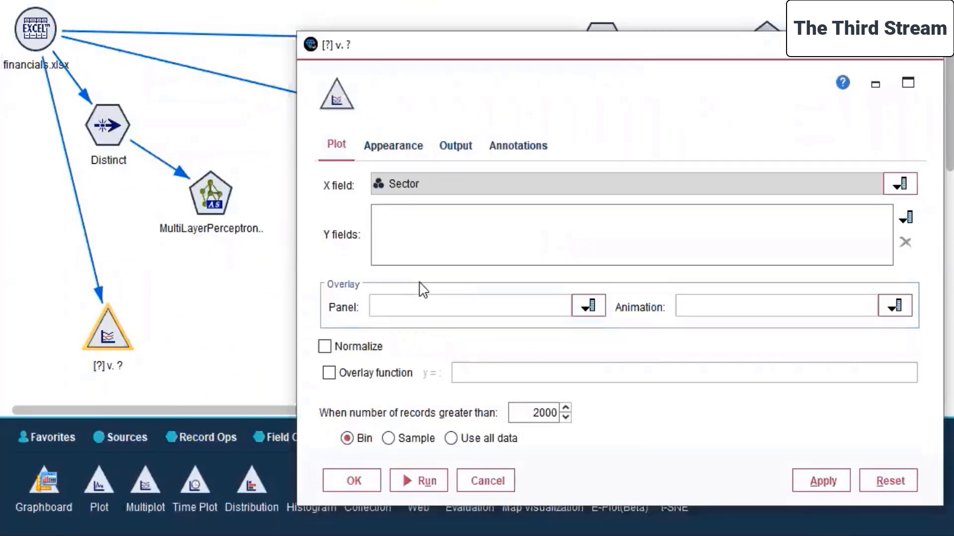
{"action": "left_click", "coordinate": [904, 218]}
{"action": "left_click", "coordinate": [516, 230]}
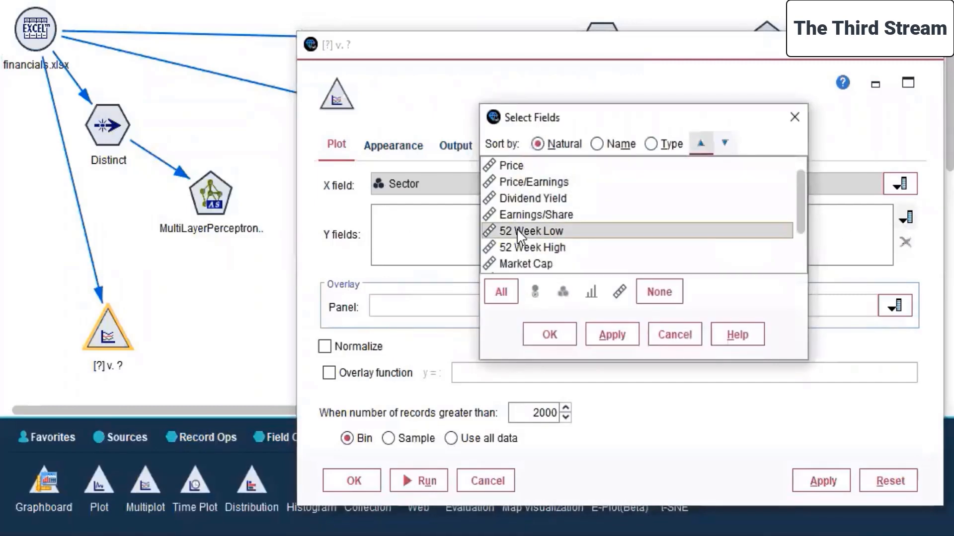
{"action": "left_click", "coordinate": [539, 246], "text": "ctrl"}
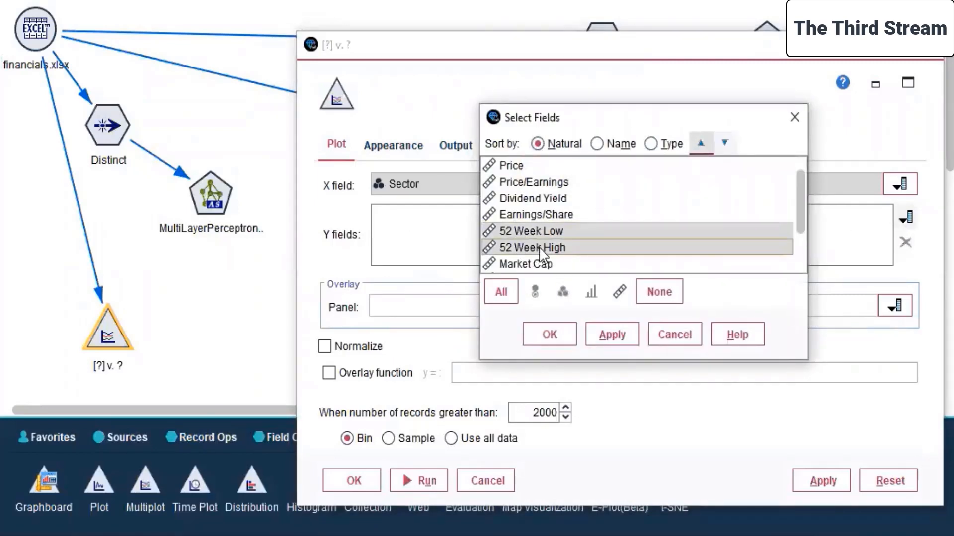
{"action": "left_click", "coordinate": [603, 332]}
{"action": "left_click", "coordinate": [546, 334]}
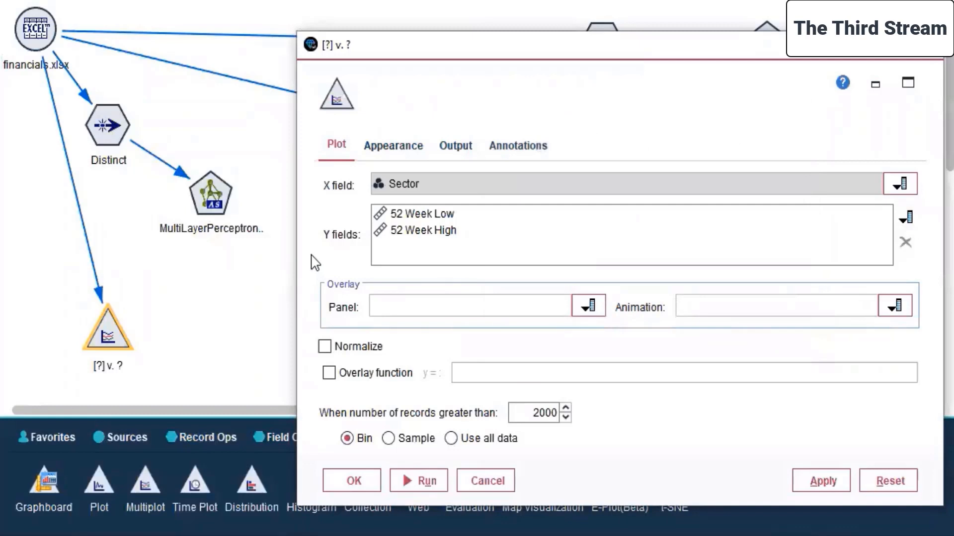
Set Sector as both the panel and the animation overlay field of the multiplot.
{"action": "left_click", "coordinate": [585, 309]}
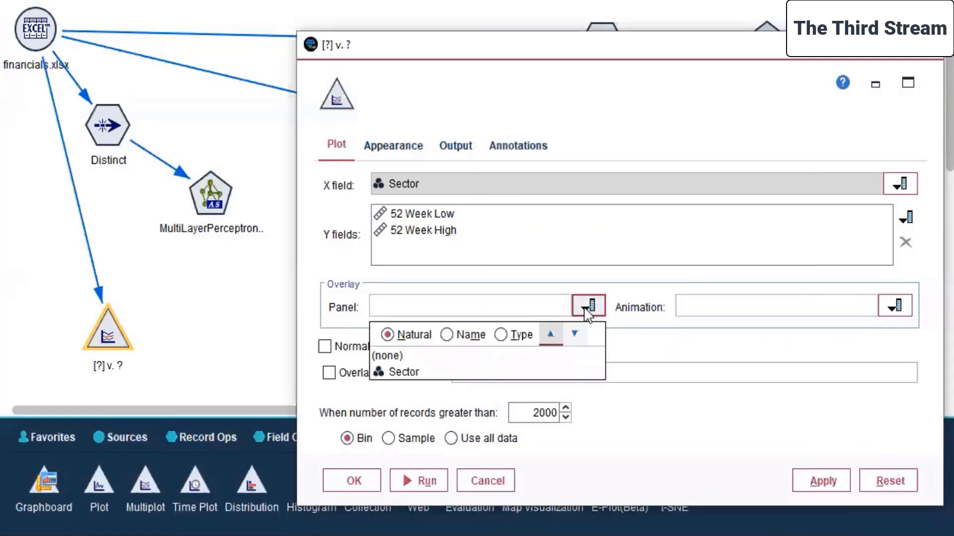
{"action": "left_click", "coordinate": [505, 373]}
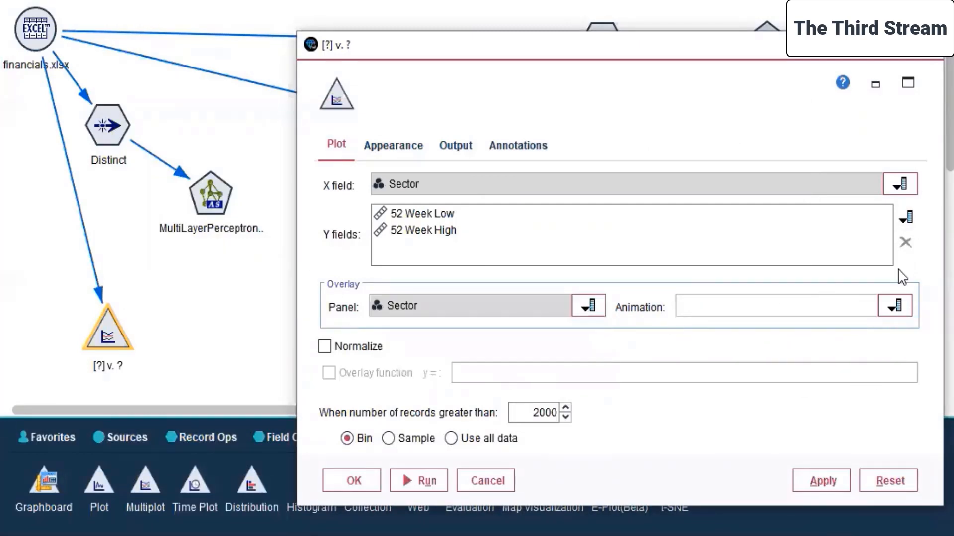
{"action": "left_click", "coordinate": [877, 307]}
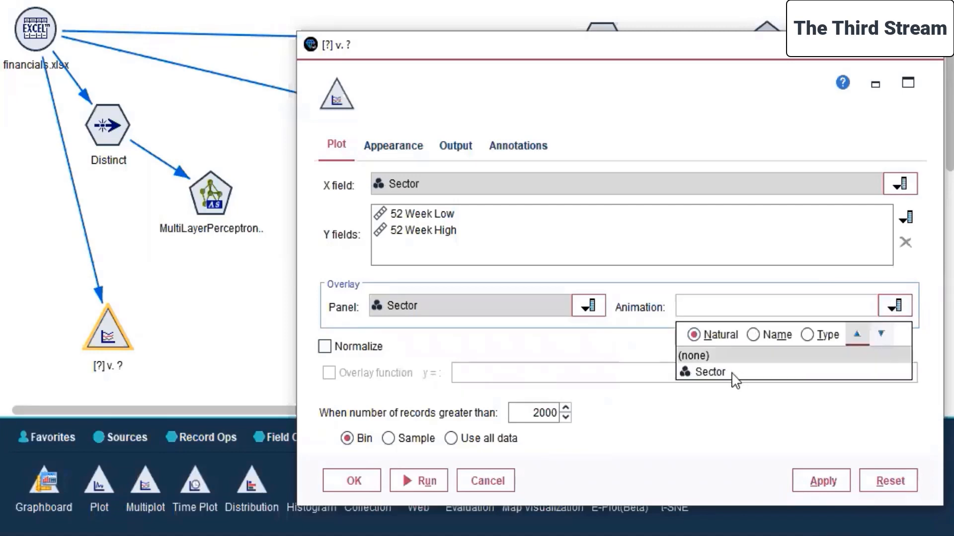
{"action": "left_click", "coordinate": [705, 372]}
Title the multiplot "52 week High-Low Analysis for sector/s", check its output and annotation settings, then apply and confirm.
{"action": "left_click", "coordinate": [411, 145]}
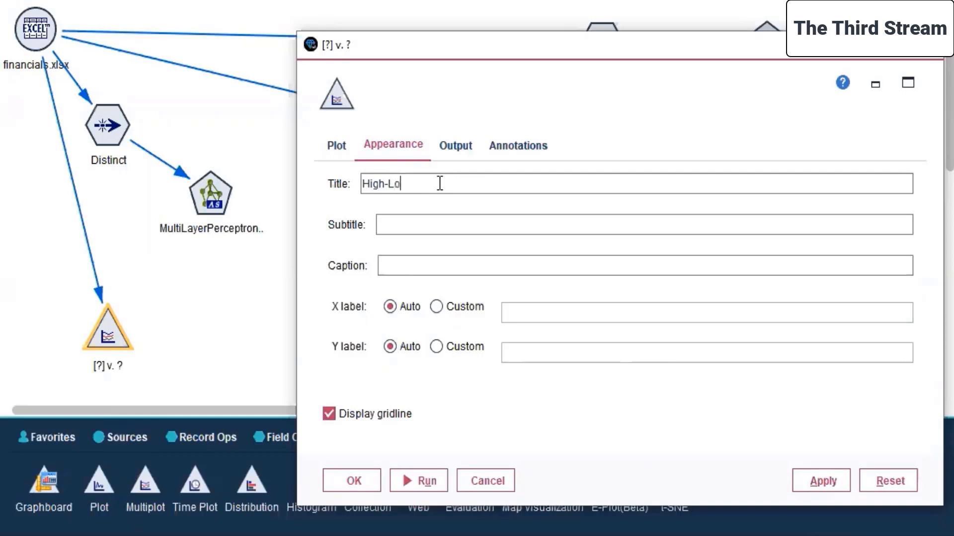
{"action": "type", "text": "Analysis"}
{"action": "key", "text": "Home"}
{"action": "type", "text": "52 week"}
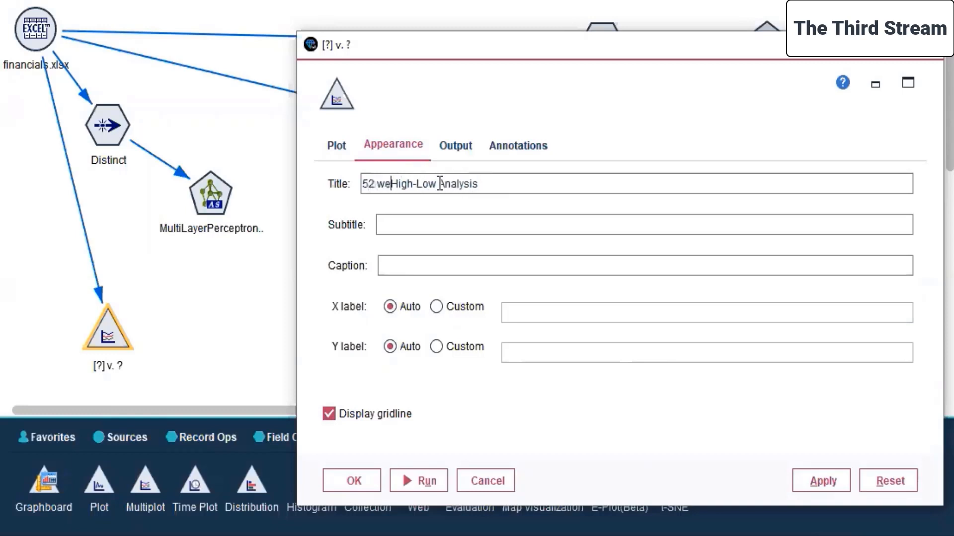
{"action": "key", "text": "End"}
{"action": "type", "text": "for"}
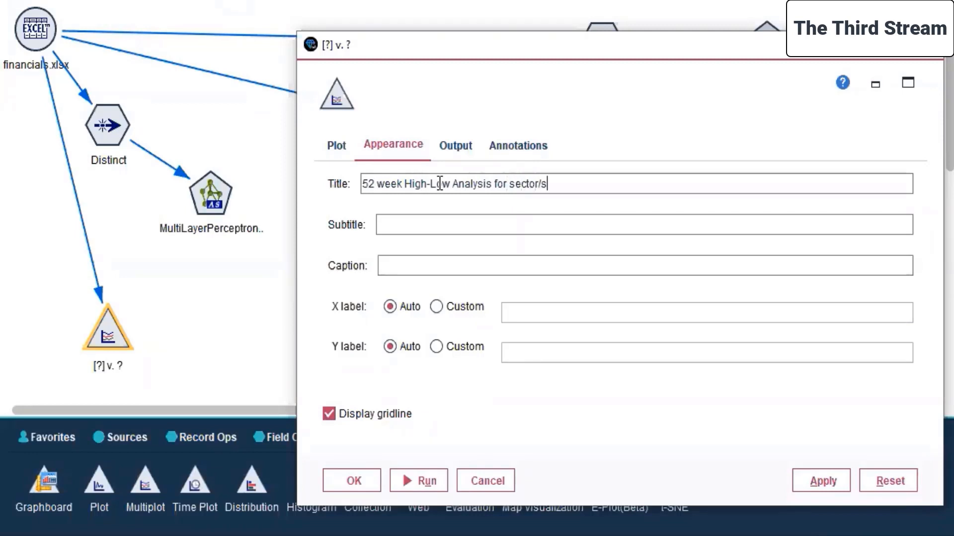
{"action": "left_click", "coordinate": [455, 145]}
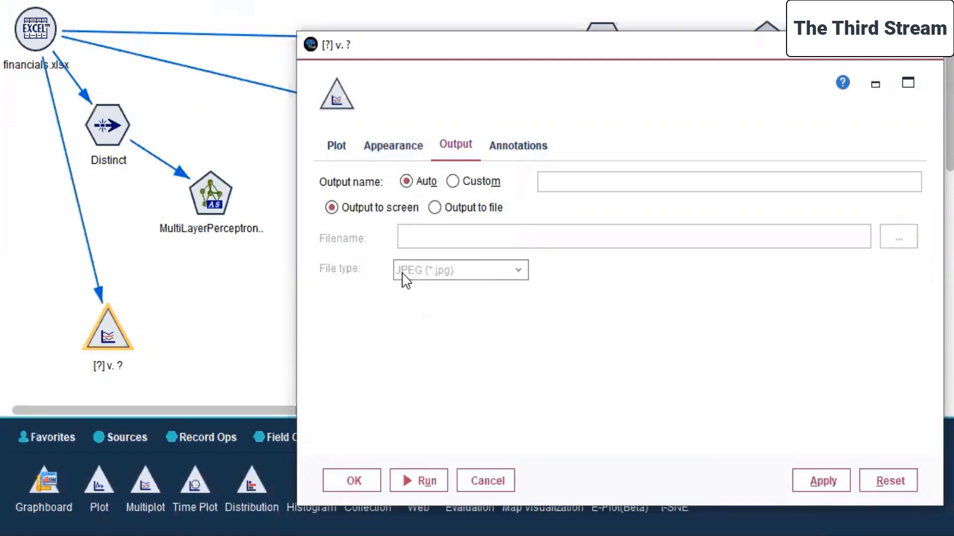
{"action": "left_click", "coordinate": [514, 146]}
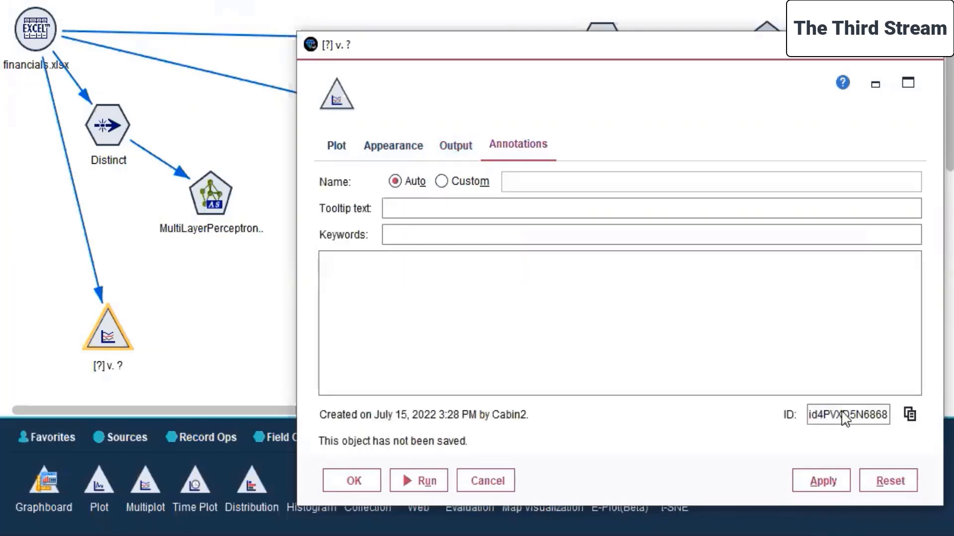
{"action": "left_click", "coordinate": [821, 480]}
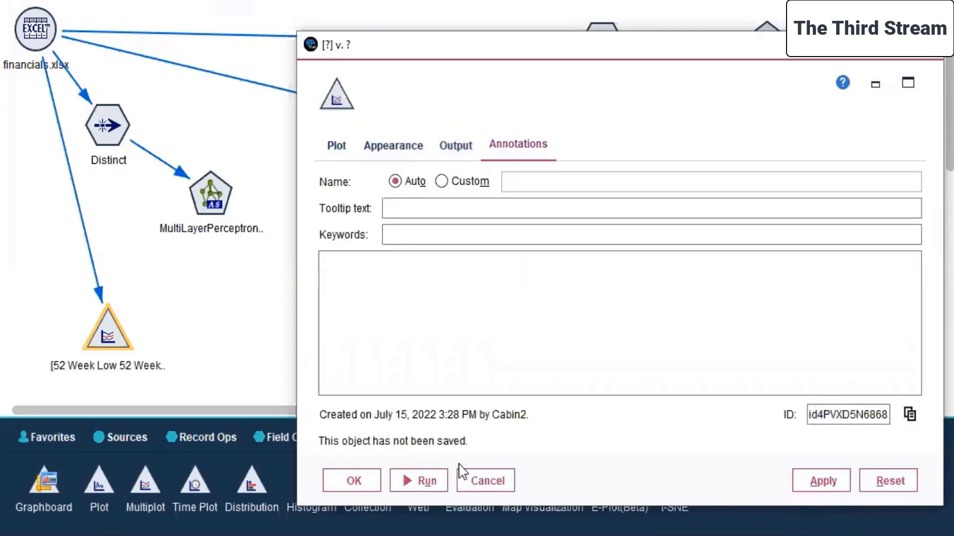
{"action": "left_click", "coordinate": [354, 481]}
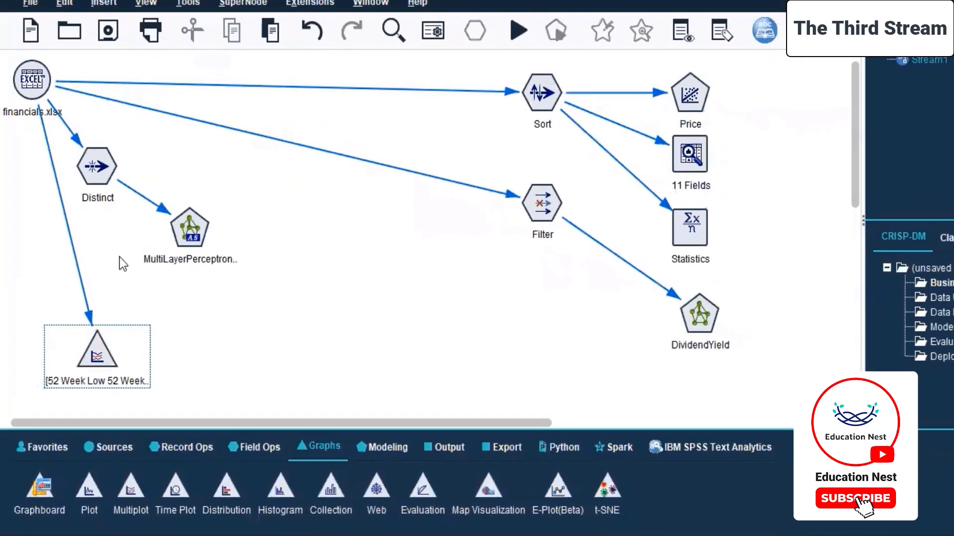
Move the Distinct and MultiLayerPerceptron-AS nodes together toward the middle of the canvas, clear of the Multiplot branch.
{"action": "left_click_drag", "start_coordinate": [66, 130], "coordinate": [217, 258]}
{"action": "left_click_drag", "start_coordinate": [91, 167], "coordinate": [284, 227]}
{"action": "left_click", "coordinate": [101, 225]}
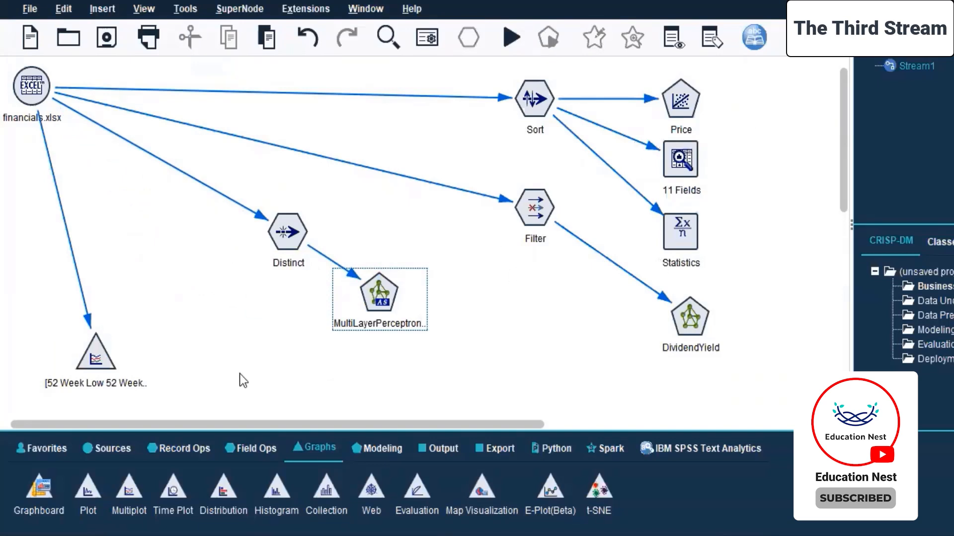
Select the Distinct and MultiLayerPerceptron-AS nodes together and try to run only that selection.
{"action": "left_click_drag", "start_coordinate": [143, 129], "coordinate": [412, 293]}
{"action": "left_click_drag", "start_coordinate": [232, 167], "coordinate": [429, 336]}
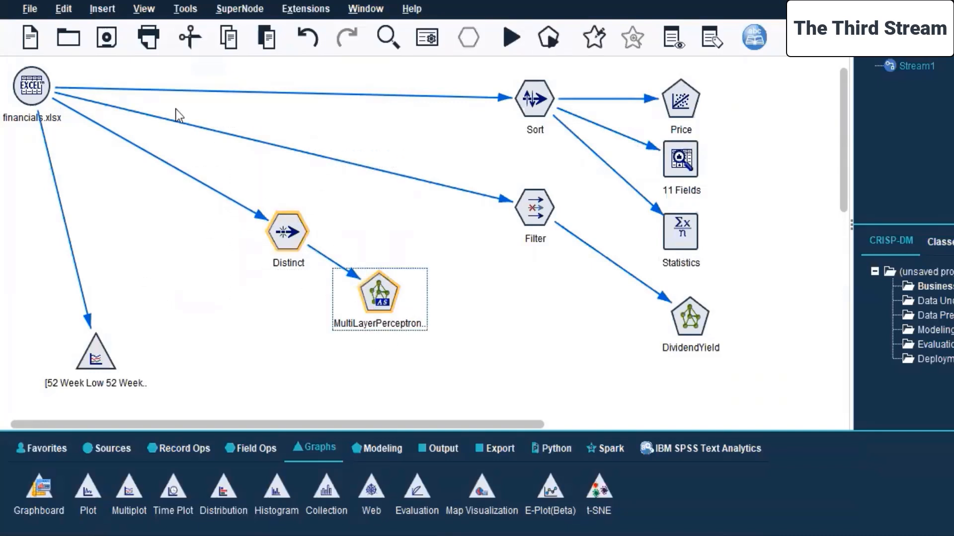
{"action": "right_click", "coordinate": [374, 303]}
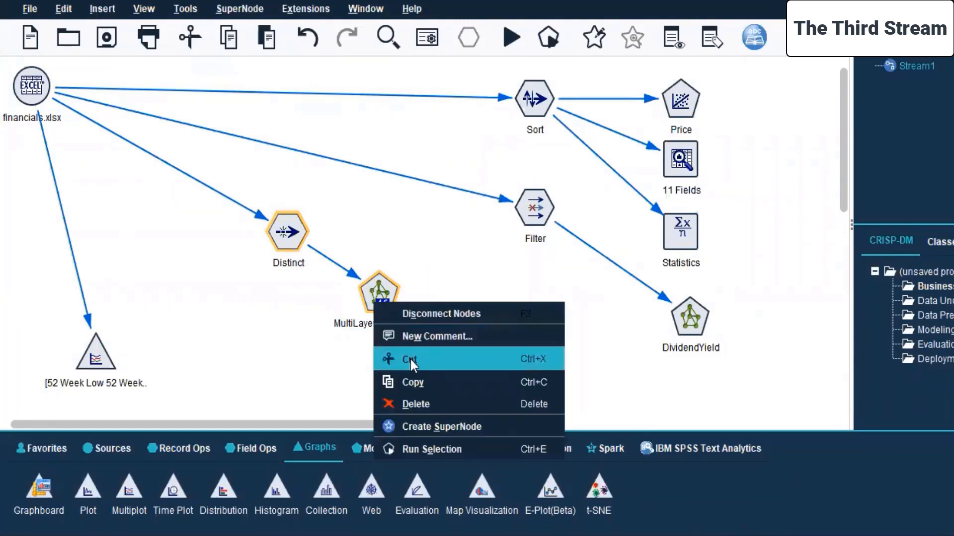
{"action": "left_click", "coordinate": [433, 445]}
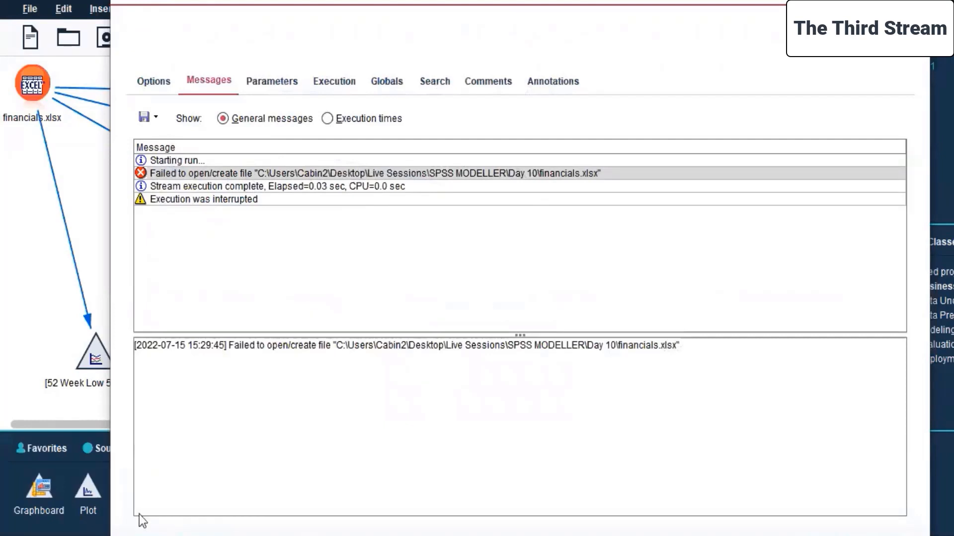
Open the financials.xlsx source node's import settings and try to preview its data.
{"action": "key", "text": "Escape"}
{"action": "right_click", "coordinate": [20, 84]}
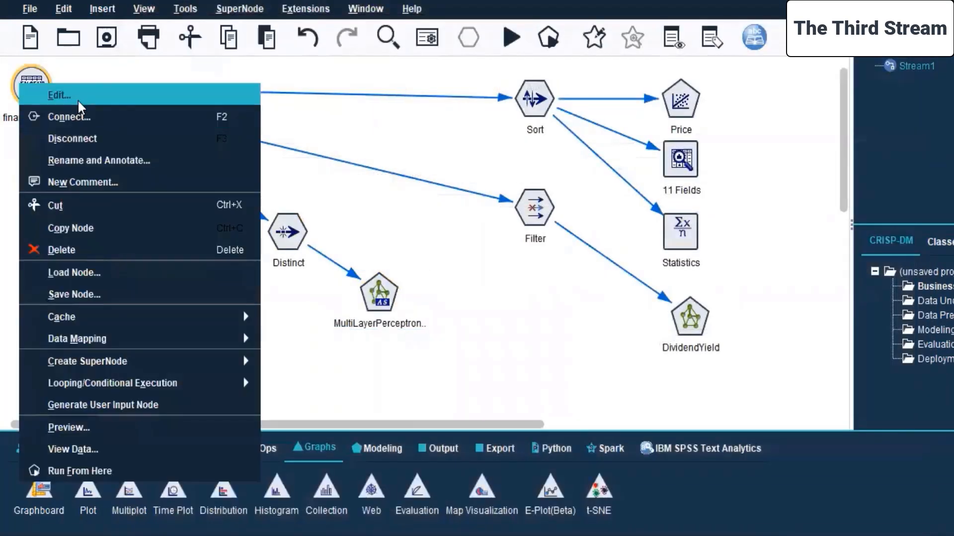
{"action": "left_click", "coordinate": [79, 100]}
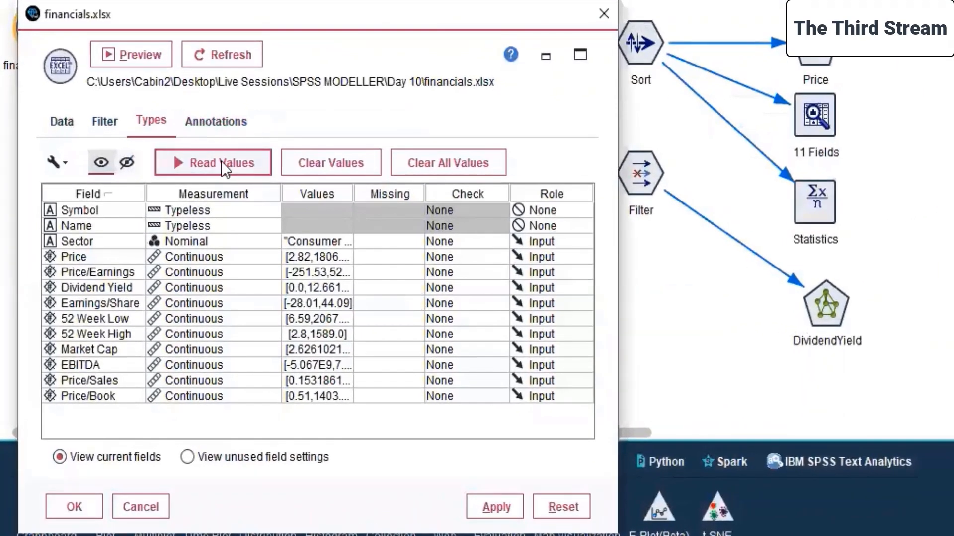
{"action": "left_click", "coordinate": [62, 121]}
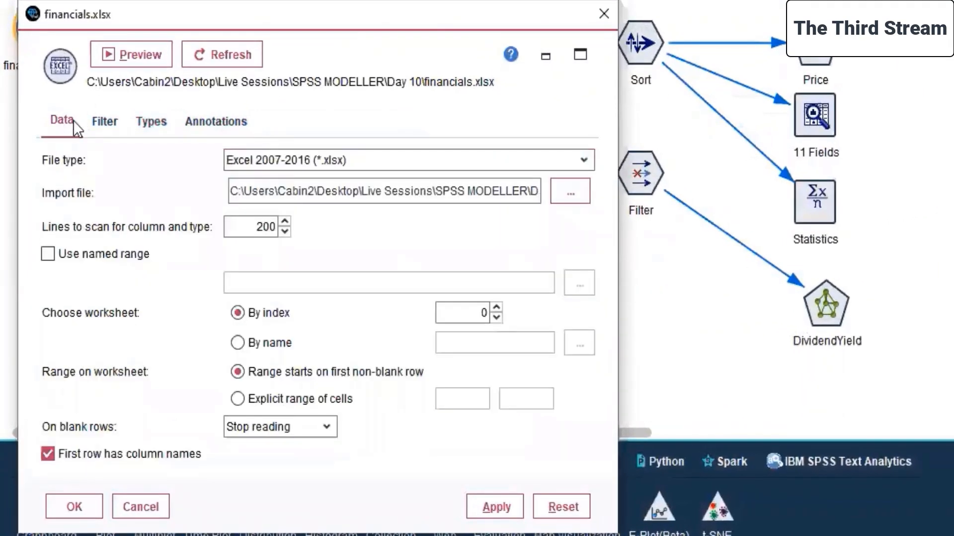
{"action": "left_click", "coordinate": [119, 52]}
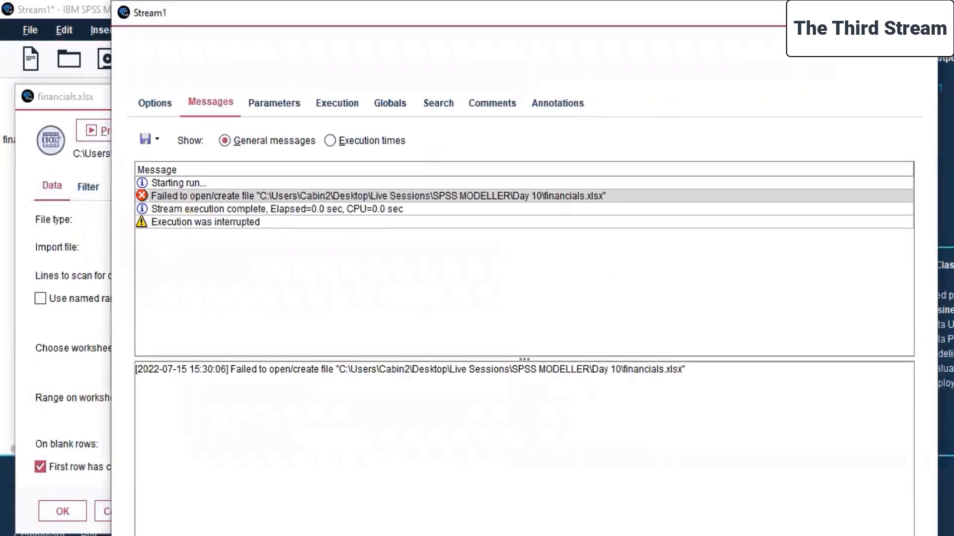
{"action": "left_click", "coordinate": [149, 101]}
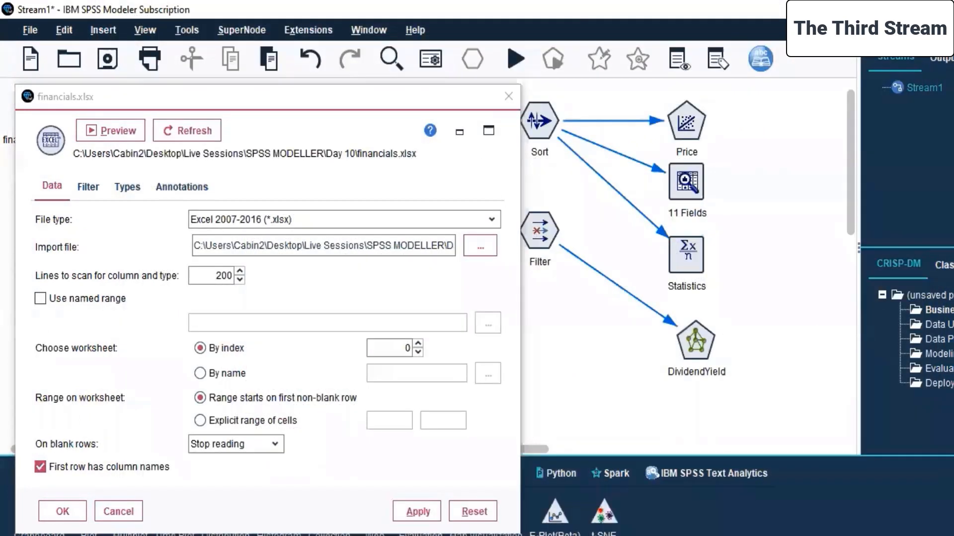
Keep the Excel 2007-2016 (*.xlsx) file type and reselect financials.xlsx from the Day 10 folder as the import file.
{"action": "left_click", "coordinate": [492, 220]}
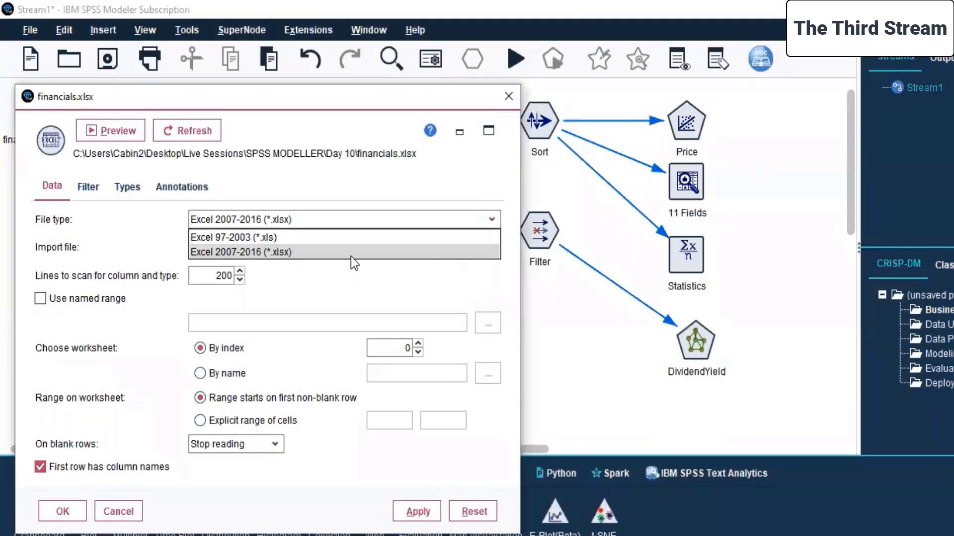
{"action": "left_click", "coordinate": [485, 255]}
{"action": "left_click", "coordinate": [484, 254]}
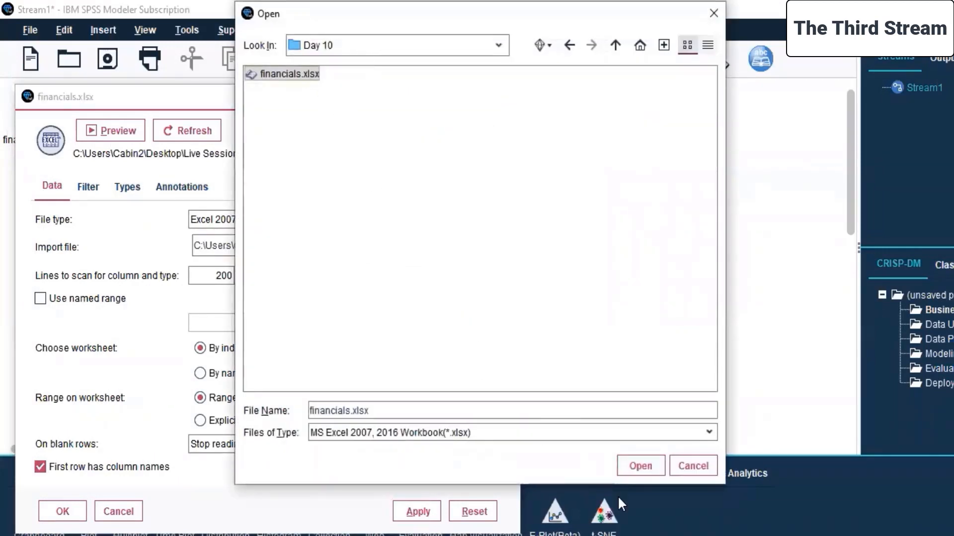
{"action": "left_click", "coordinate": [641, 467]}
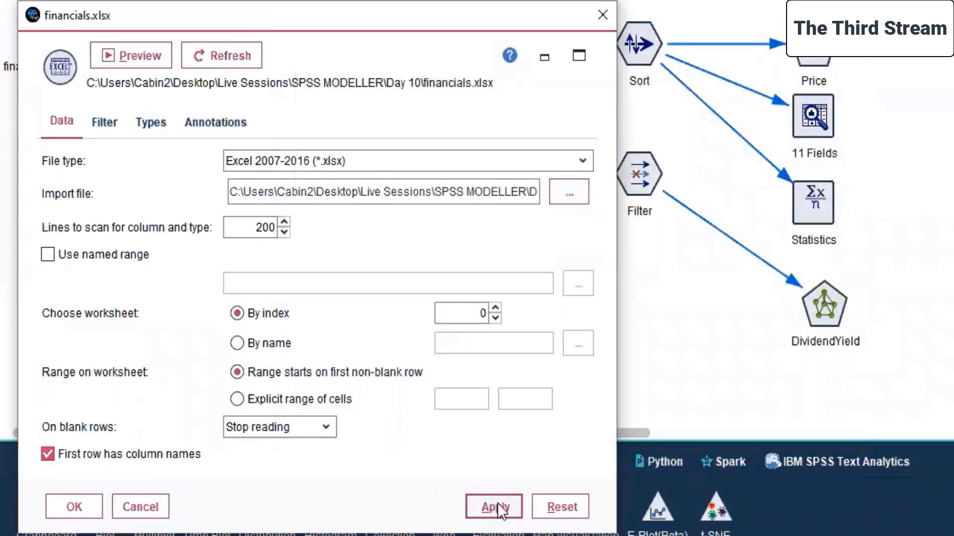
Check the source node's field filter, read the values of all field types again and confirm the node settings.
{"action": "left_click", "coordinate": [103, 122]}
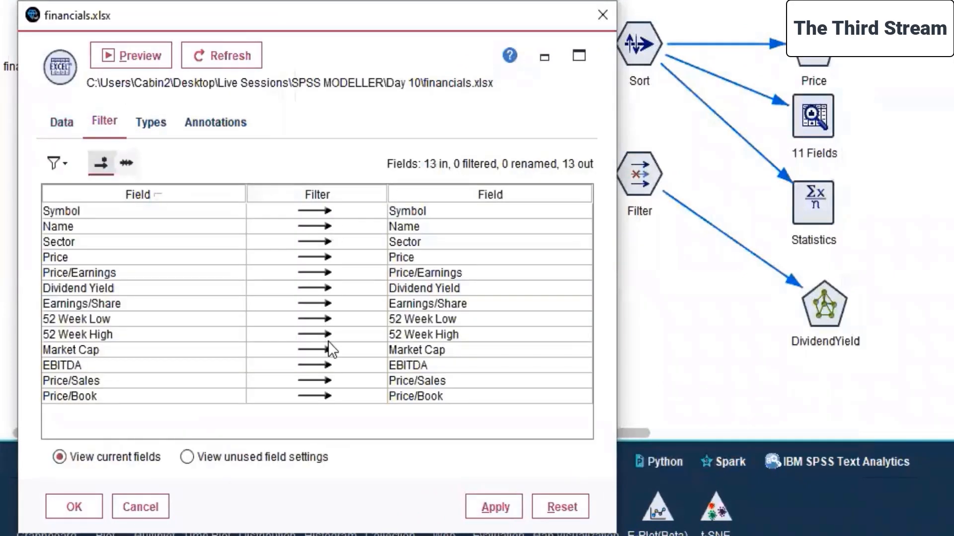
{"action": "left_click", "coordinate": [155, 122]}
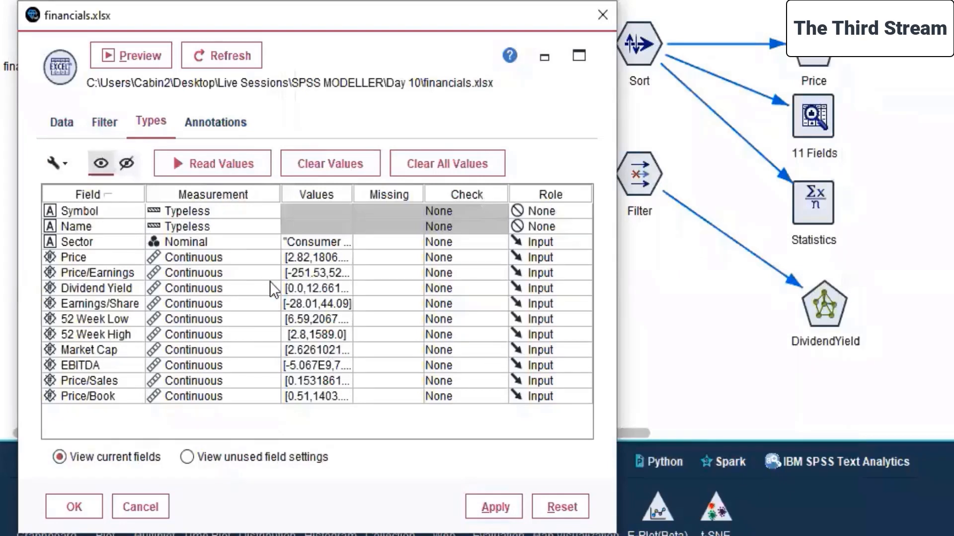
{"action": "left_click", "coordinate": [207, 163]}
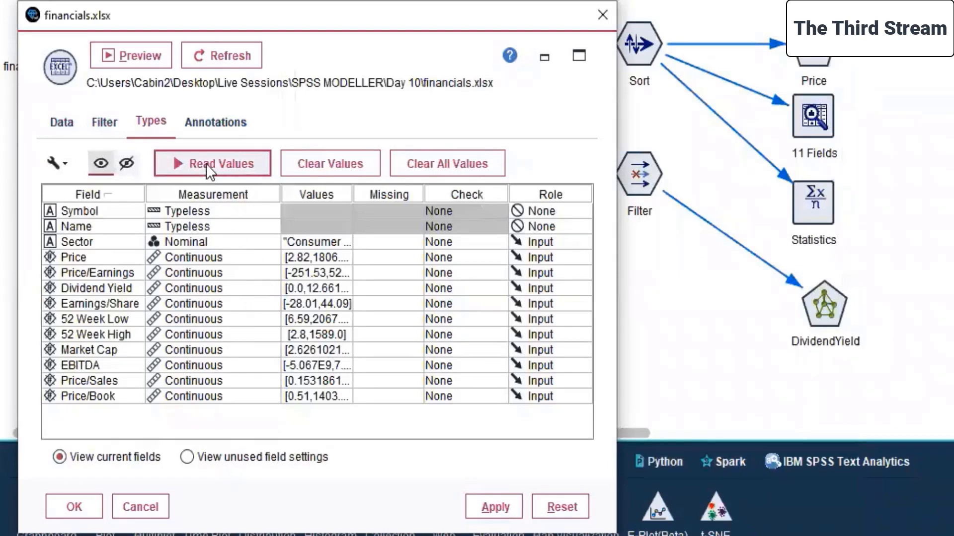
{"action": "left_click", "coordinate": [308, 305]}
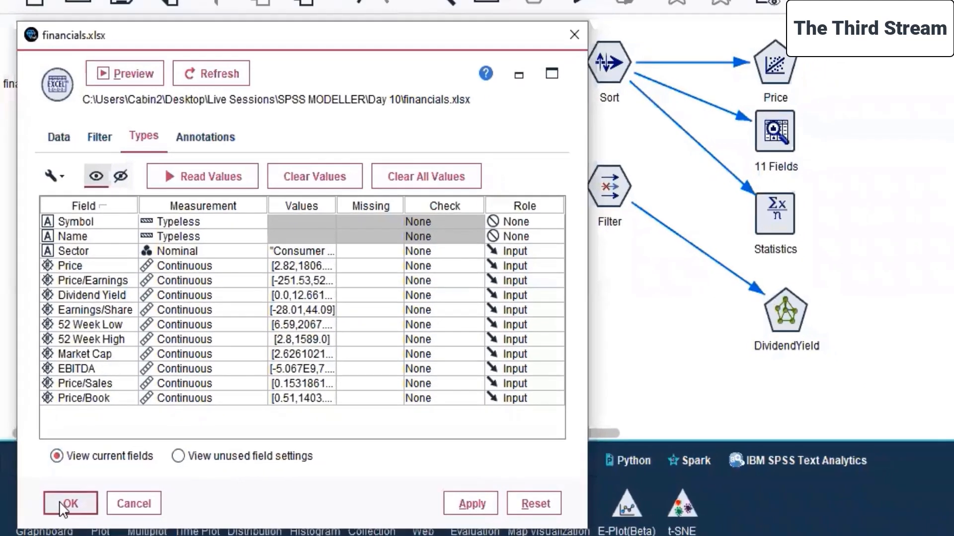
{"action": "left_click", "coordinate": [63, 498]}
Select the Distinct and MultiLayerPerceptron-AS nodes together and try running the selection again.
{"action": "left_click", "coordinate": [19, 83]}
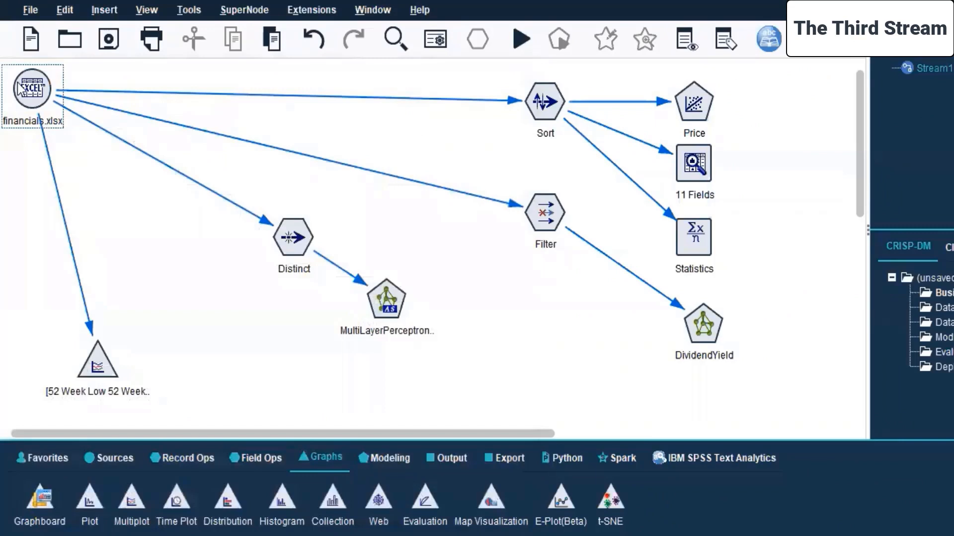
{"action": "left_click_drag", "start_coordinate": [270, 185], "coordinate": [419, 338]}
{"action": "right_click", "coordinate": [377, 300]}
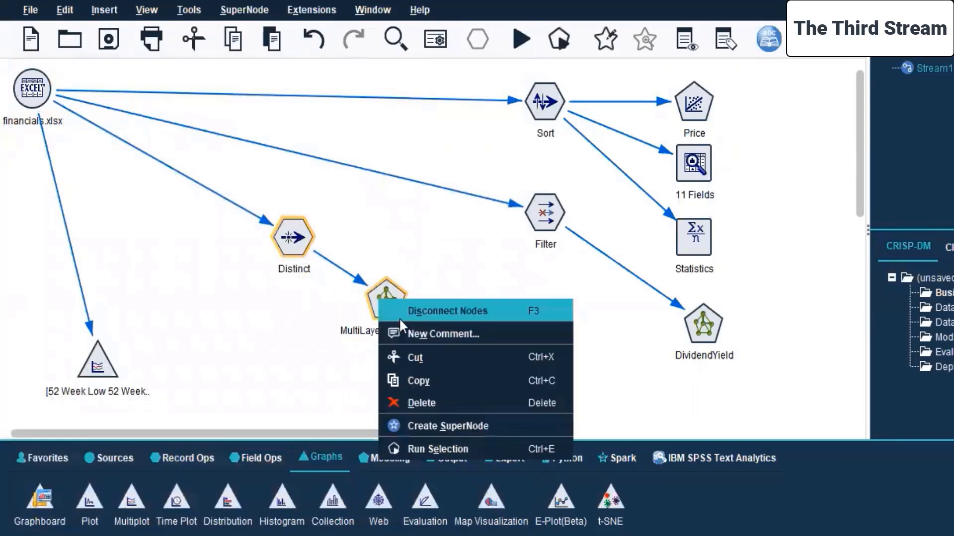
{"action": "left_click", "coordinate": [411, 447]}
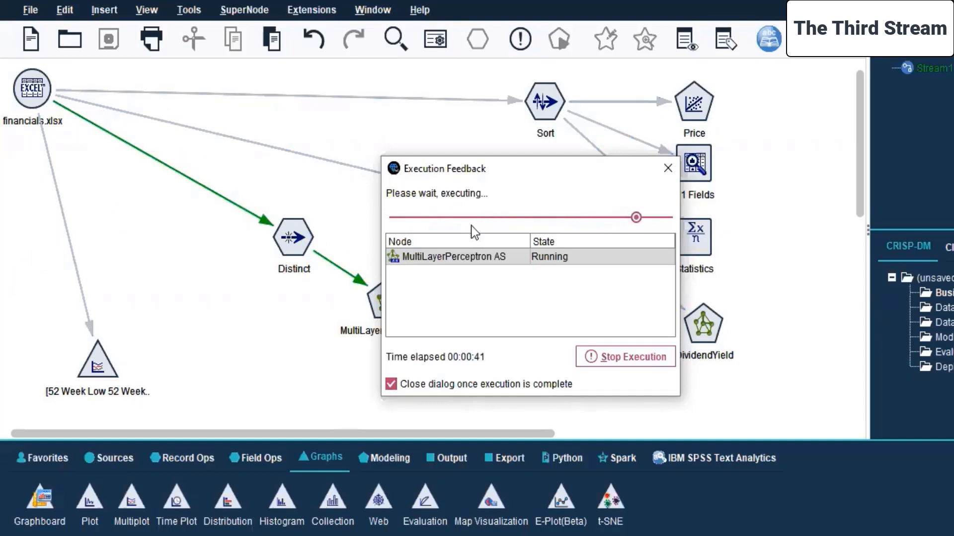
{"action": "left_click_drag", "start_coordinate": [530, 172], "coordinate": [685, 134]}
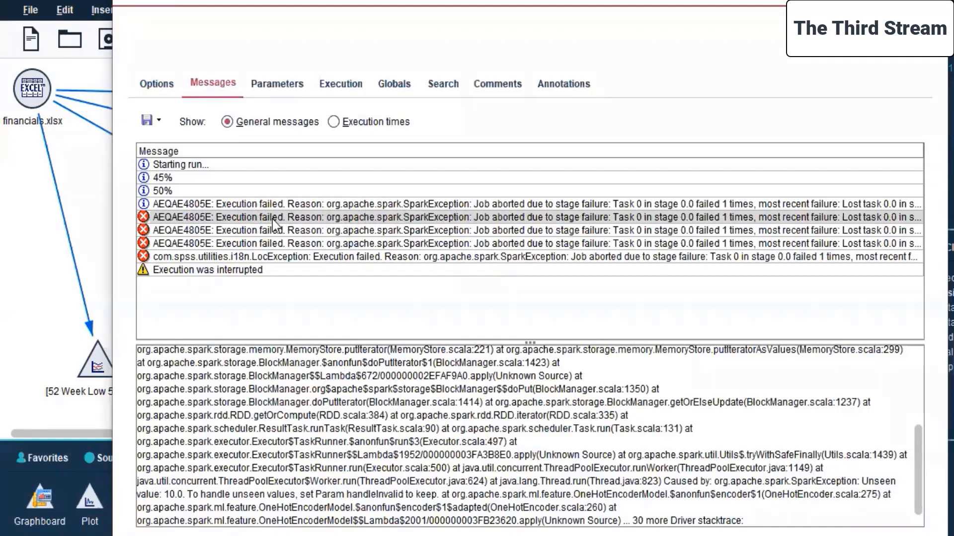
Examine the execution error messages and general stream options, then close the stream properties.
{"action": "left_click", "coordinate": [646, 257]}
{"action": "left_click", "coordinate": [653, 244]}
{"action": "left_click", "coordinate": [645, 231]}
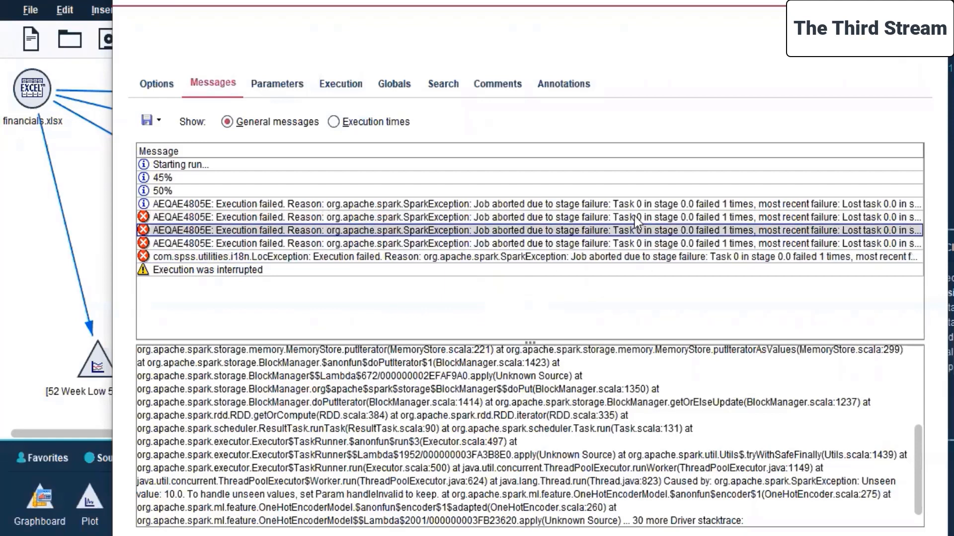
{"action": "left_click", "coordinate": [393, 422]}
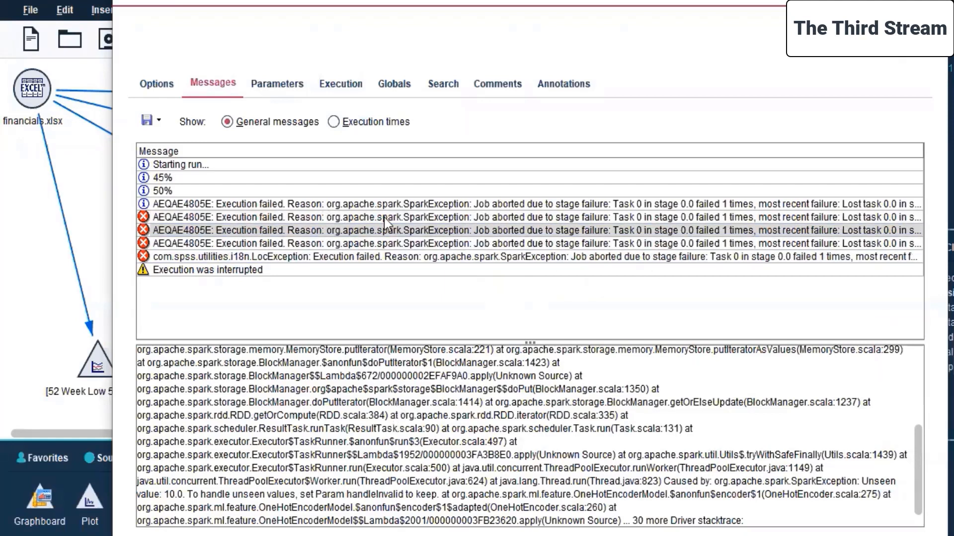
{"action": "left_click", "coordinate": [150, 84]}
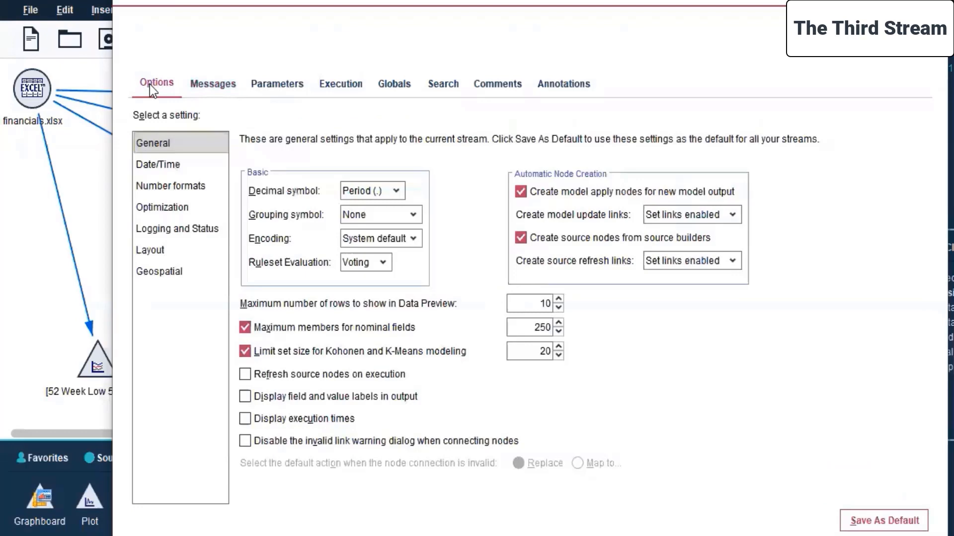
{"action": "left_click", "coordinate": [209, 79]}
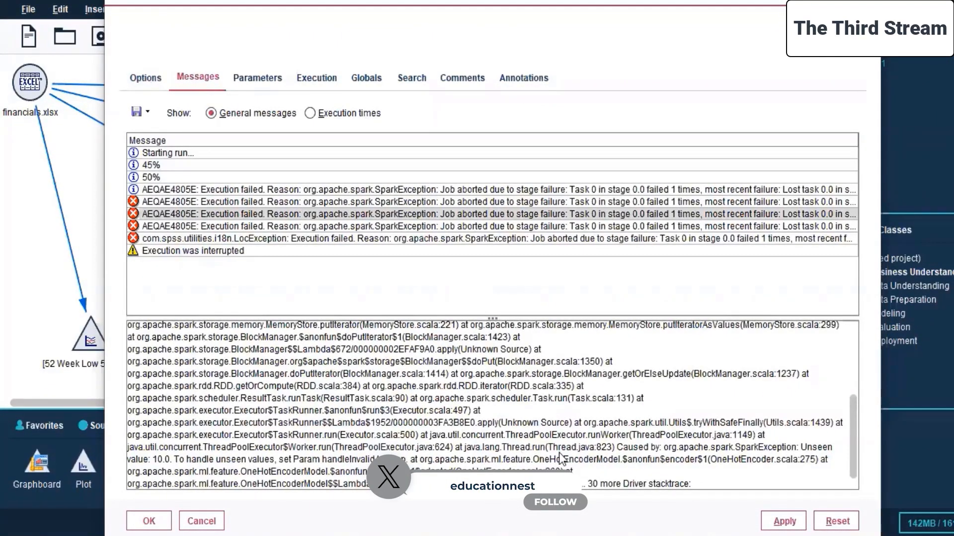
{"action": "left_click", "coordinate": [149, 522]}
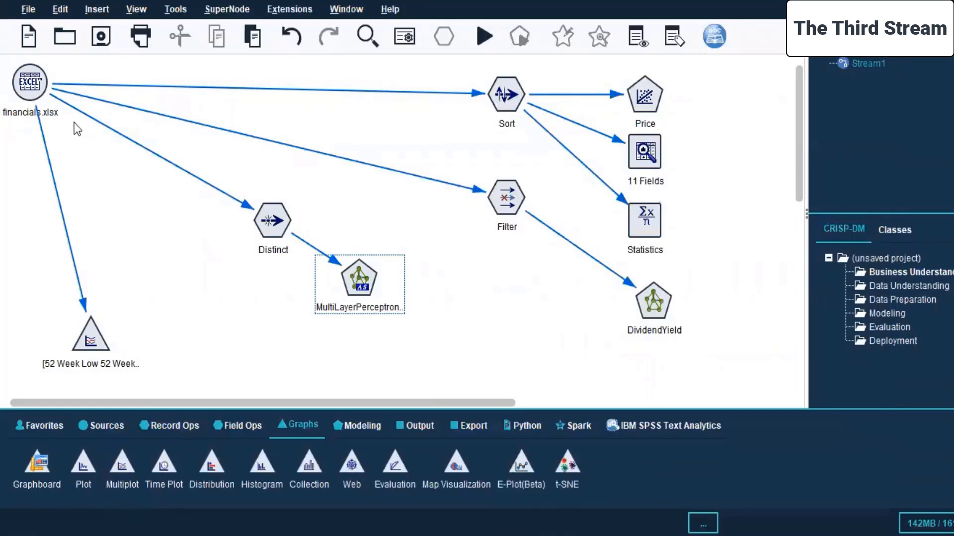
Enable caching on the financials.xlsx source node.
{"action": "left_click", "coordinate": [35, 80]}
{"action": "right_click", "coordinate": [34, 80]}
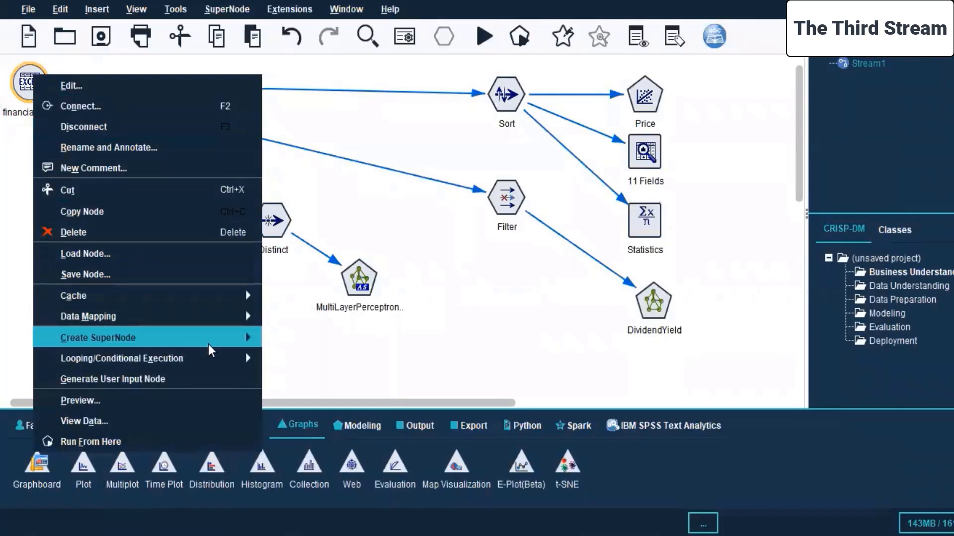
{"action": "mouse_move", "coordinate": [228, 300]}
{"action": "left_click", "coordinate": [283, 297]}
Enable caching on the Sort node.
{"action": "left_click", "coordinate": [516, 95]}
{"action": "right_click", "coordinate": [515, 95]}
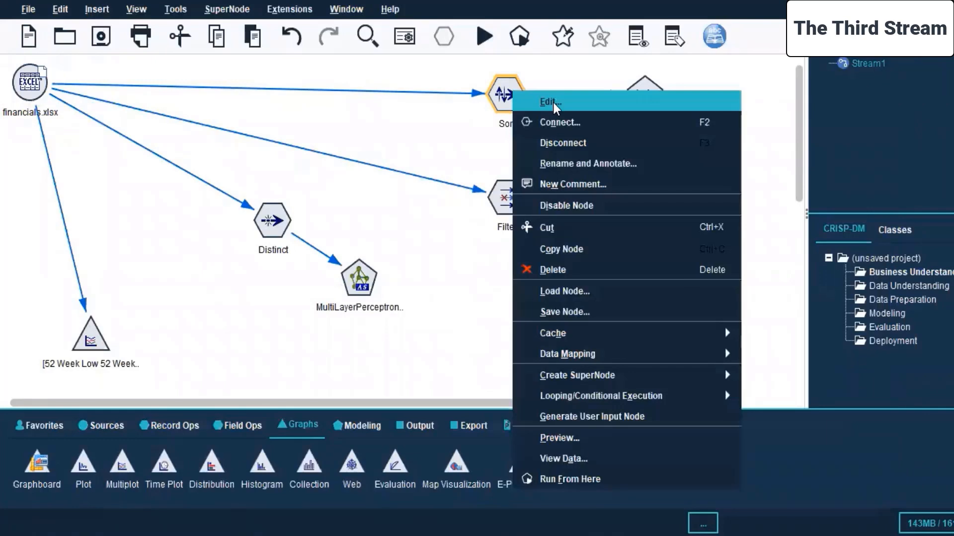
{"action": "mouse_move", "coordinate": [736, 333]}
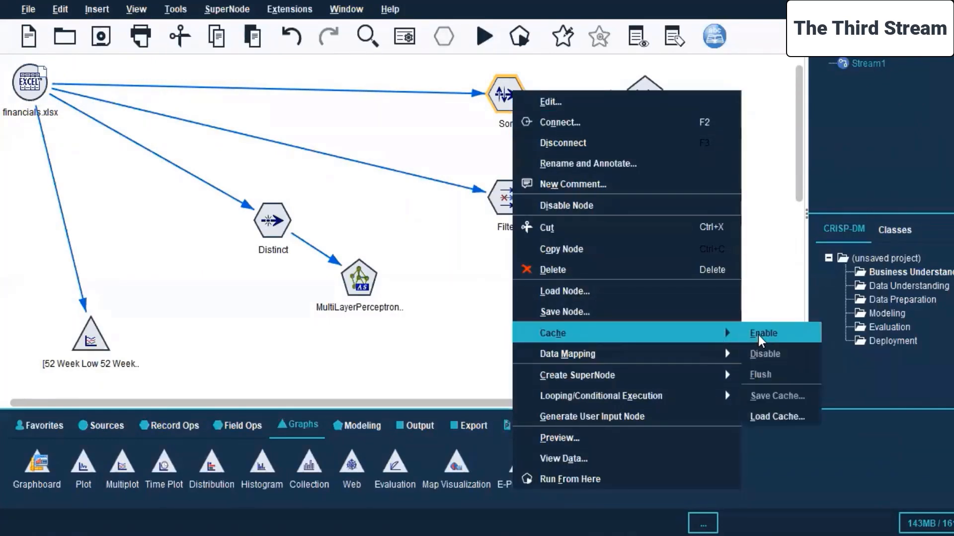
{"action": "left_click", "coordinate": [758, 334]}
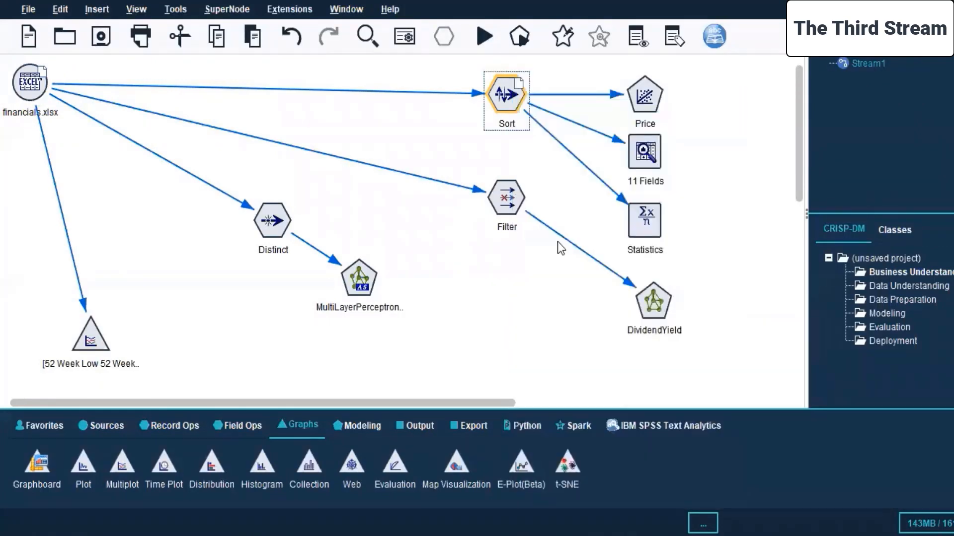
{"action": "left_click", "coordinate": [728, 174]}
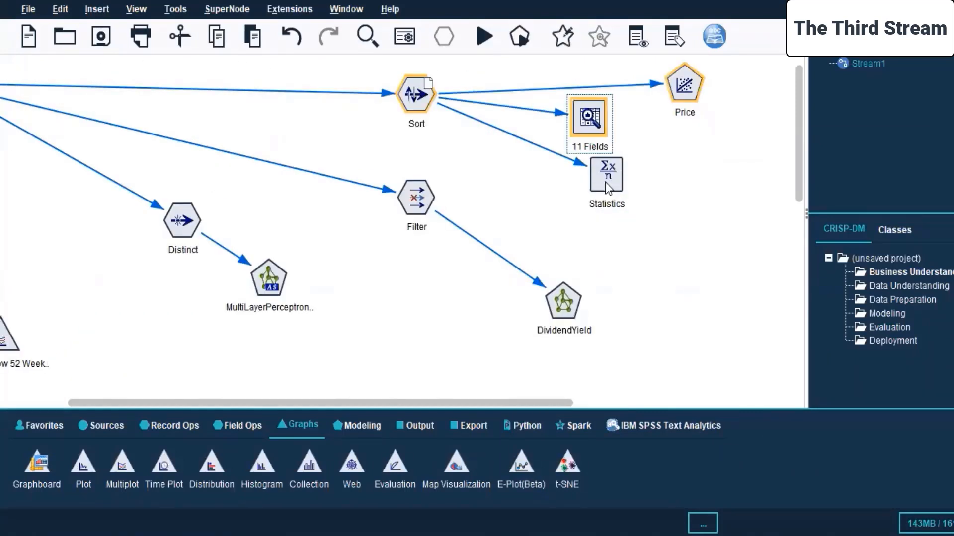
Rearrange the Price, 11 Fields and Statistics nodes, select them together with Sort and try to run the selection.
{"action": "left_click", "coordinate": [606, 188], "text": "ctrl"}
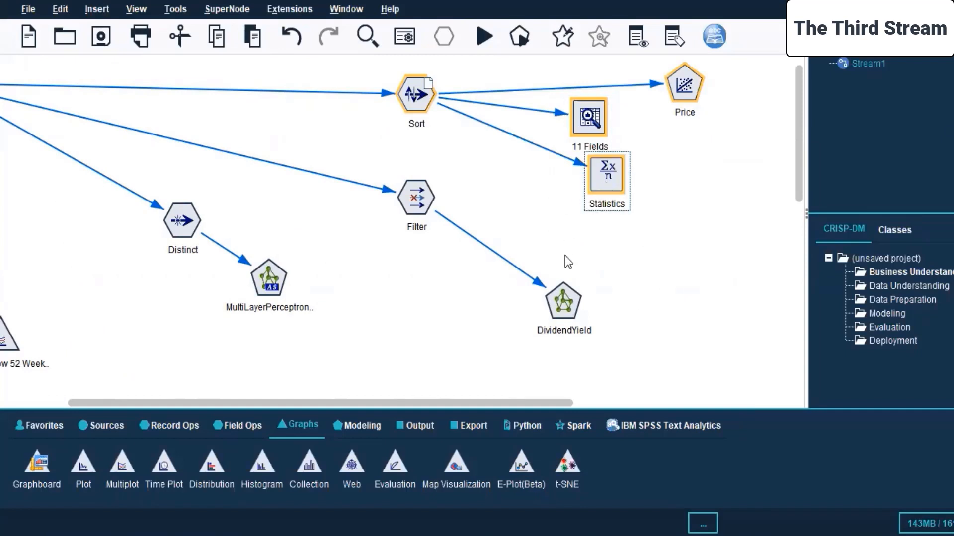
{"action": "right_click", "coordinate": [419, 97]}
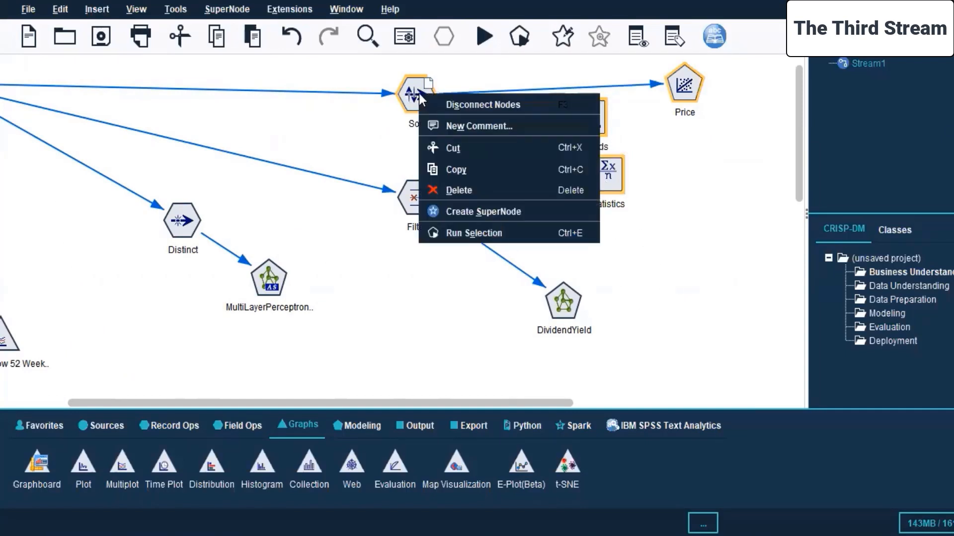
{"action": "left_click", "coordinate": [494, 236]}
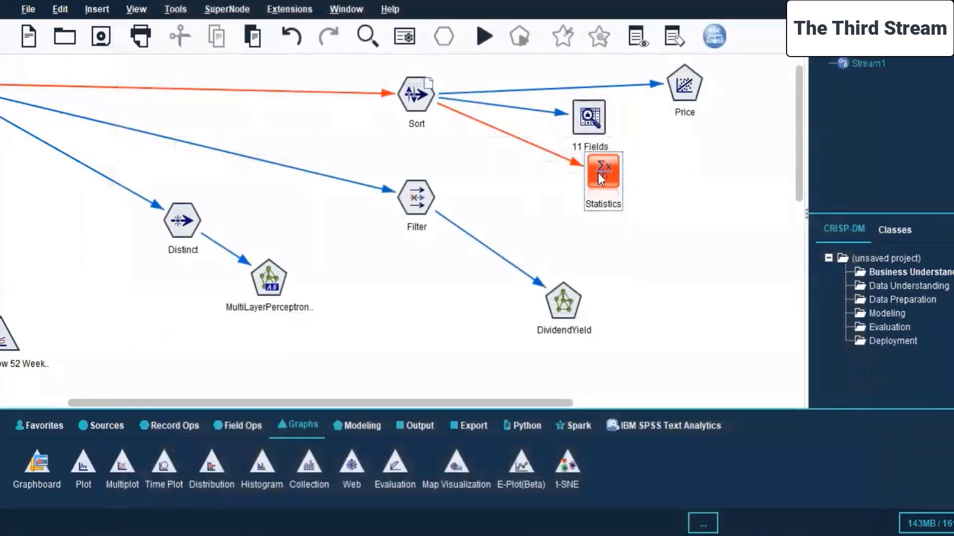
Open the Statistics node's settings and set Price, Price/Earnings, Price/Sales and Price/Book as the fields to examine.
{"action": "left_click", "coordinate": [598, 173]}
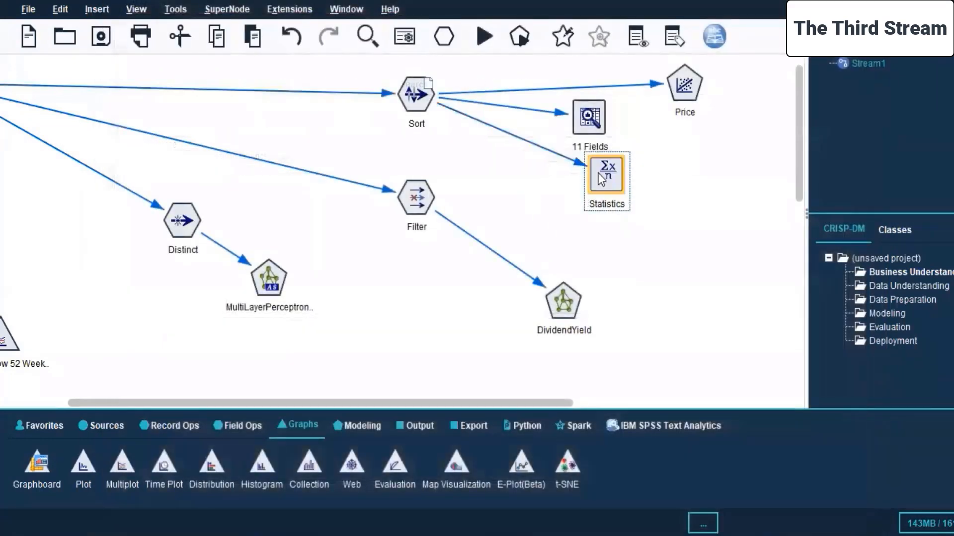
{"action": "right_click", "coordinate": [598, 173]}
{"action": "left_click", "coordinate": [622, 182]}
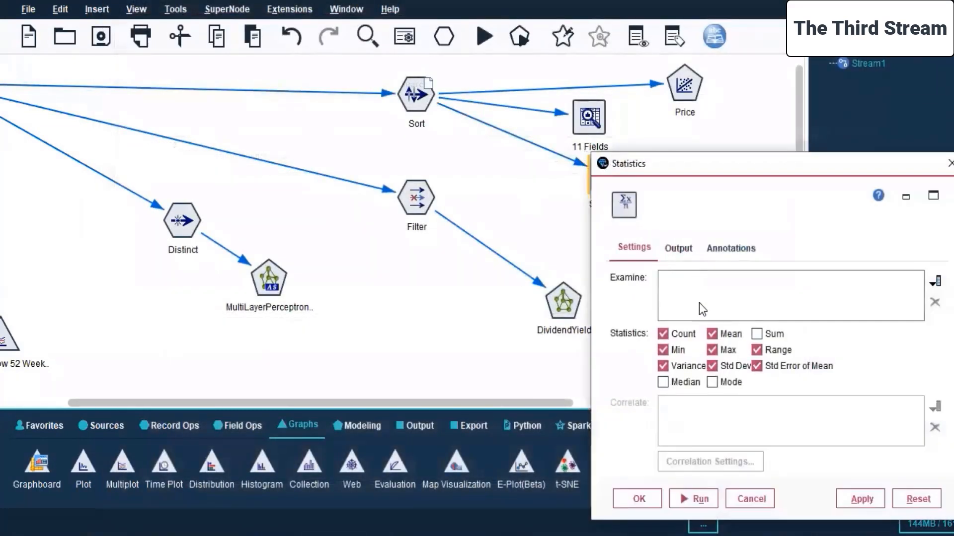
{"action": "left_click_drag", "start_coordinate": [704, 160], "coordinate": [595, 98]}
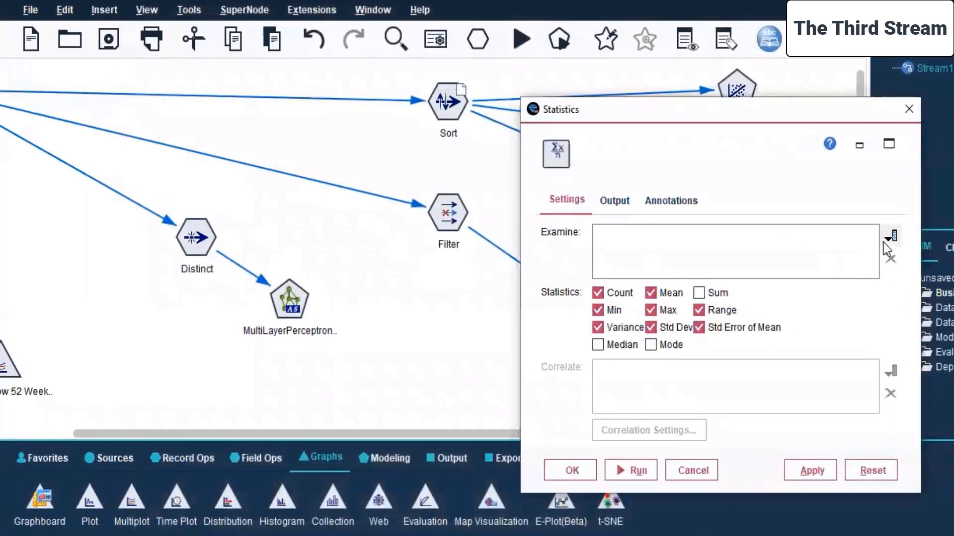
{"action": "left_click", "coordinate": [887, 238]}
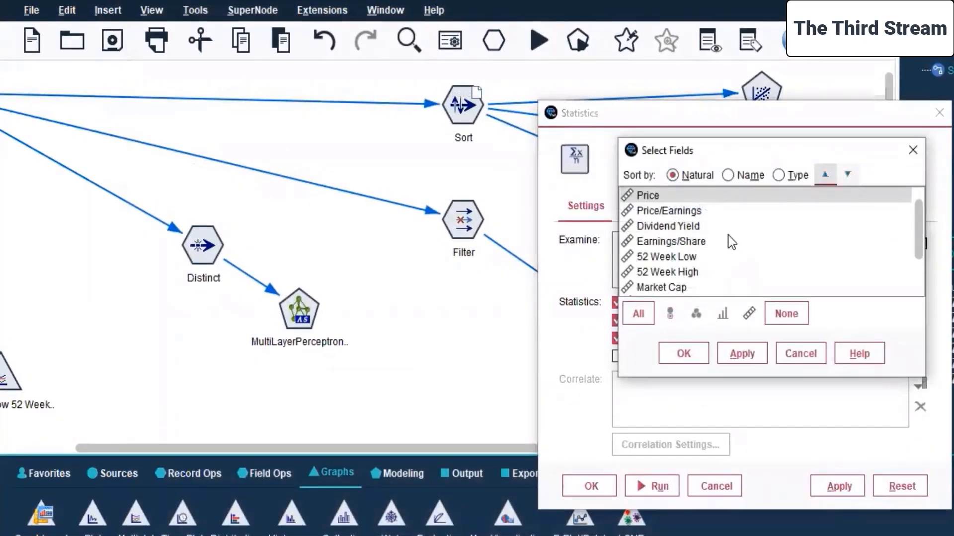
{"action": "left_click", "coordinate": [661, 211]}
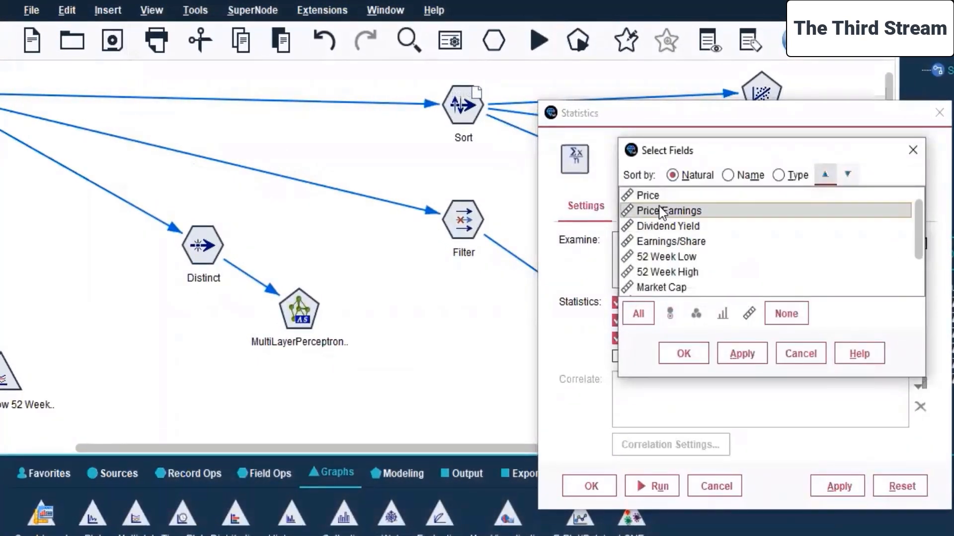
{"action": "left_click", "coordinate": [657, 200], "text": "ctrl"}
{"action": "scroll", "coordinate": [658, 201], "scroll_direction": "down", "scroll_amount": 1}
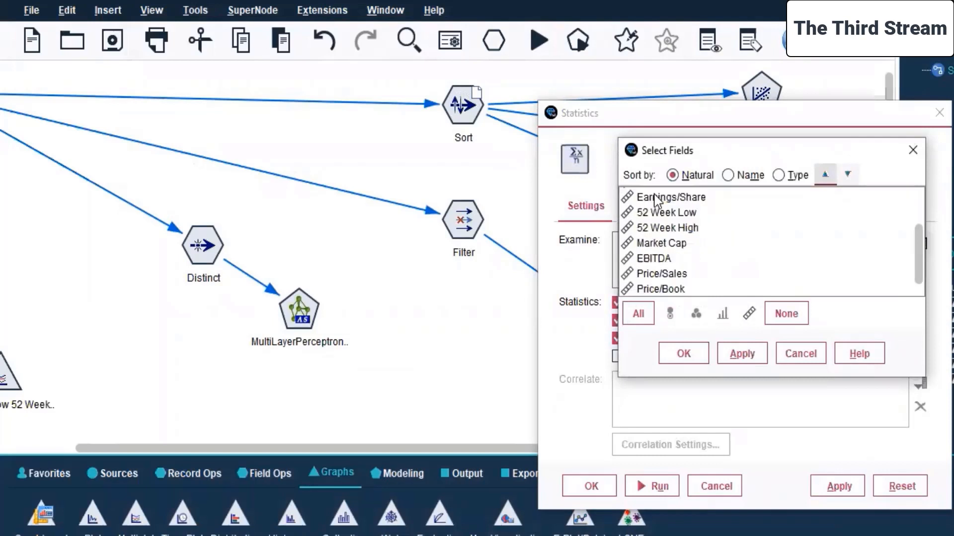
{"action": "left_click", "coordinate": [669, 275], "text": "ctrl"}
{"action": "left_click", "coordinate": [677, 291], "text": "ctrl"}
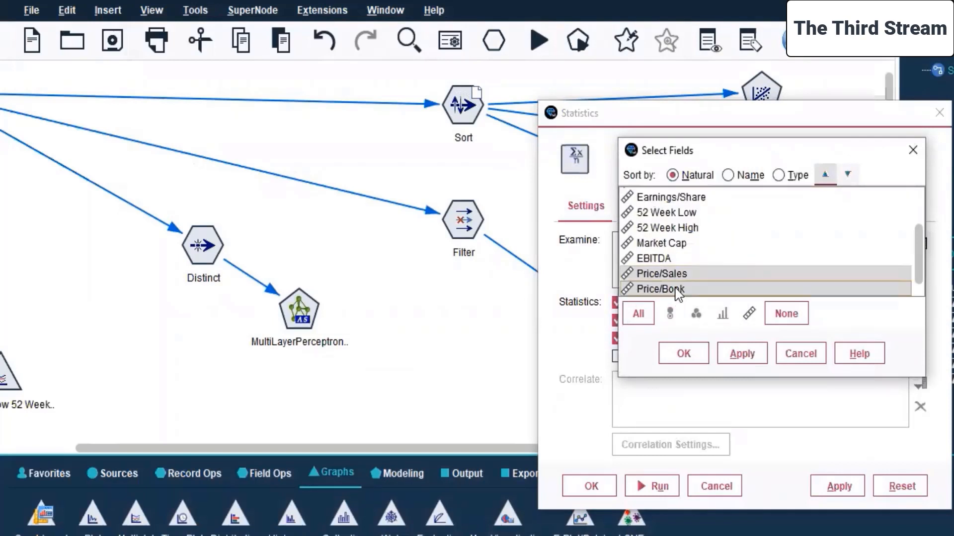
{"action": "left_click", "coordinate": [755, 355]}
{"action": "left_click", "coordinate": [682, 354]}
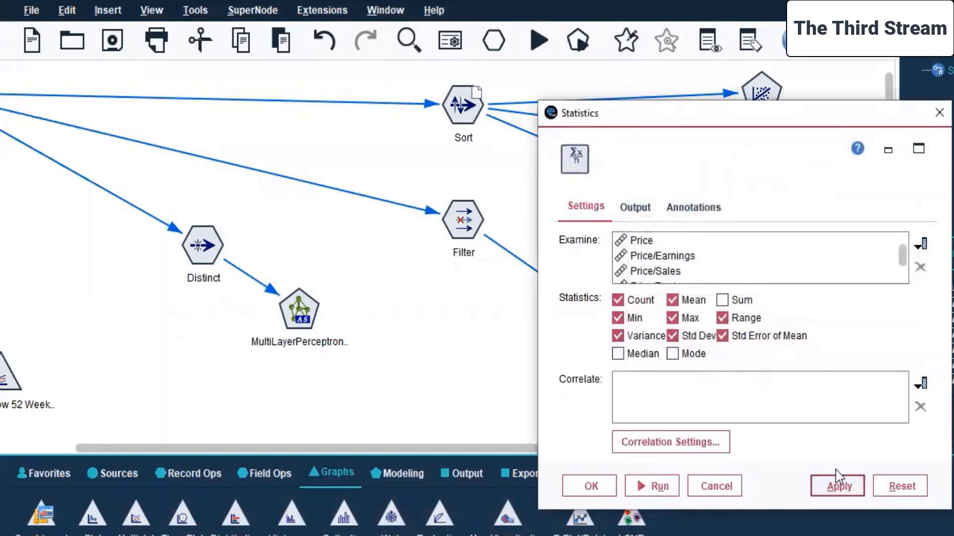
Set Price/Earnings, Price/Sales and Price/Book as the Statistics node's correlate fields and apply the node settings.
{"action": "left_click", "coordinate": [919, 384]}
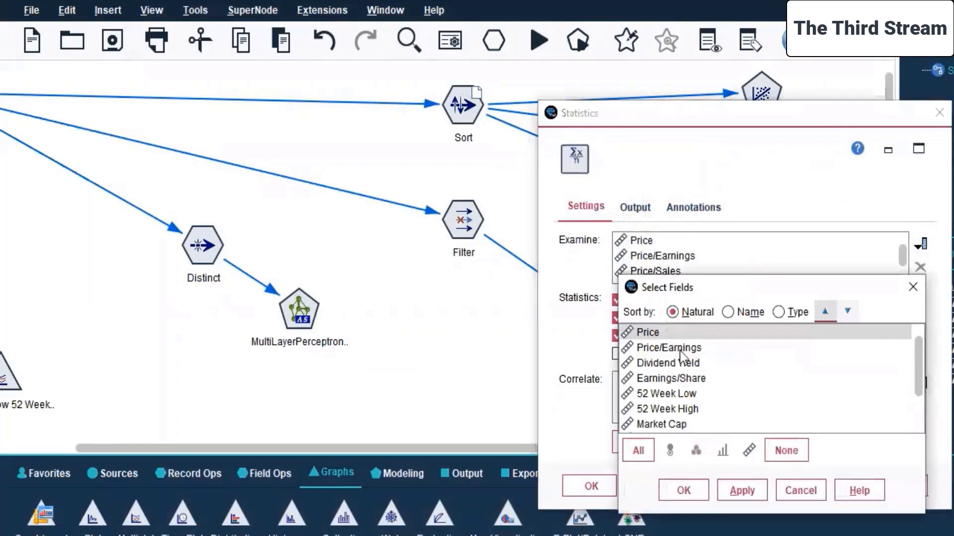
{"action": "left_click", "coordinate": [682, 350]}
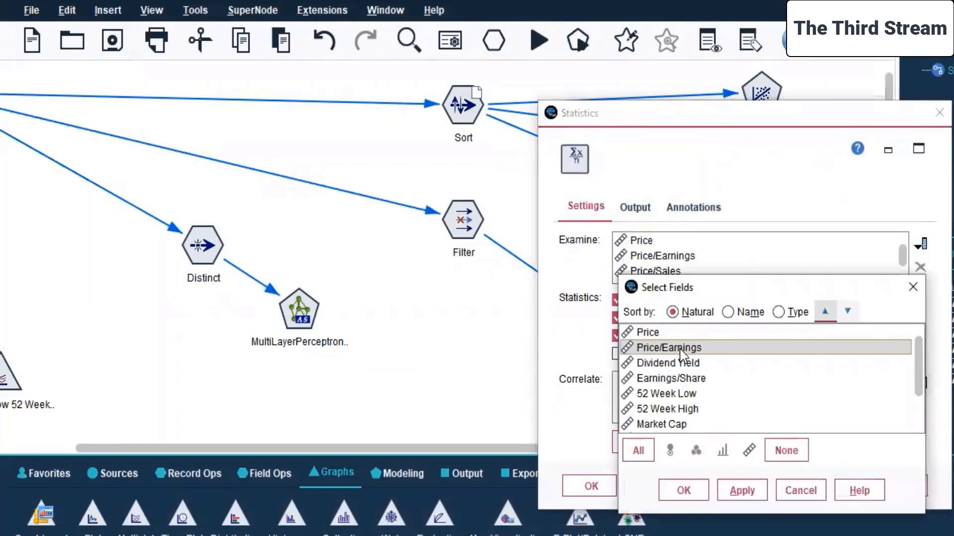
{"action": "scroll", "coordinate": [681, 354], "scroll_direction": "down", "scroll_amount": 1}
{"action": "left_click", "coordinate": [685, 410]}
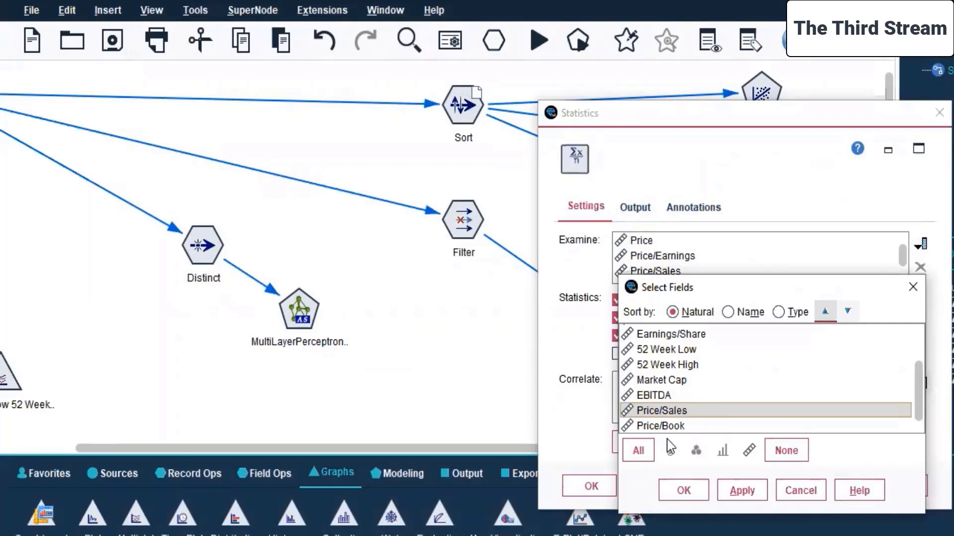
{"action": "left_click", "coordinate": [668, 427]}
{"action": "left_click", "coordinate": [742, 491]}
{"action": "left_click", "coordinate": [683, 490]}
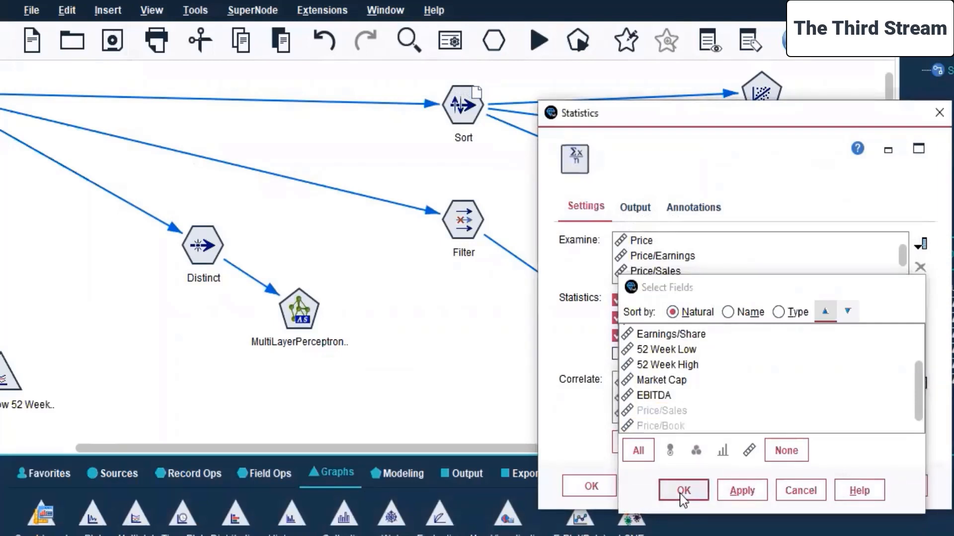
{"action": "left_click", "coordinate": [838, 487]}
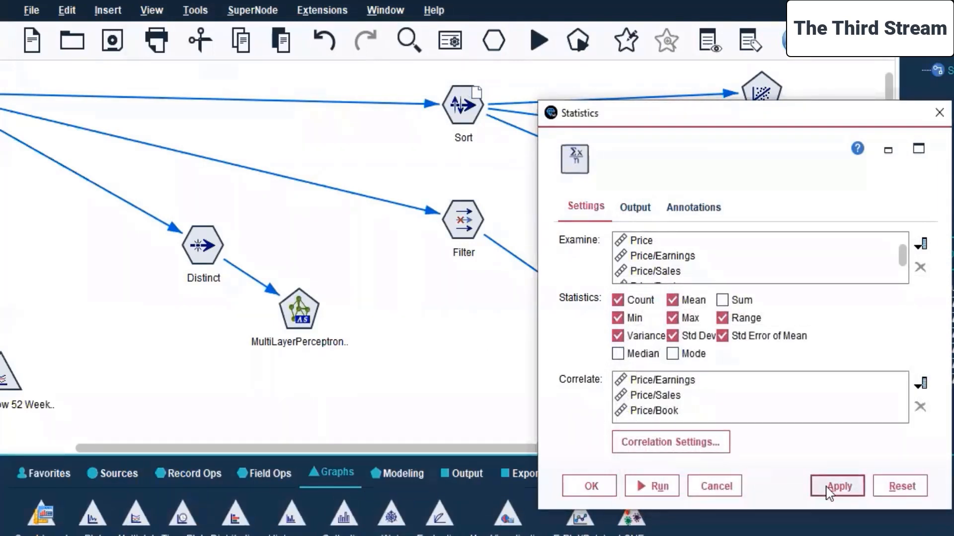
{"action": "left_click", "coordinate": [582, 489]}
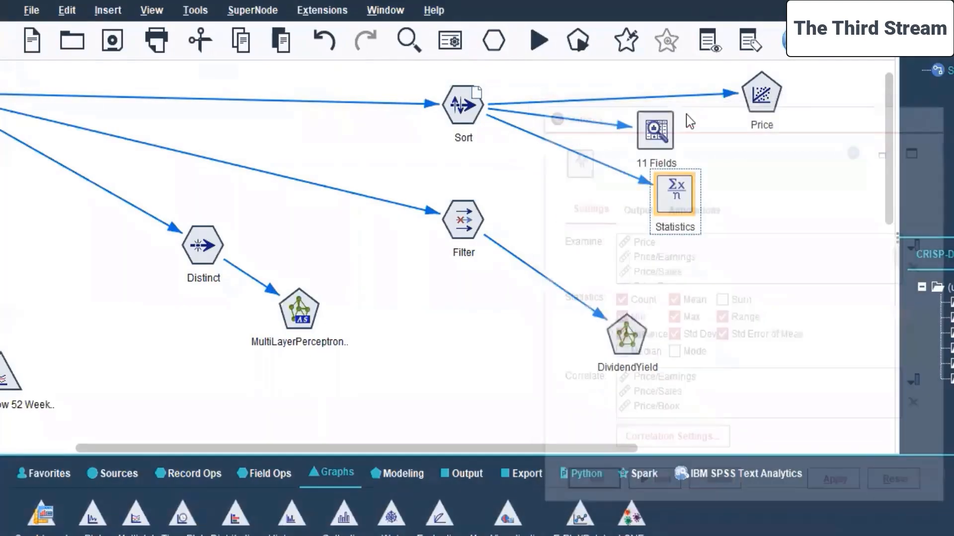